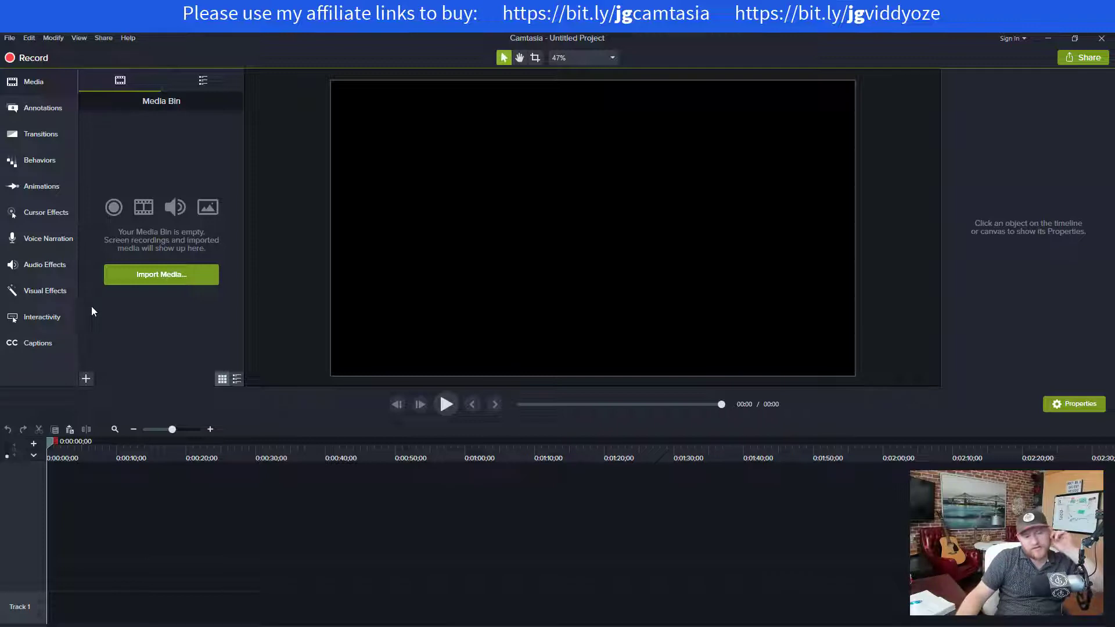
Import the Zoom mp4 recording and place it at the start of Track 1
{"action": "left_click", "coordinate": [144, 274]}
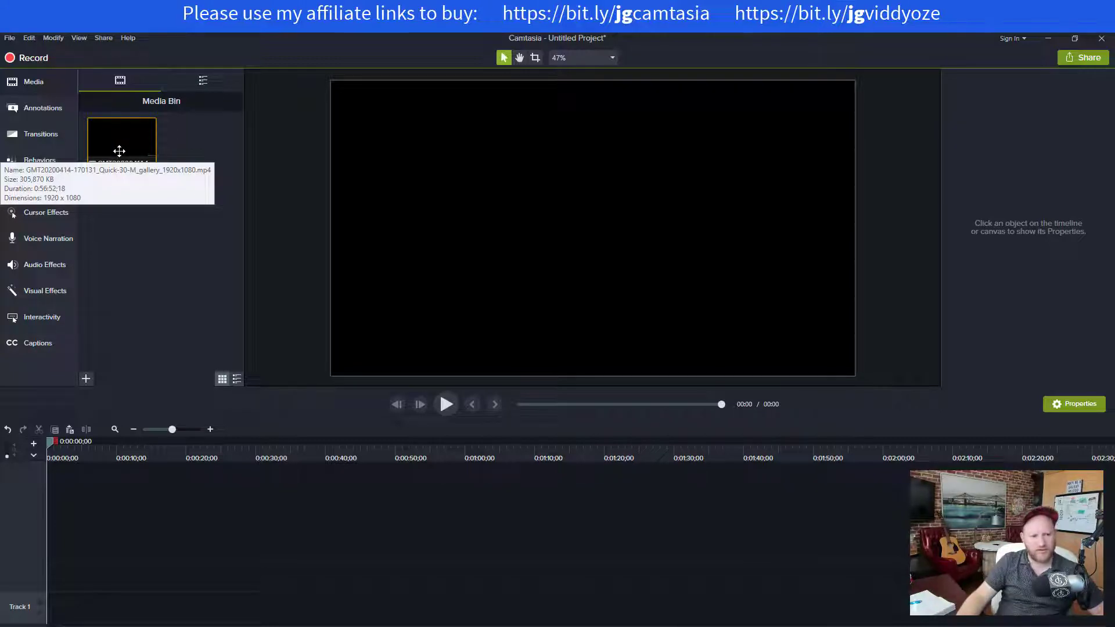
{"action": "left_click_drag", "start_coordinate": [119, 151], "coordinate": [47, 611]}
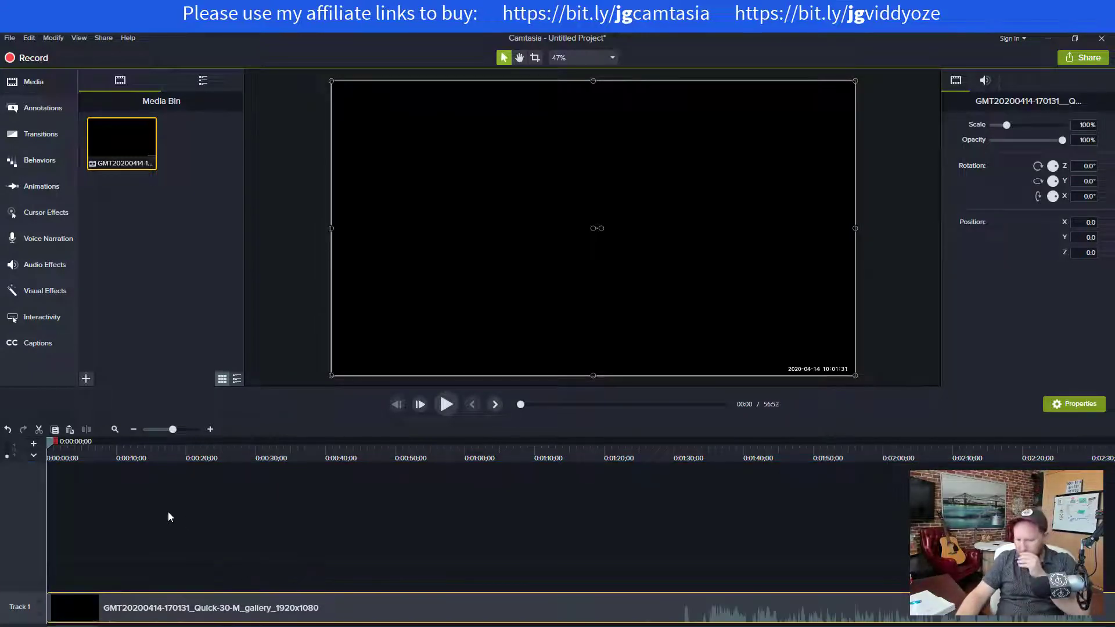
{"action": "left_click", "coordinate": [446, 406]}
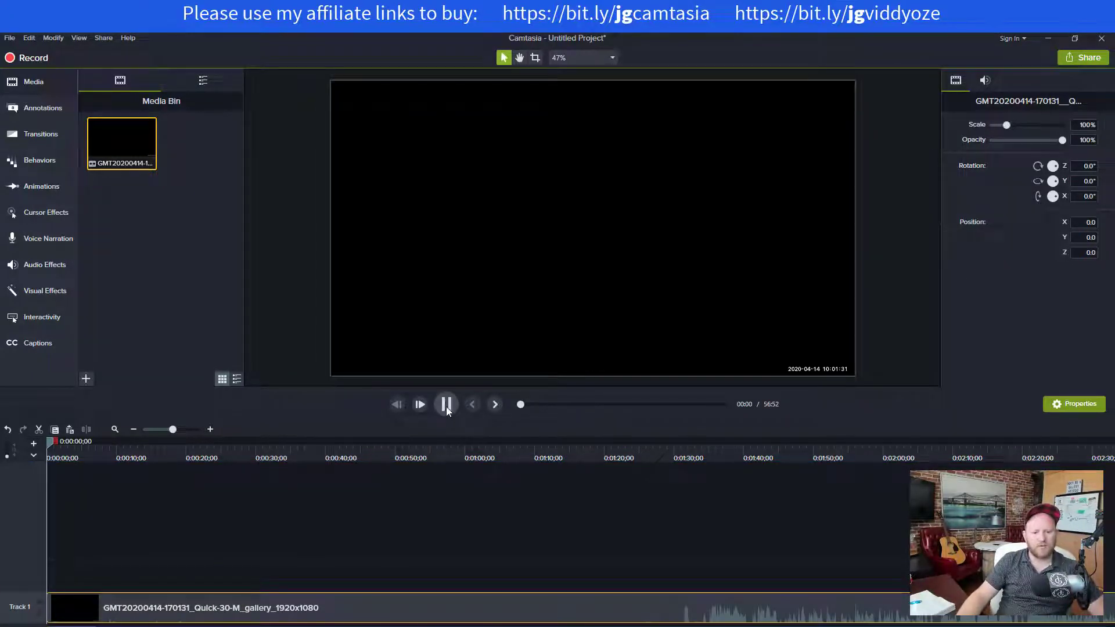
{"action": "left_click", "coordinate": [446, 406]}
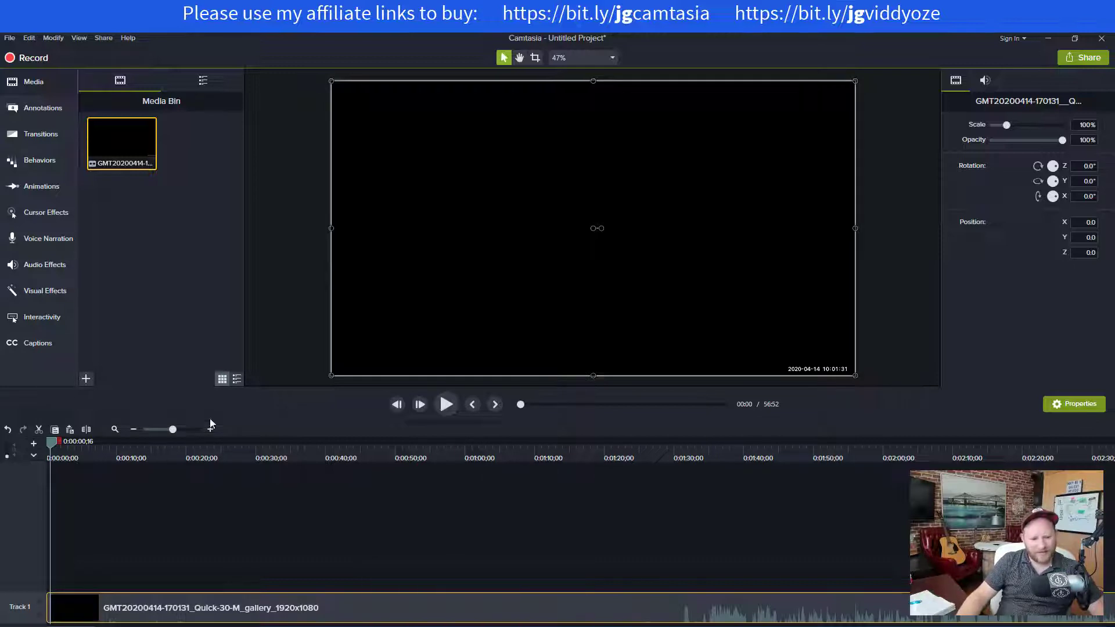
Shrink the preview, make Track 1 much taller, and zoom the timeline out twice
{"action": "left_click_drag", "start_coordinate": [278, 389], "coordinate": [267, 273]}
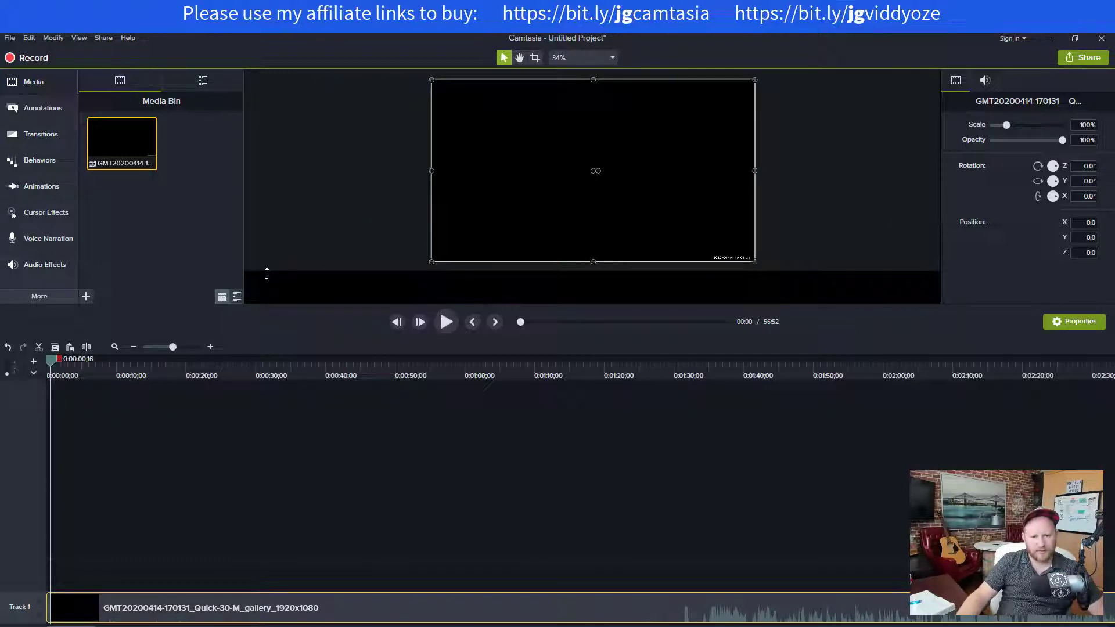
{"action": "left_click_drag", "start_coordinate": [36, 592], "coordinate": [36, 503]}
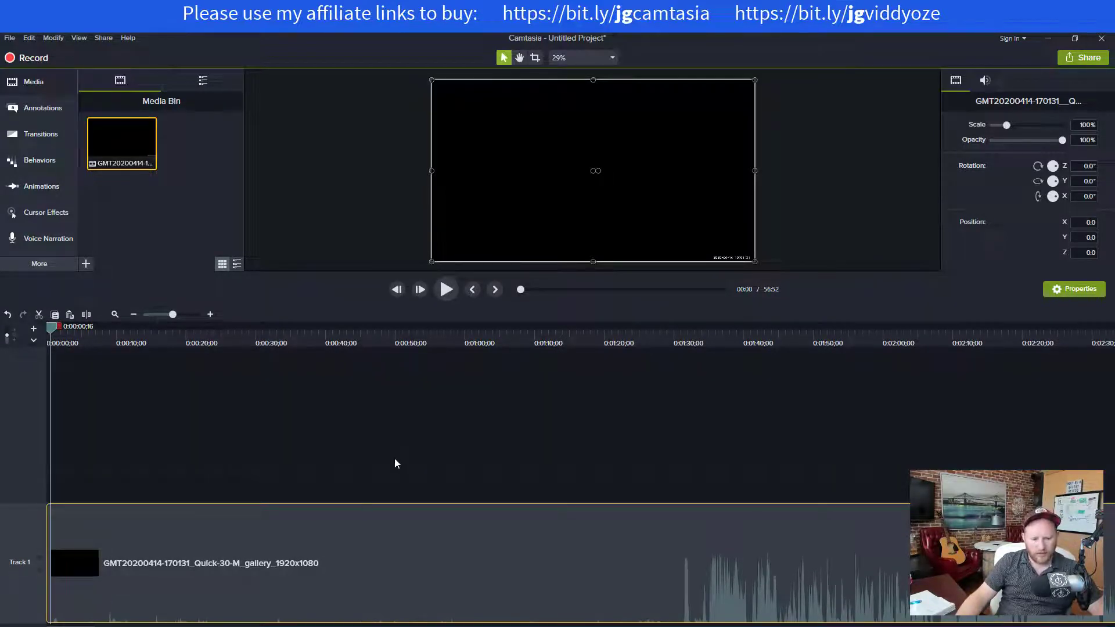
{"action": "key", "text": "ctrl+minus"}
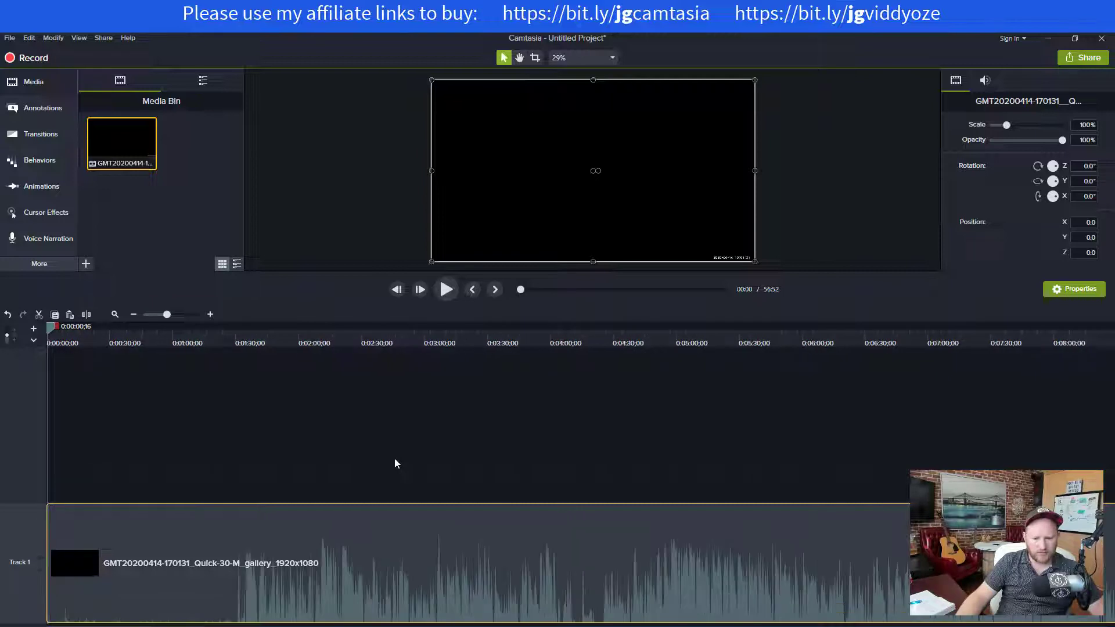
{"action": "key", "text": "ctrl+minus"}
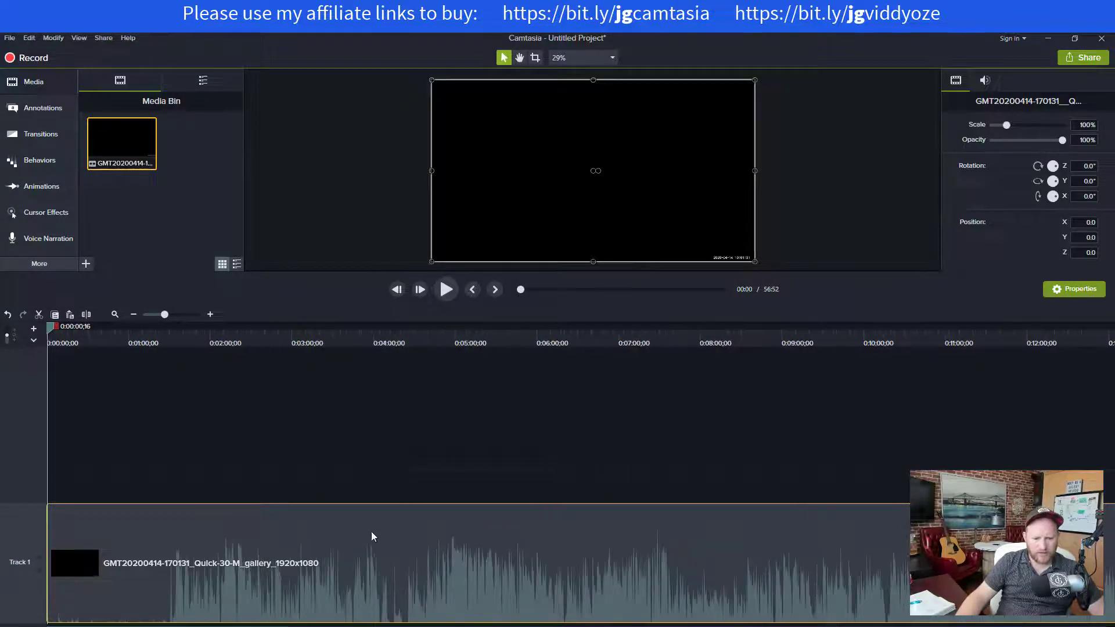
Raise the recording clip's volume to 166%
{"action": "right_click", "coordinate": [380, 571]}
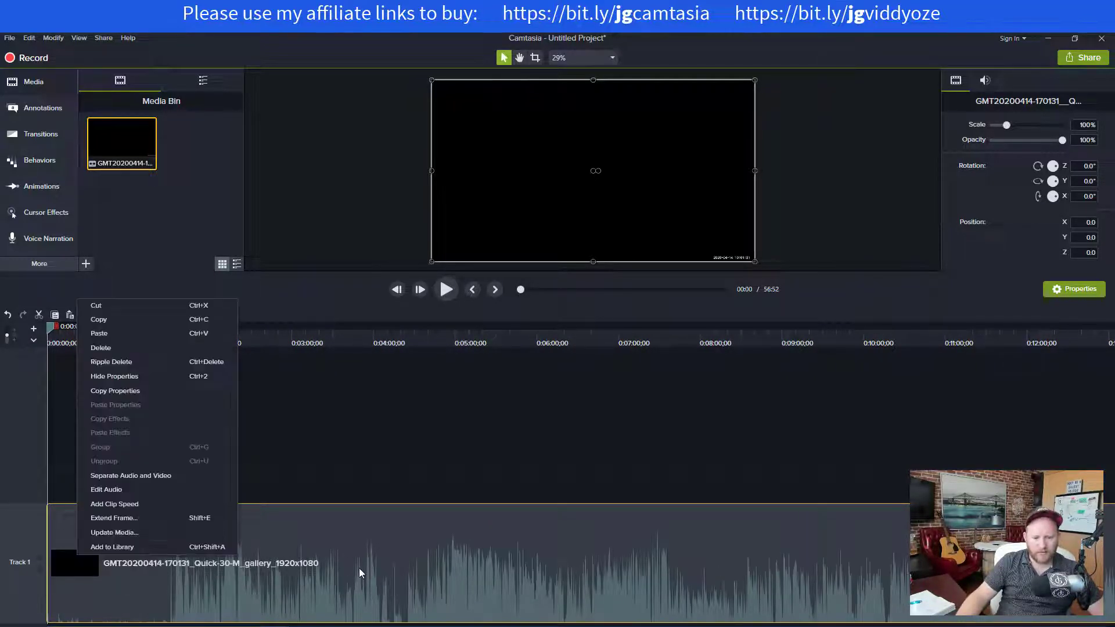
{"action": "left_click", "coordinate": [187, 492]}
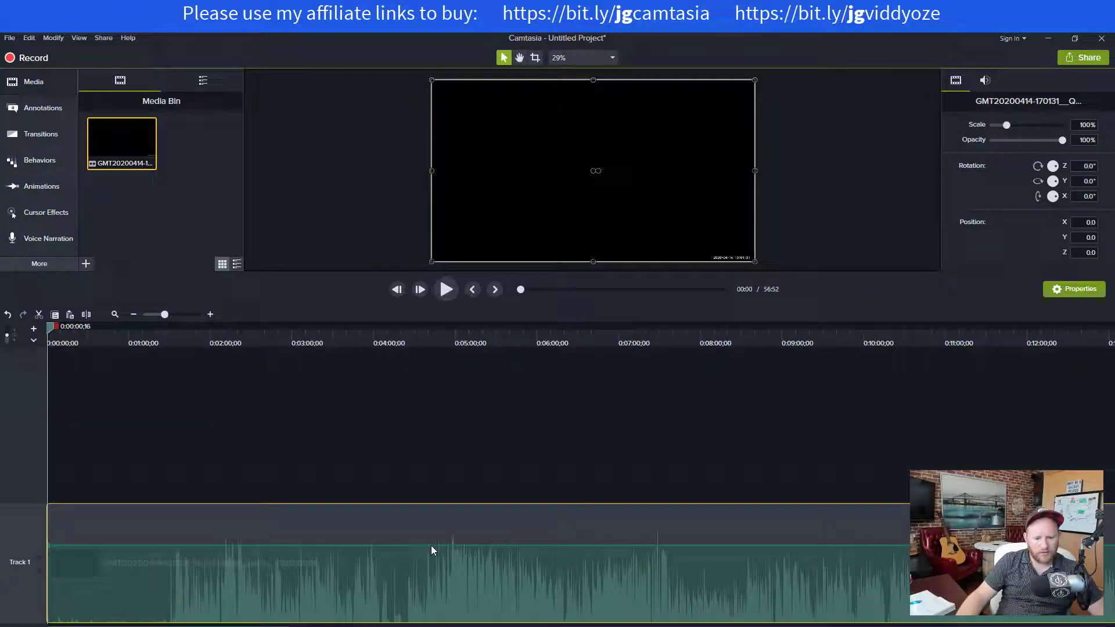
{"action": "left_click_drag", "start_coordinate": [439, 540], "coordinate": [439, 542]}
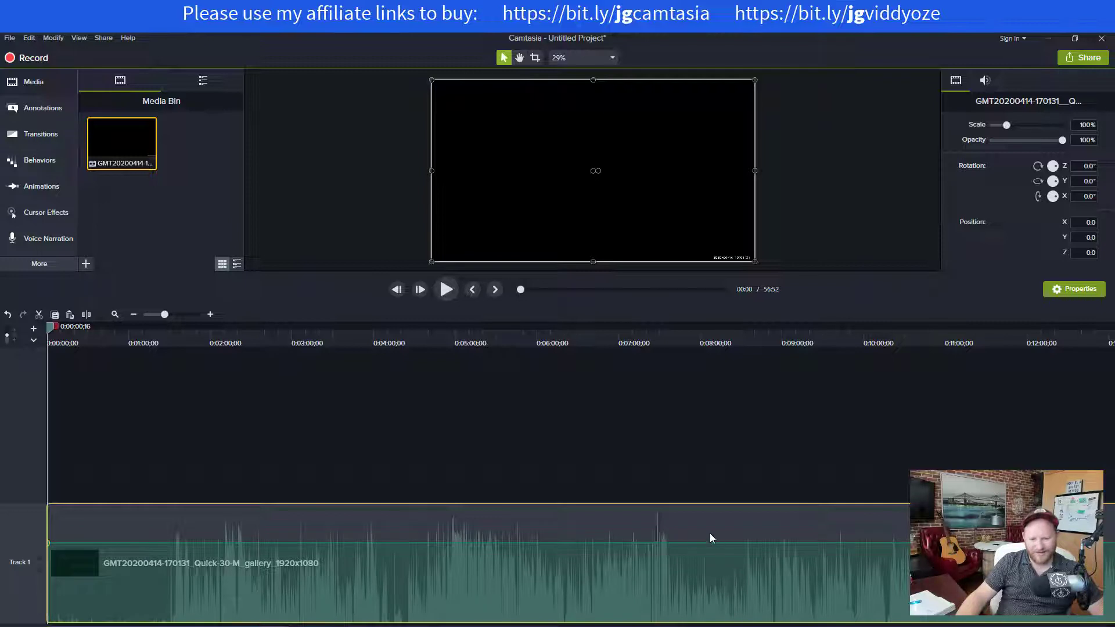
{"action": "left_click", "coordinate": [666, 493]}
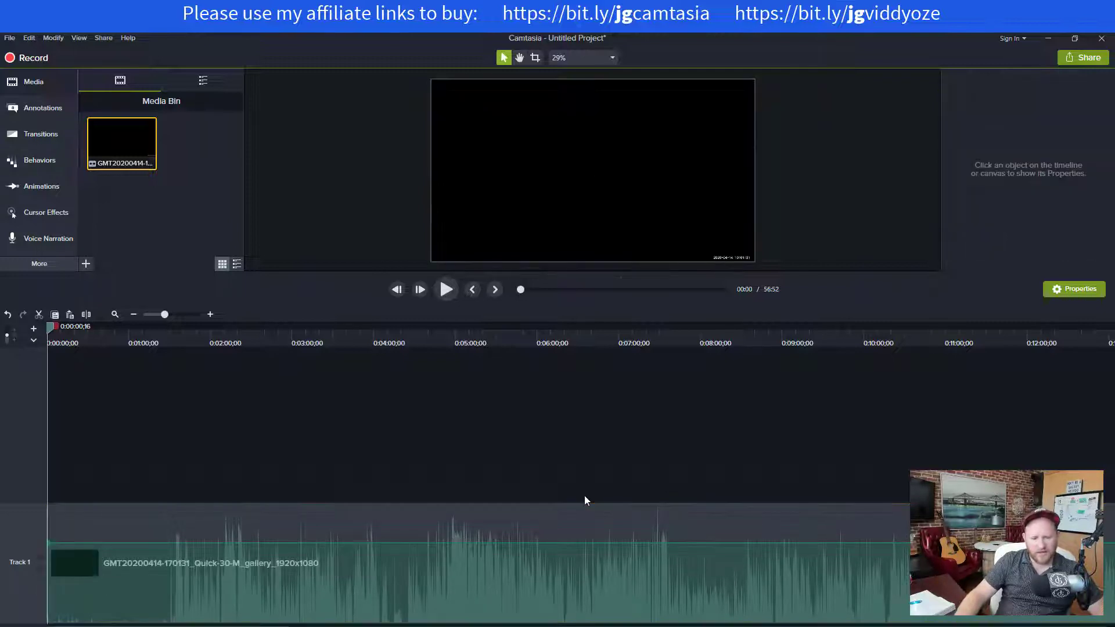
Split the recording clip at 4:19
{"action": "left_click", "coordinate": [162, 336]}
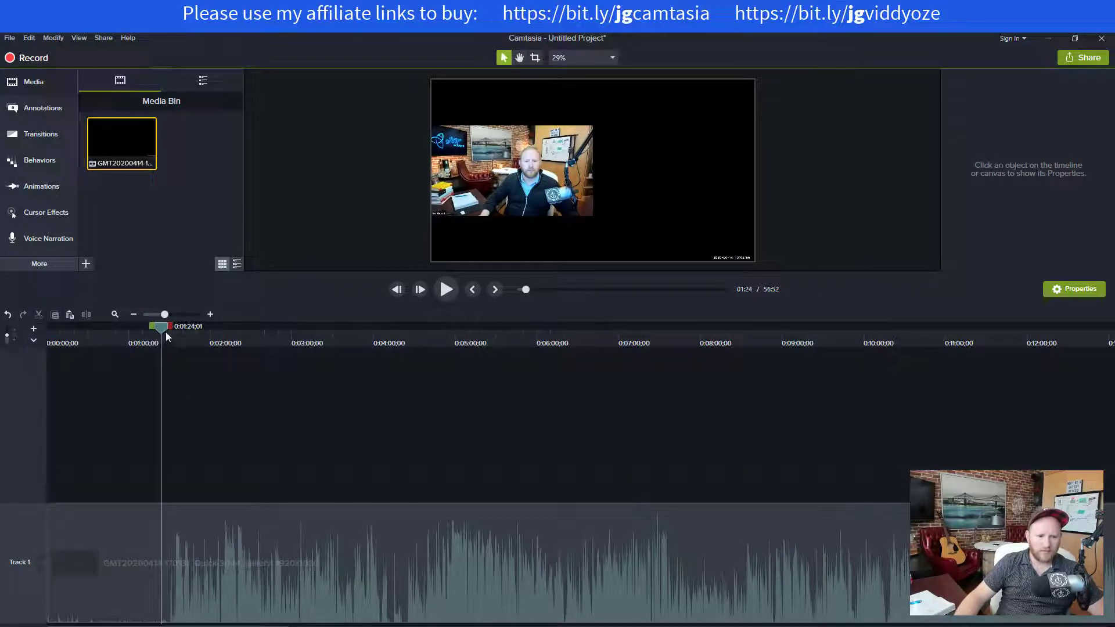
{"action": "left_click_drag", "start_coordinate": [164, 331], "coordinate": [167, 330]}
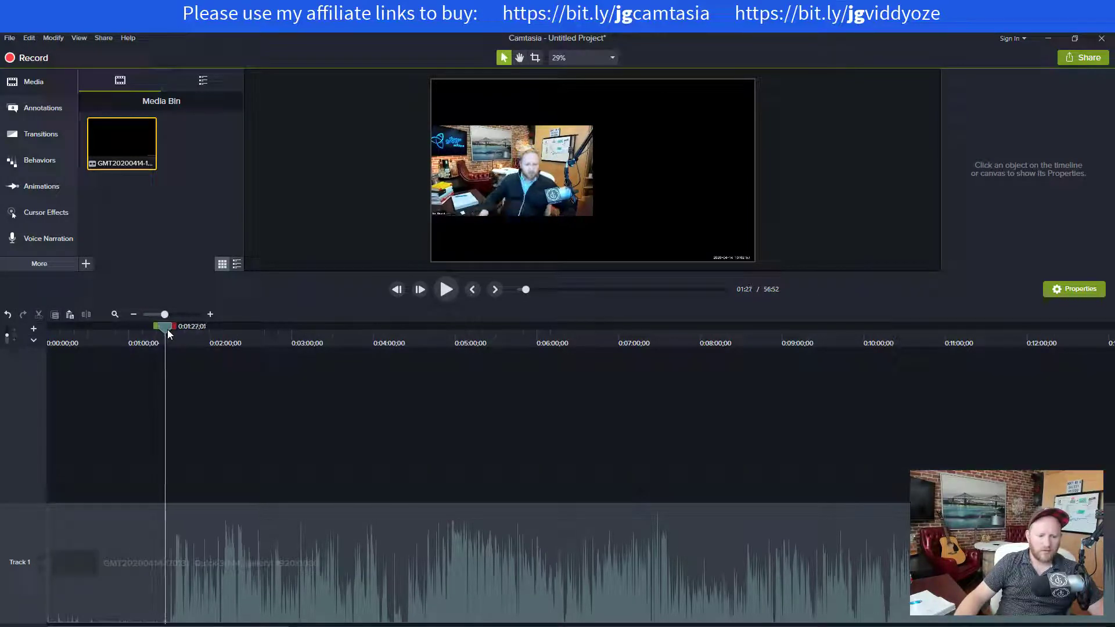
{"action": "left_click_drag", "start_coordinate": [166, 329], "coordinate": [237, 329]}
{"action": "left_click", "coordinate": [281, 339]}
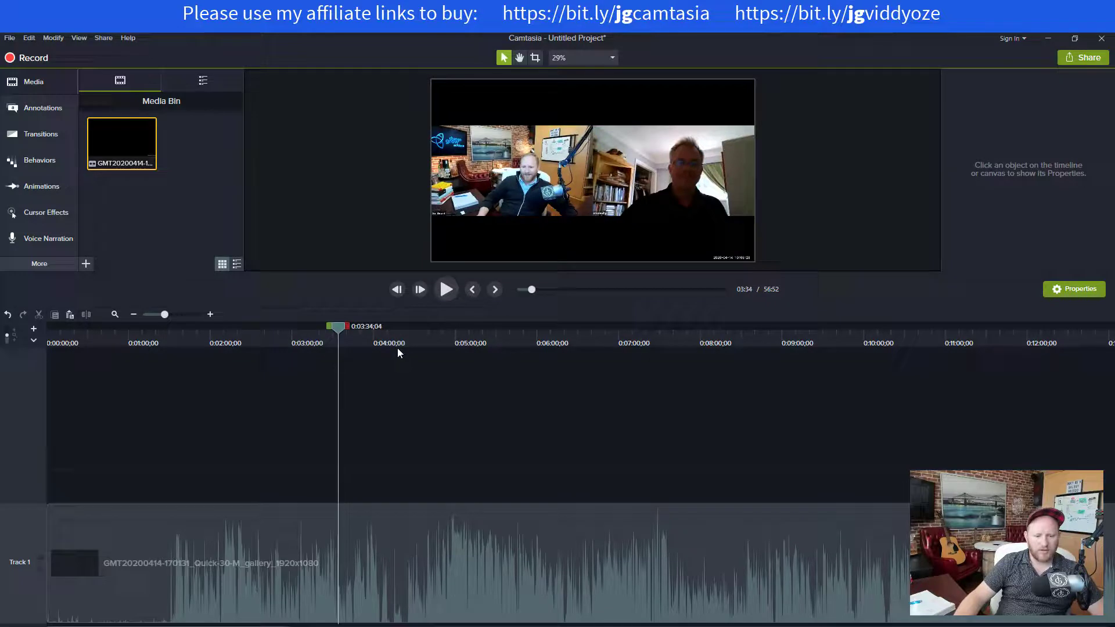
{"action": "left_click", "coordinate": [396, 349]}
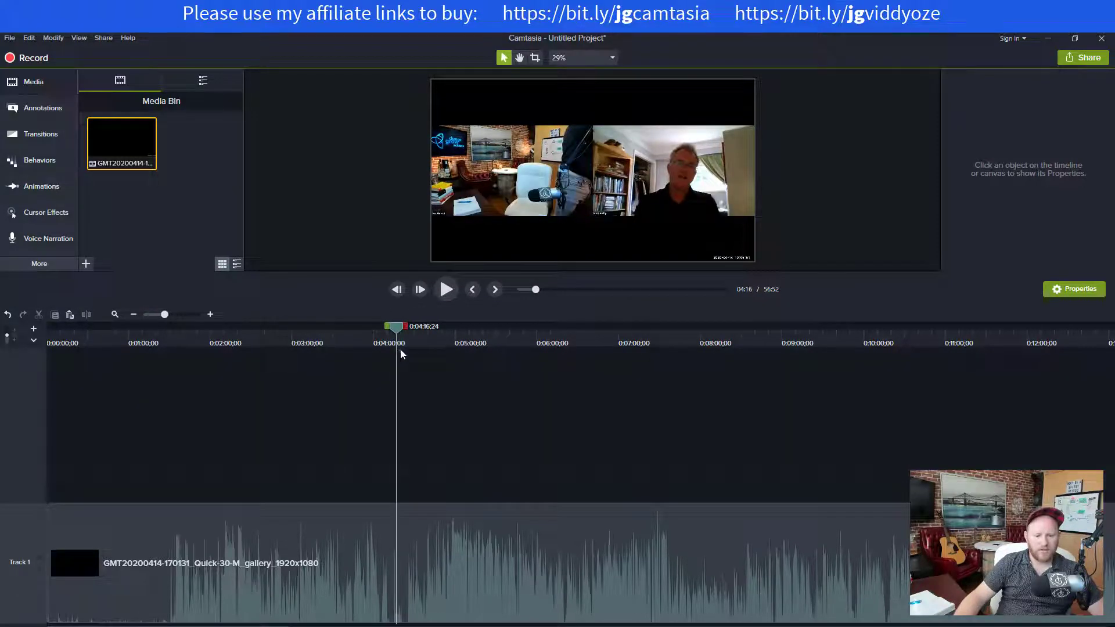
{"action": "left_click", "coordinate": [400, 349]}
{"action": "left_click", "coordinate": [393, 535]}
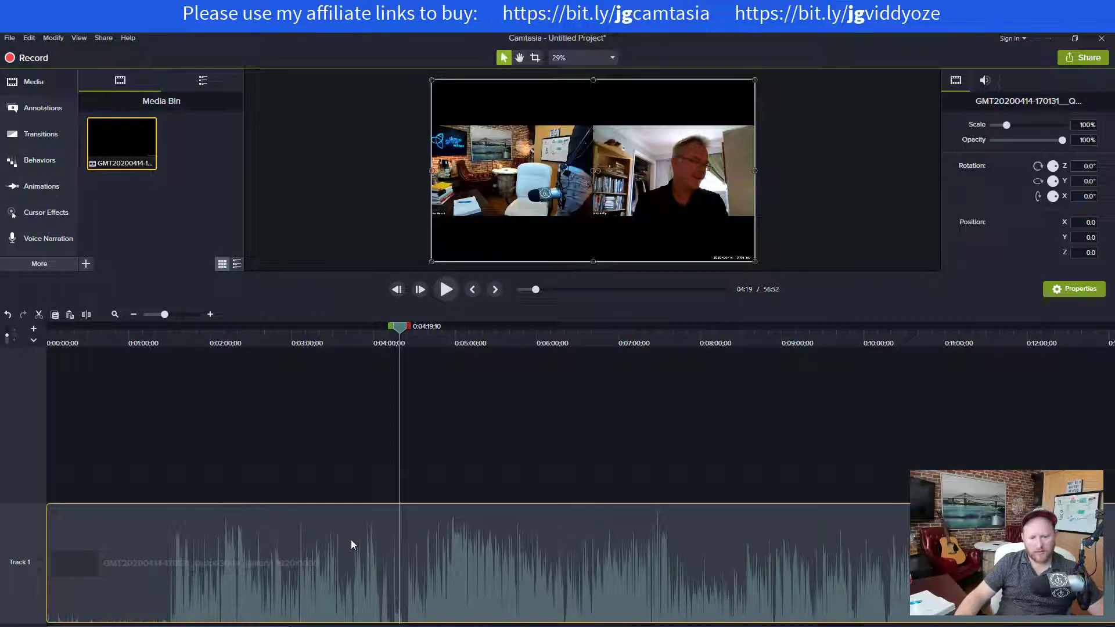
{"action": "key", "text": "s"}
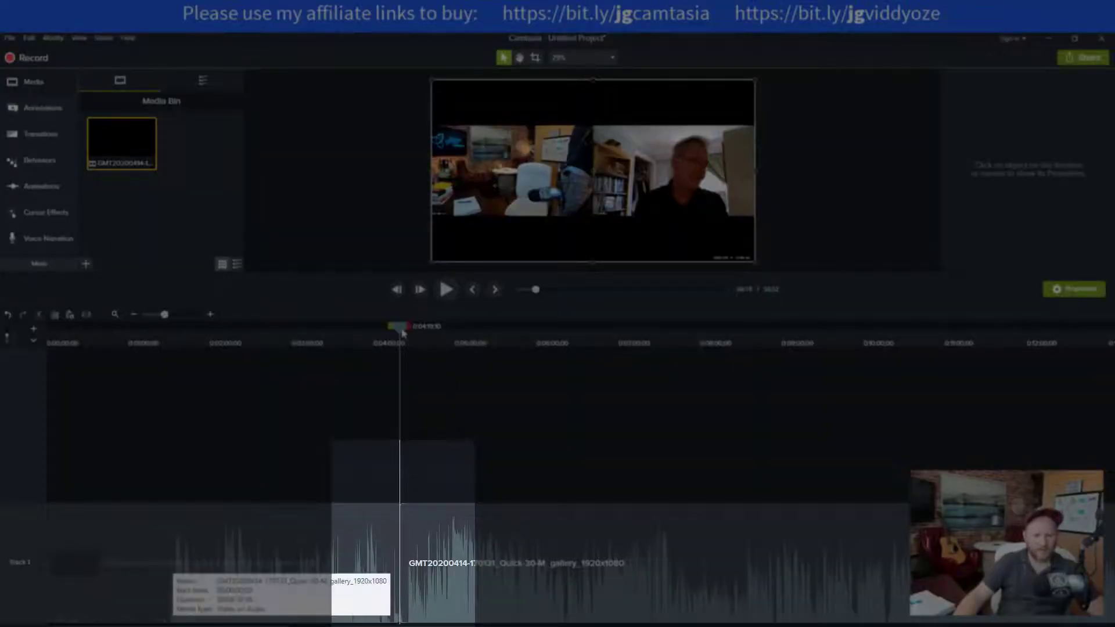
Move the playhead forward through the recording to 26:51
{"action": "left_click", "coordinate": [431, 337]}
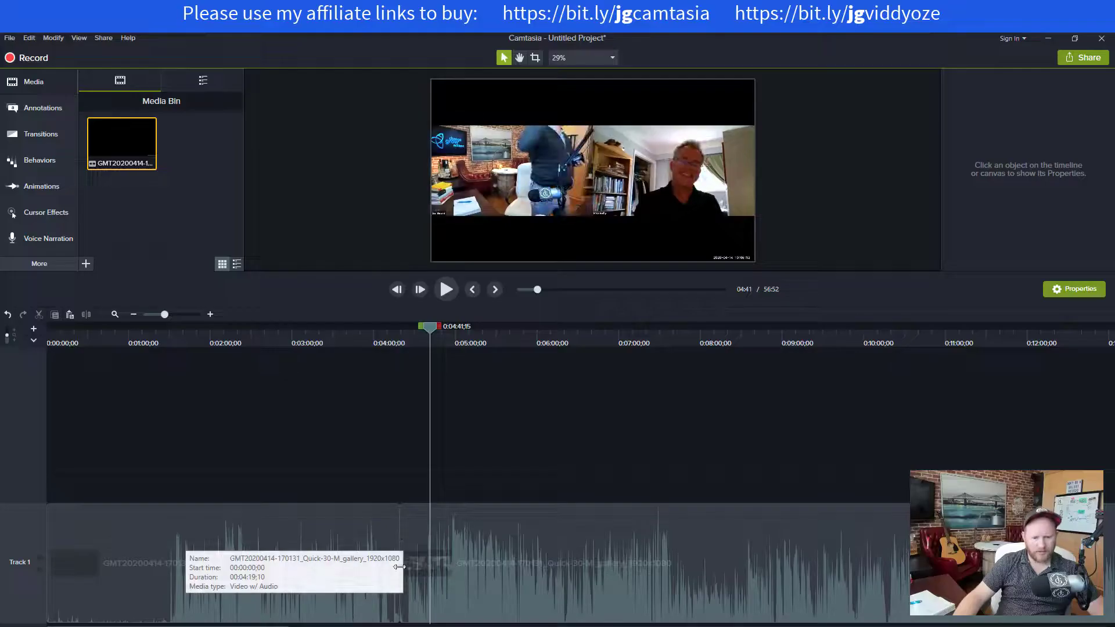
{"action": "left_click_drag", "start_coordinate": [434, 329], "coordinate": [703, 357]}
{"action": "left_click_drag", "start_coordinate": [803, 360], "coordinate": [891, 383]}
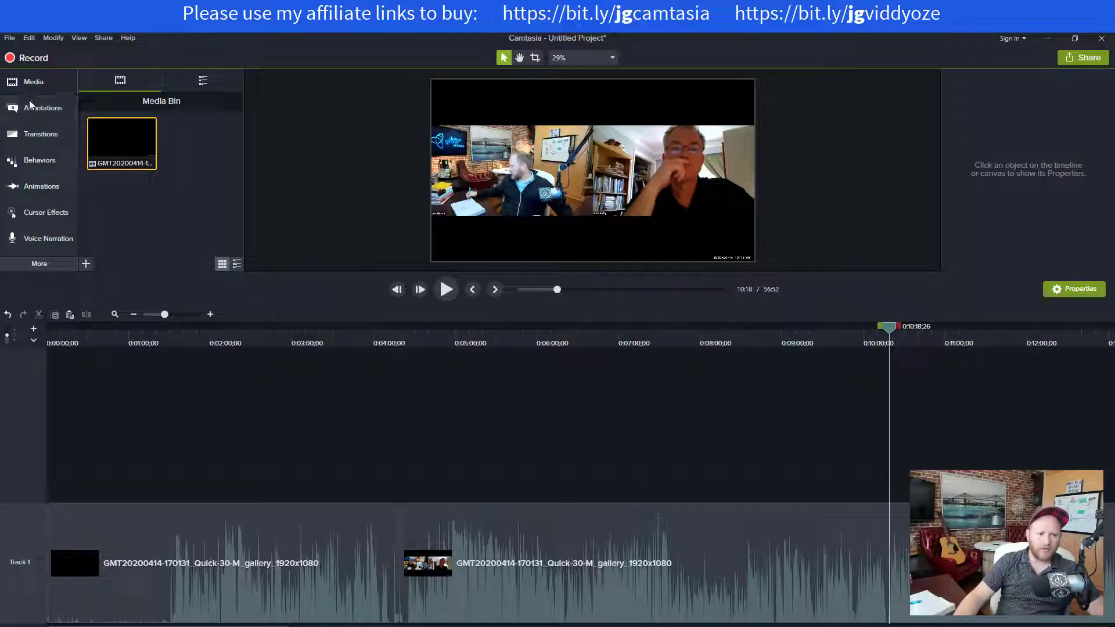
{"action": "scroll", "coordinate": [617, 410], "scroll_direction": "down", "scroll_amount": 3}
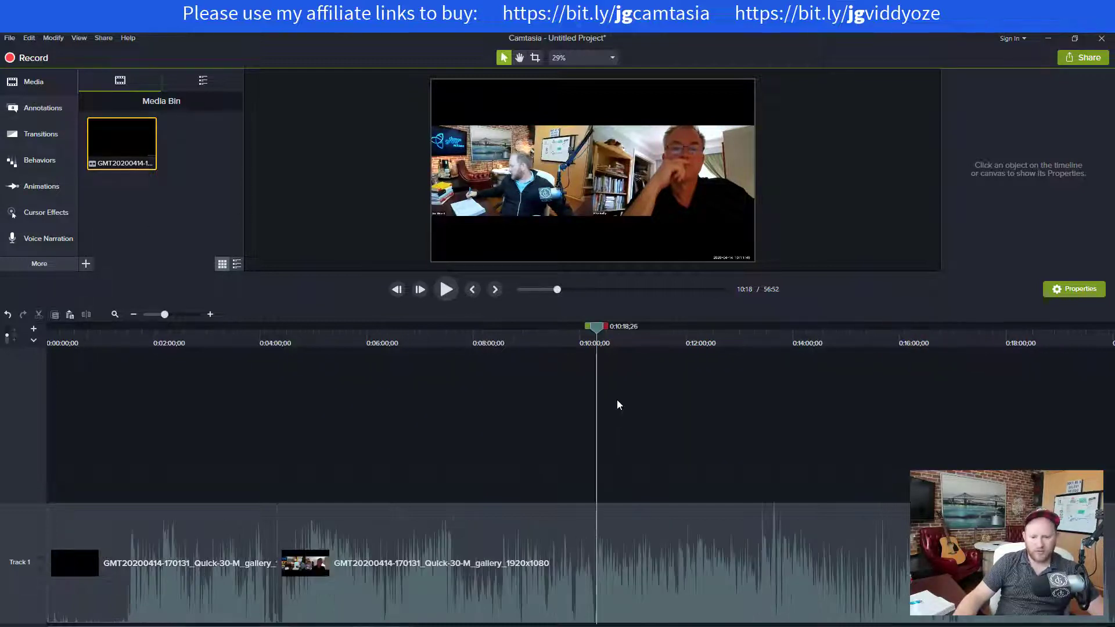
{"action": "scroll", "coordinate": [621, 396], "scroll_direction": "down", "scroll_amount": 1}
{"action": "scroll", "coordinate": [308, 317], "scroll_direction": "down", "scroll_amount": 1}
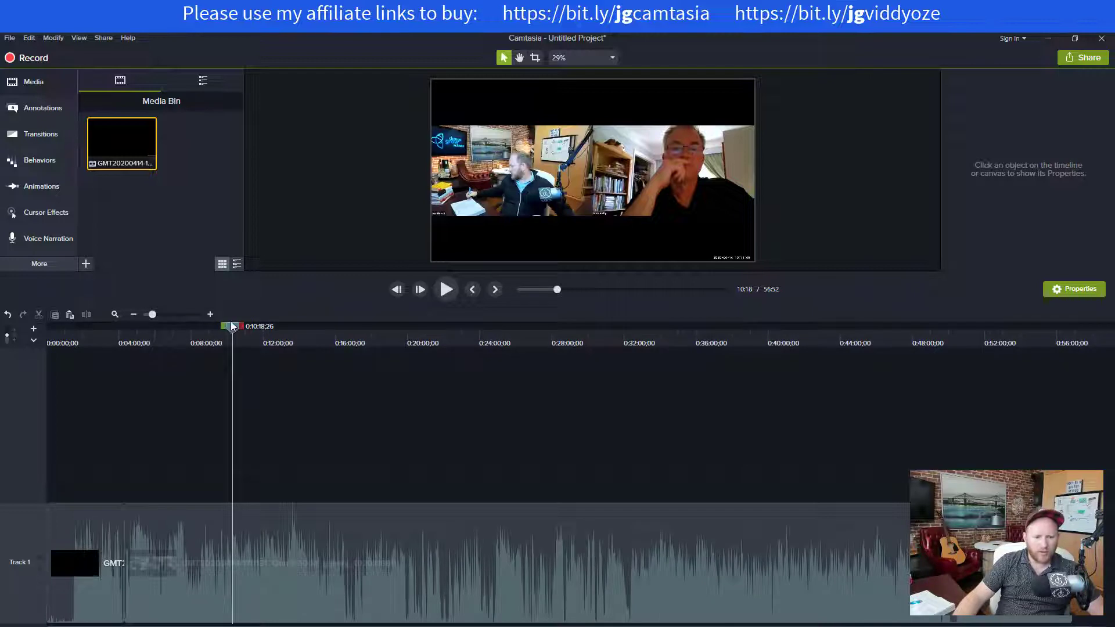
{"action": "left_click", "coordinate": [407, 329]}
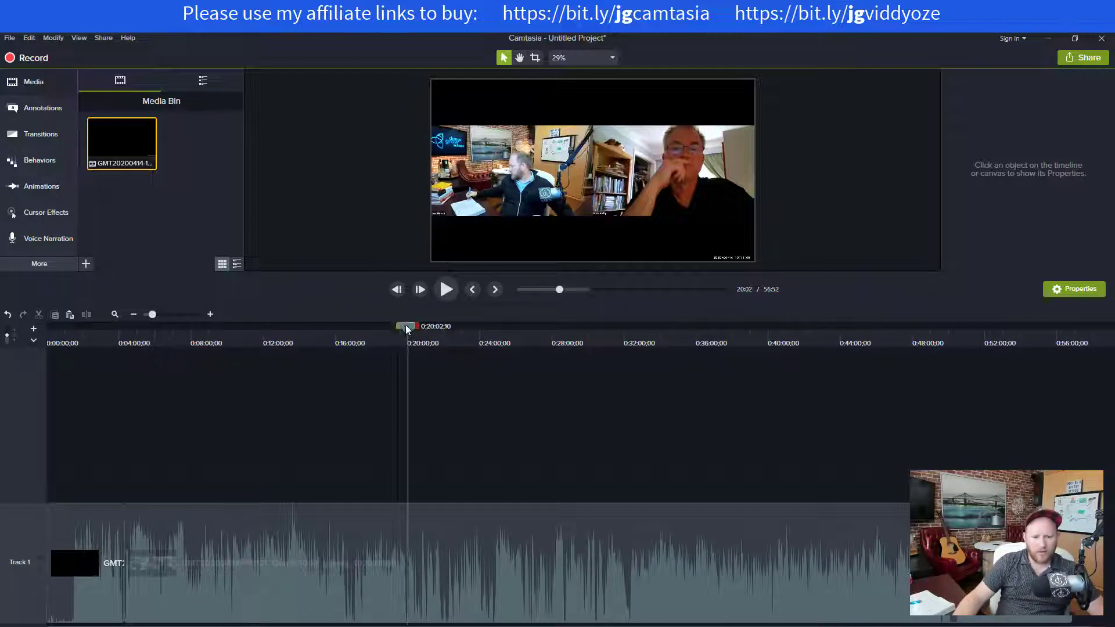
{"action": "left_click", "coordinate": [530, 343]}
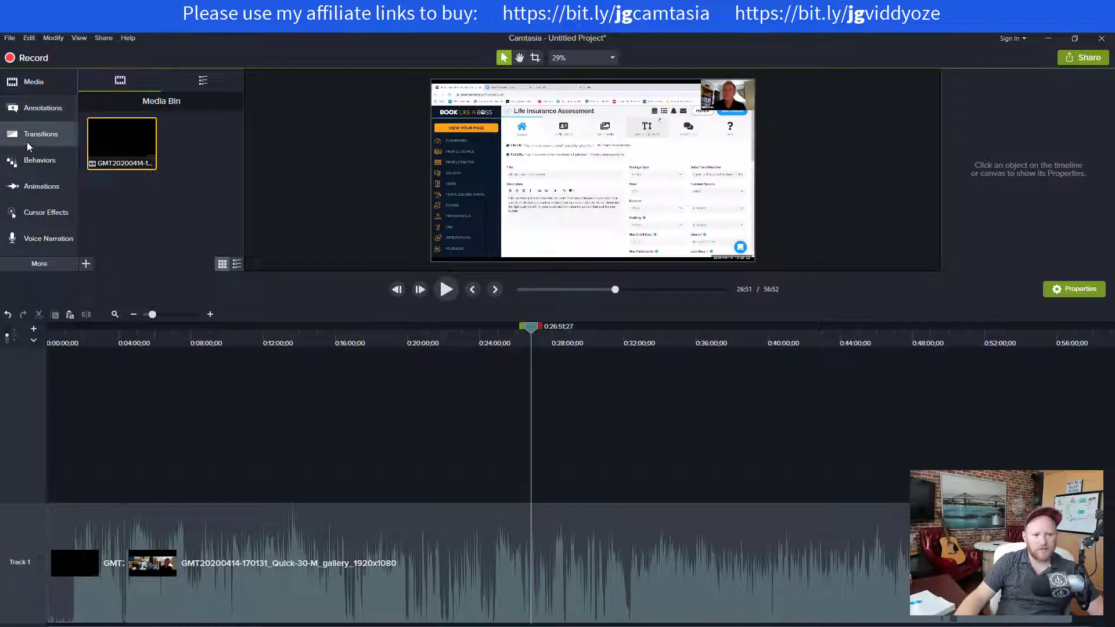
Add a Blur annotation at 26:51 on a new track
{"action": "left_click", "coordinate": [32, 113]}
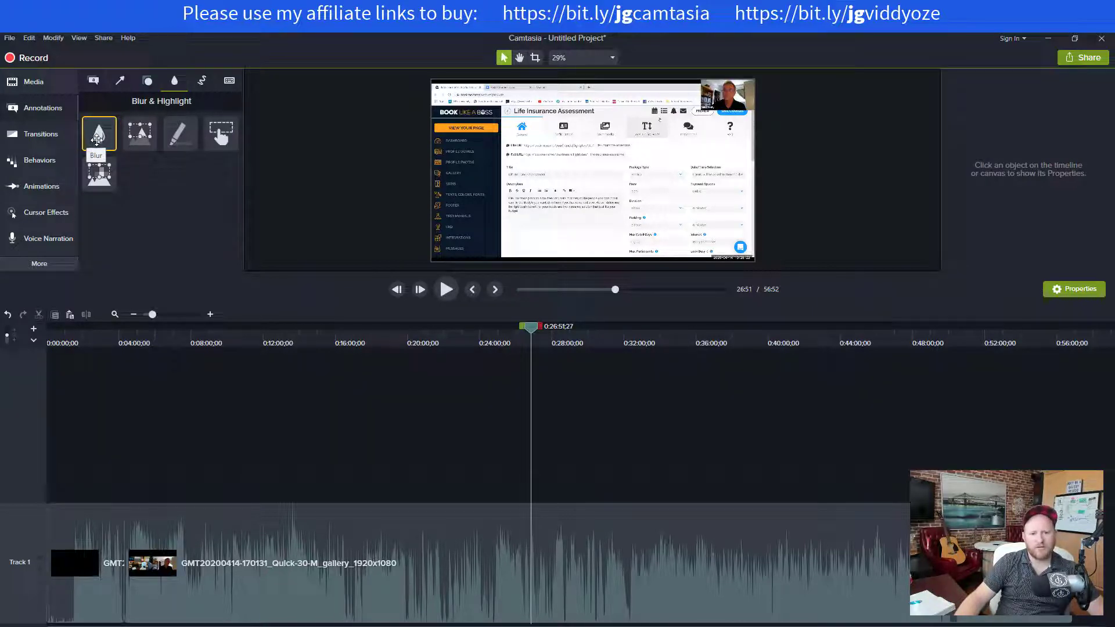
{"action": "left_click_drag", "start_coordinate": [118, 146], "coordinate": [544, 494]}
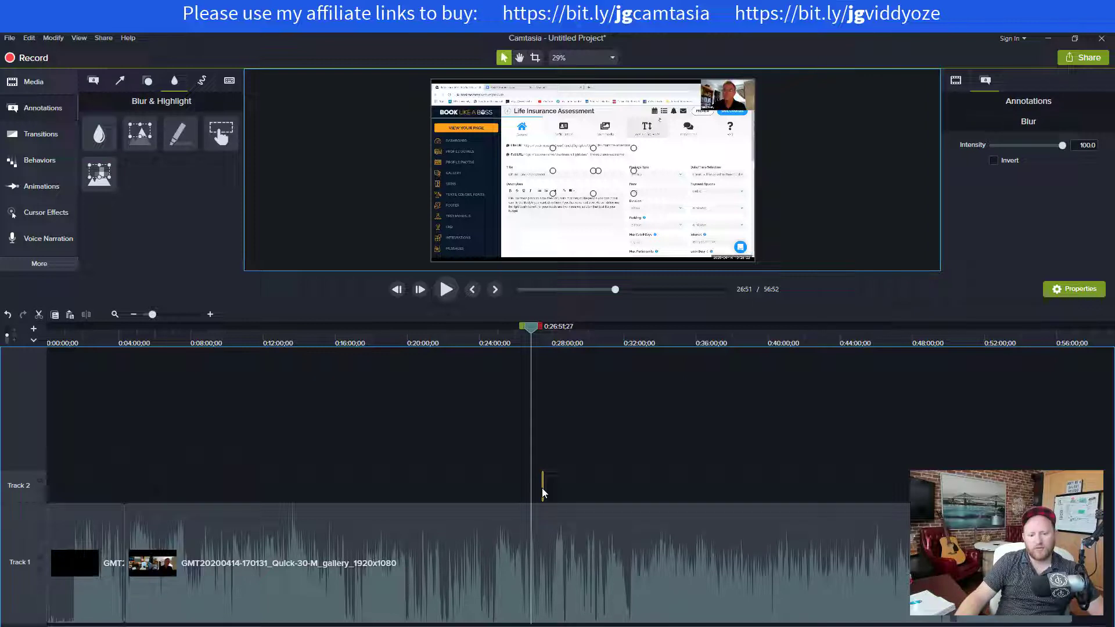
{"action": "left_click", "coordinate": [546, 500]}
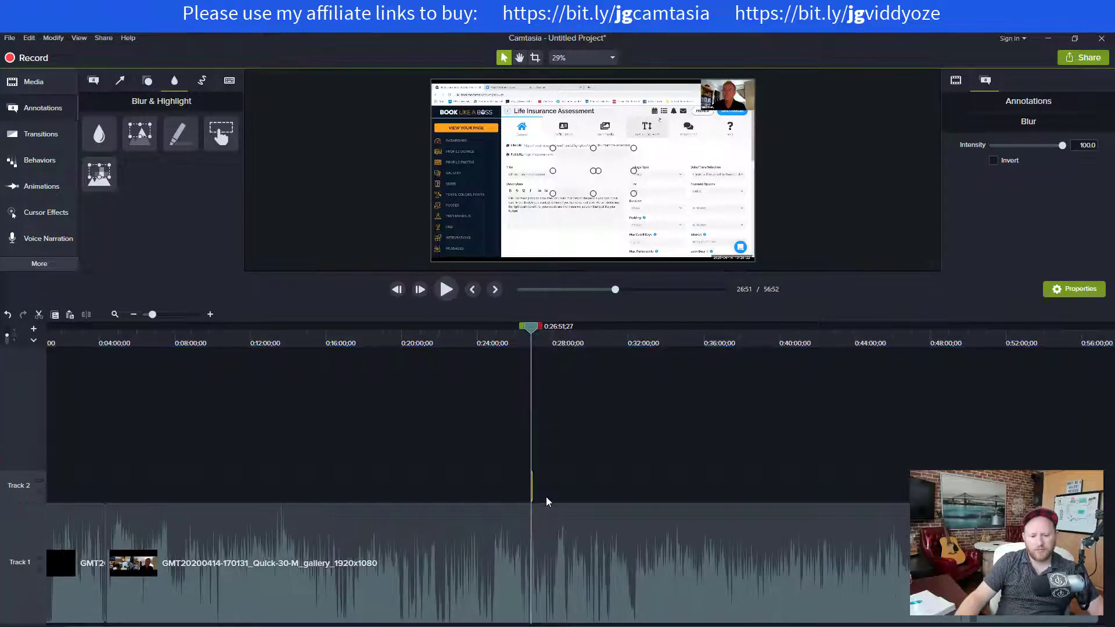
{"action": "scroll", "coordinate": [546, 500], "scroll_direction": "up", "scroll_amount": 5}
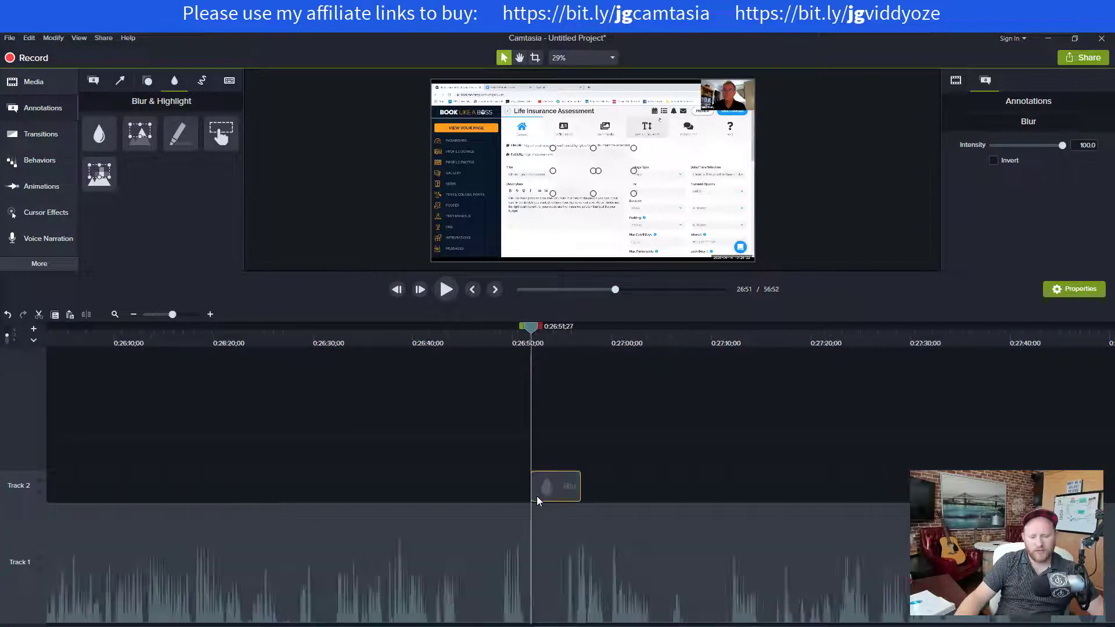
{"action": "scroll", "coordinate": [538, 501], "scroll_direction": "up", "scroll_amount": 3}
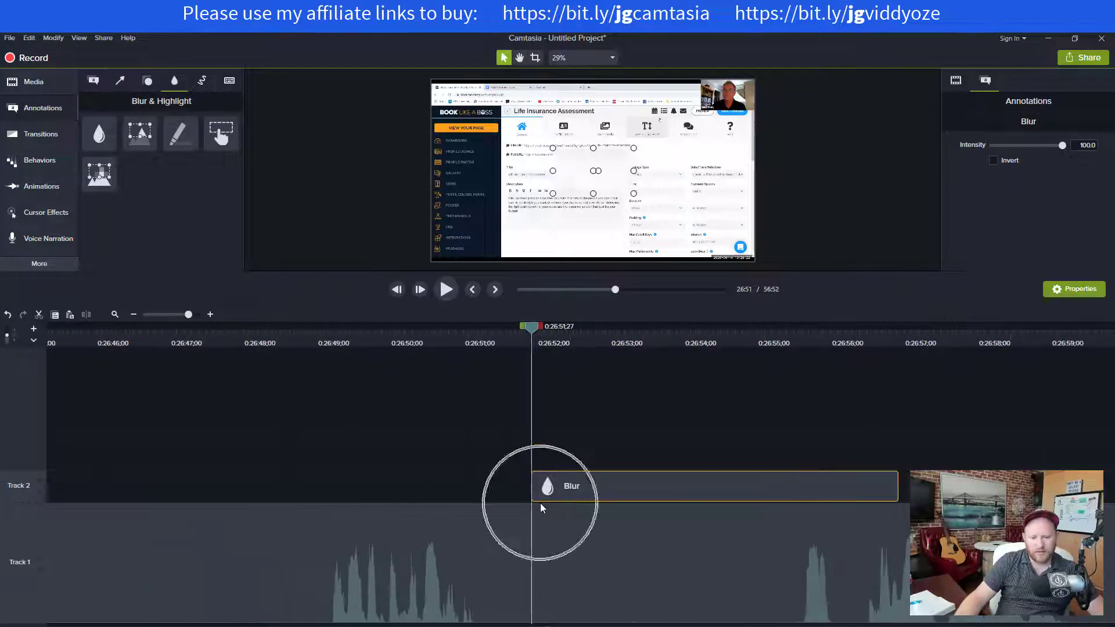
{"action": "scroll", "coordinate": [542, 510], "scroll_direction": "down", "scroll_amount": 1}
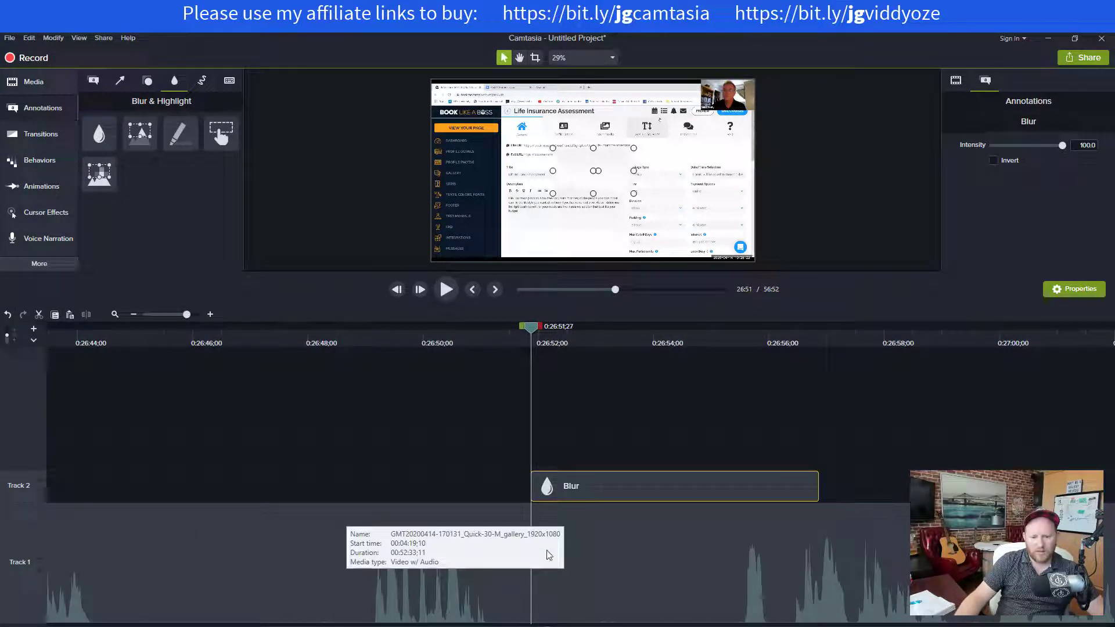
Move the blur box over the Description area, then delete the Blur clip
{"action": "left_click", "coordinate": [491, 488]}
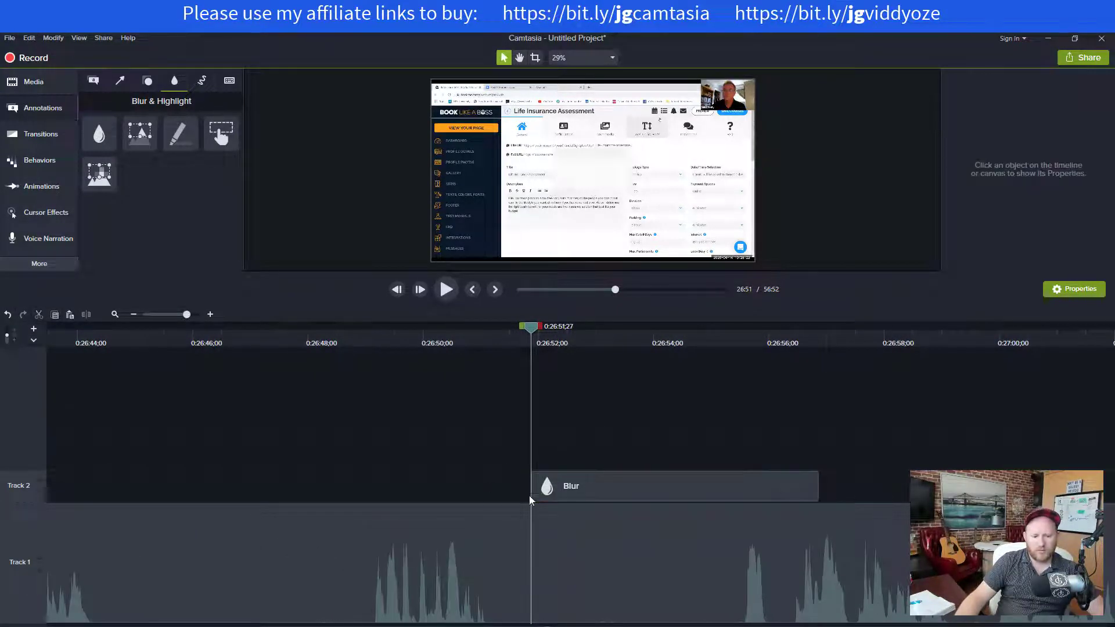
{"action": "left_click", "coordinate": [581, 491]}
{"action": "mouse_move", "coordinate": [577, 174]}
{"action": "left_mouse_down"}
{"action": "mouse_move", "coordinate": [528, 220]}
{"action": "mouse_move", "coordinate": [625, 216]}
{"action": "left_mouse_up"}
{"action": "key", "text": "Delete"}
{"action": "key", "text": "ctrl+z"}
{"action": "key", "text": "Delete"}
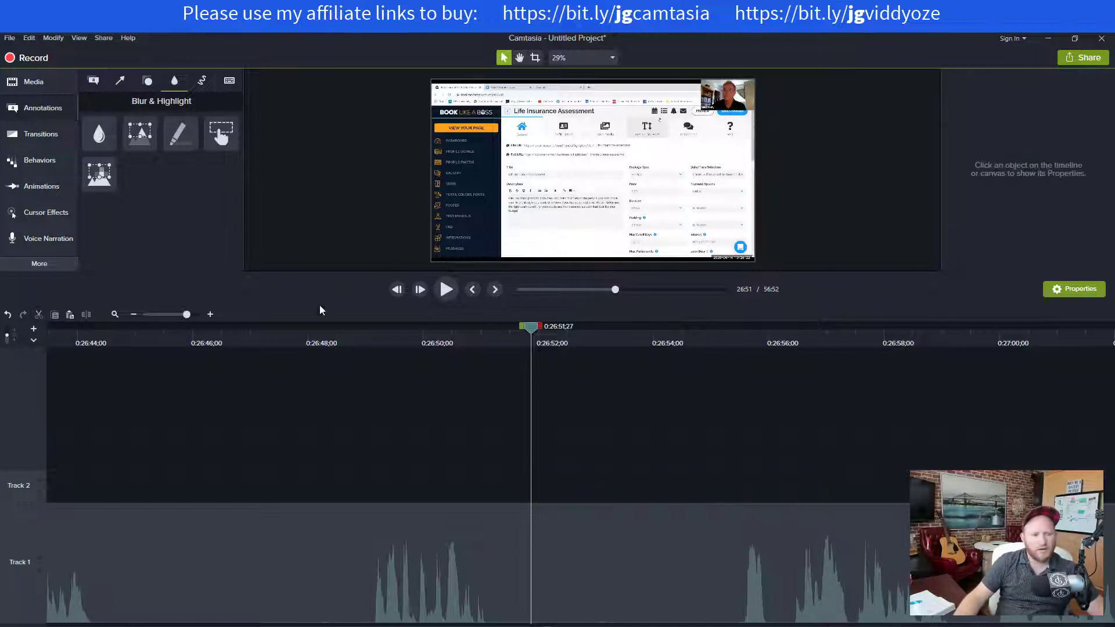
Add a Spotlight over the page header, then delete the Spotlight clip
{"action": "left_click_drag", "start_coordinate": [139, 133], "coordinate": [537, 498]}
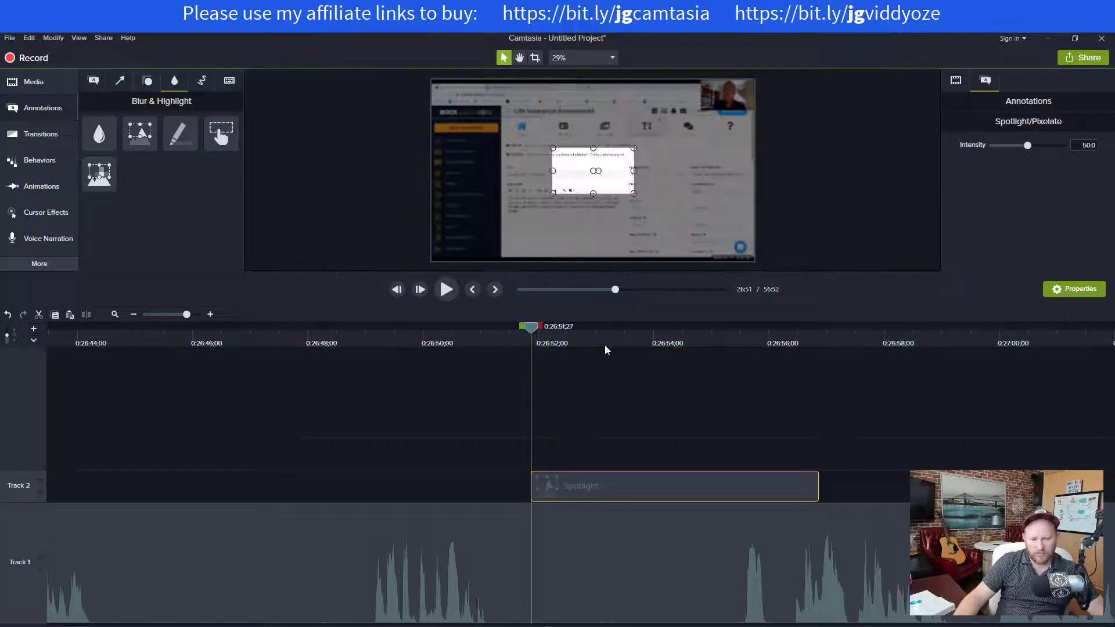
{"action": "left_click_drag", "start_coordinate": [584, 166], "coordinate": [613, 119]}
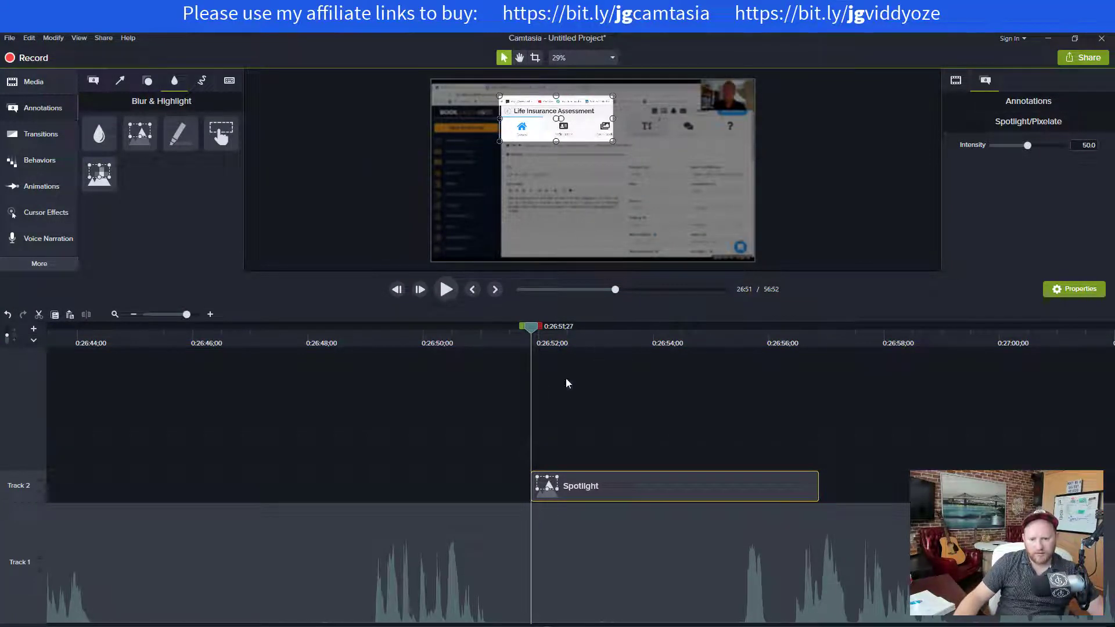
{"action": "left_click_drag", "start_coordinate": [497, 329], "coordinate": [604, 332]}
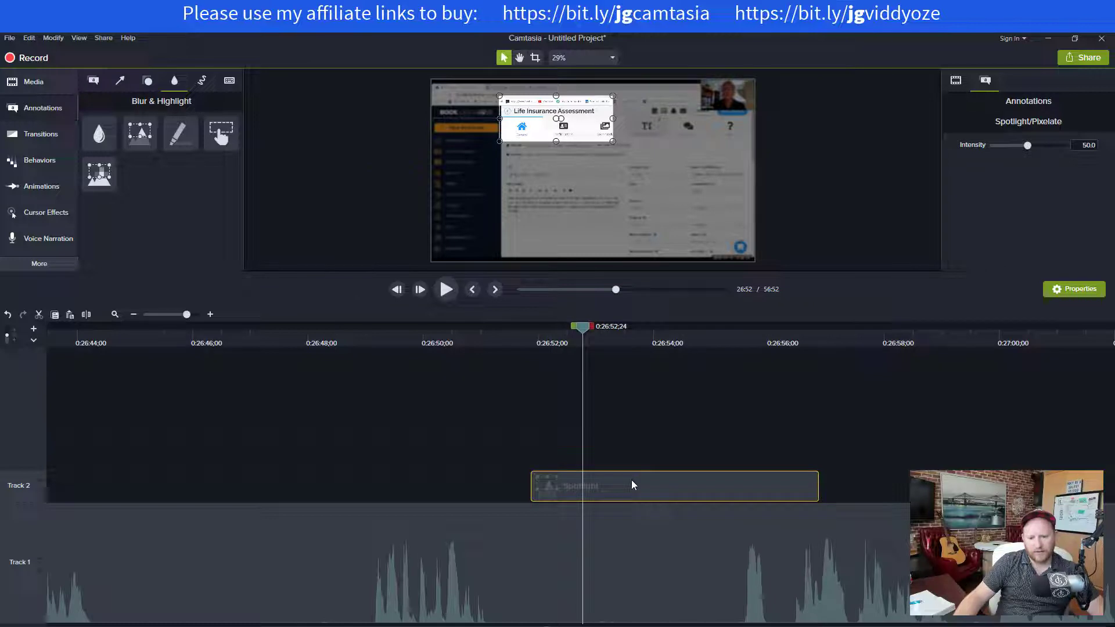
{"action": "key", "text": "Delete"}
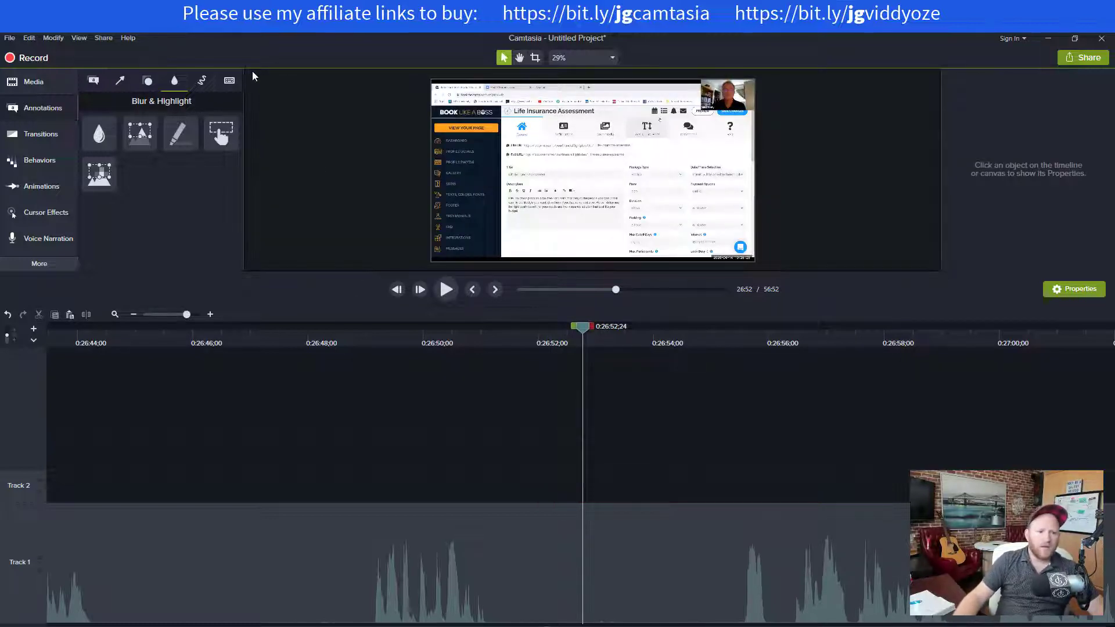
{"action": "mouse_move", "coordinate": [181, 133]}
{"action": "left_mouse_down"}
{"action": "mouse_move", "coordinate": [651, 520]}
{"action": "mouse_move", "coordinate": [590, 508]}
{"action": "mouse_move", "coordinate": [586, 488]}
{"action": "left_mouse_up"}
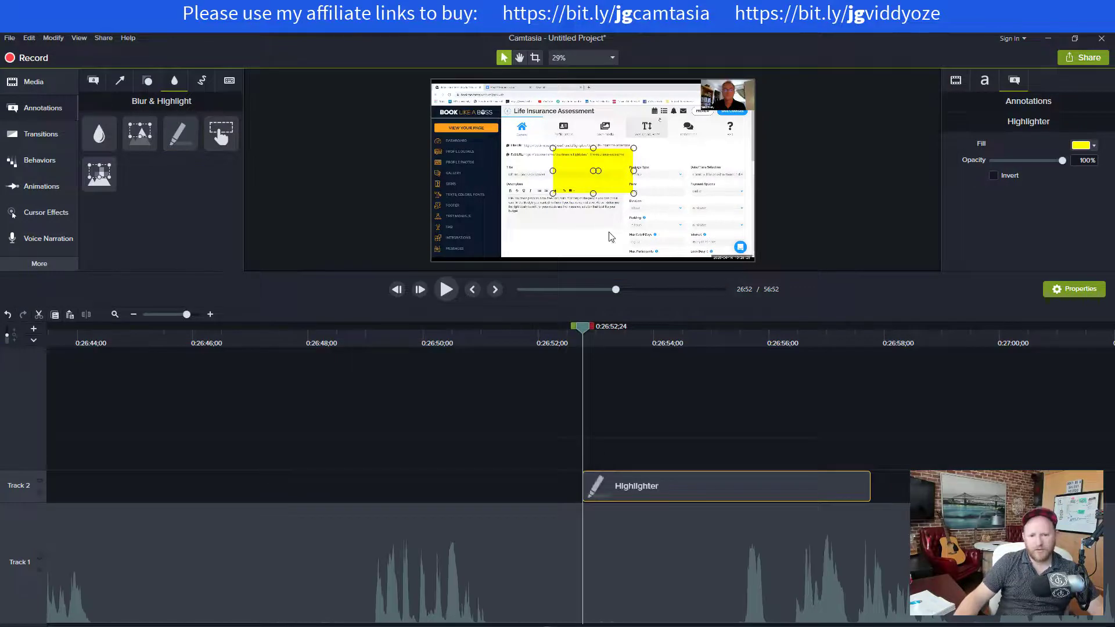
{"action": "mouse_move", "coordinate": [608, 186]}
{"action": "left_mouse_down"}
{"action": "mouse_move", "coordinate": [652, 150]}
{"action": "mouse_move", "coordinate": [684, 144]}
{"action": "left_mouse_up"}
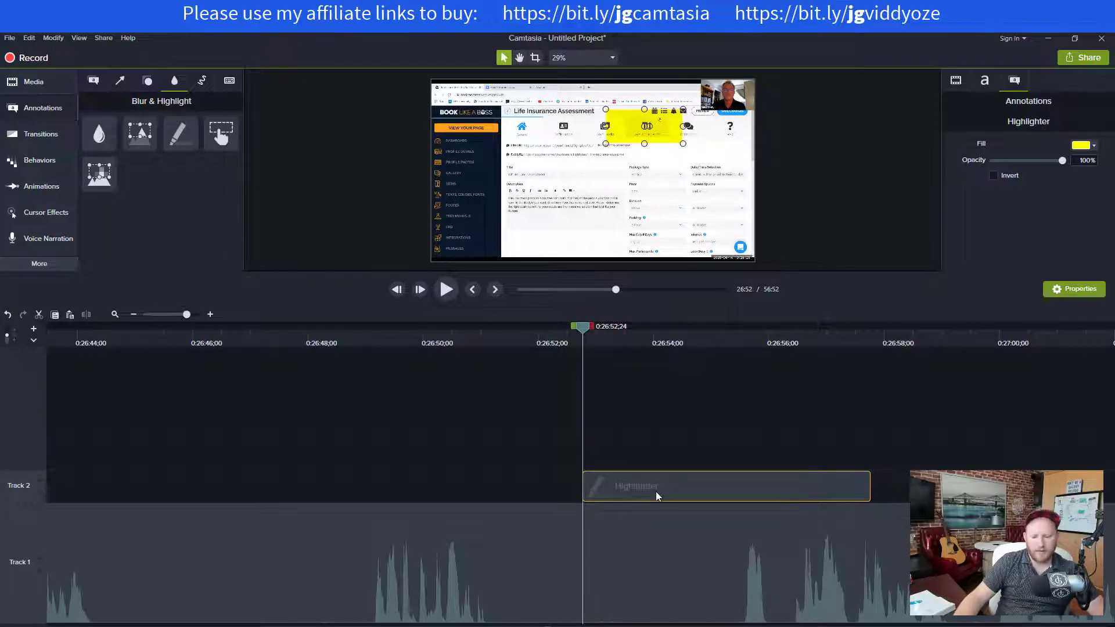
{"action": "key", "text": "Delete"}
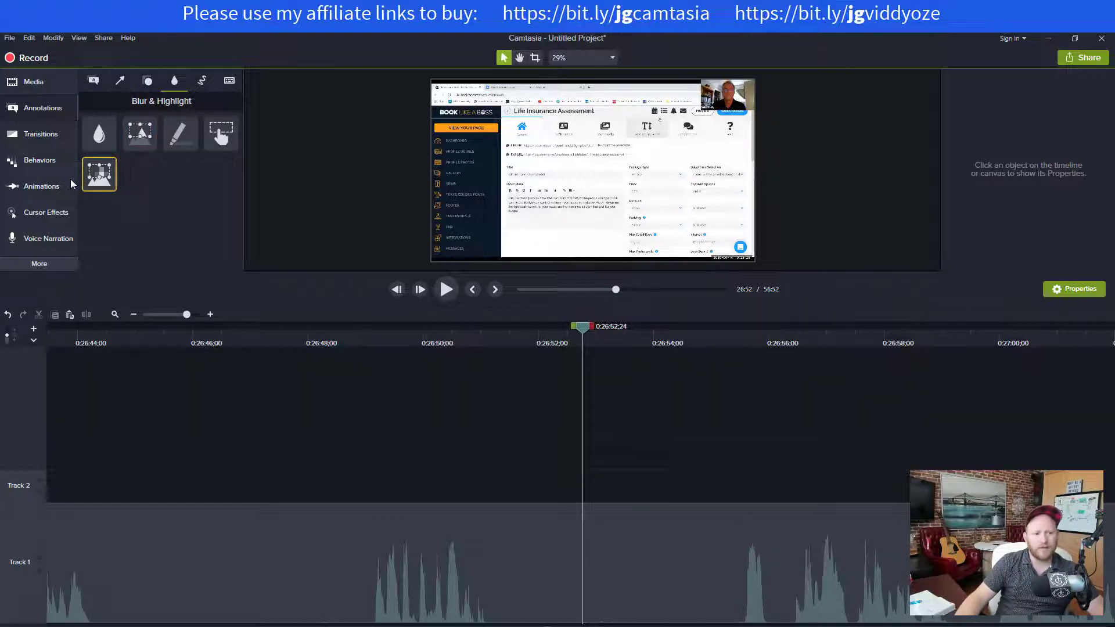
Browse the callout, arrows-and-lines (all styles) and sketch motion annotation collections
{"action": "left_click", "coordinate": [36, 110]}
{"action": "left_click", "coordinate": [36, 109]}
{"action": "left_click", "coordinate": [93, 81]}
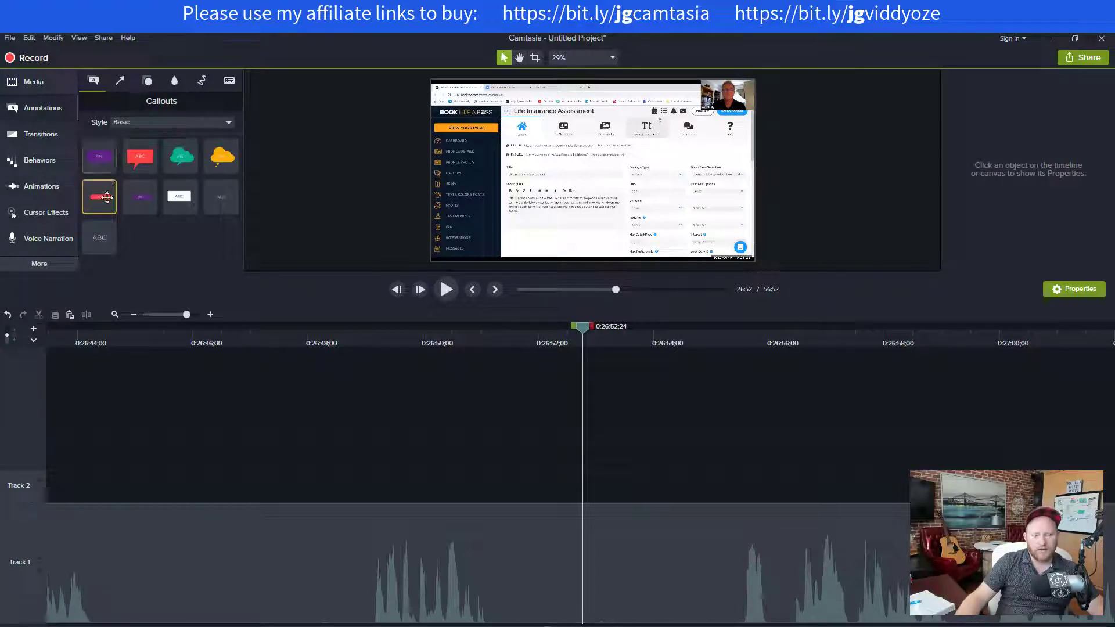
{"action": "left_click", "coordinate": [180, 196]}
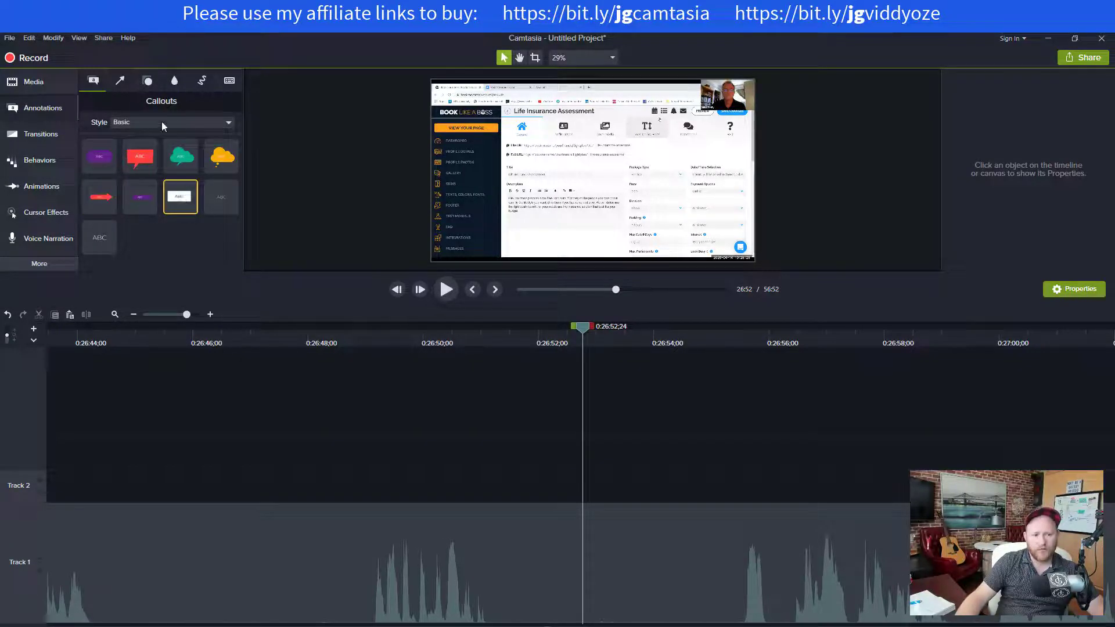
{"action": "left_click", "coordinate": [119, 81]}
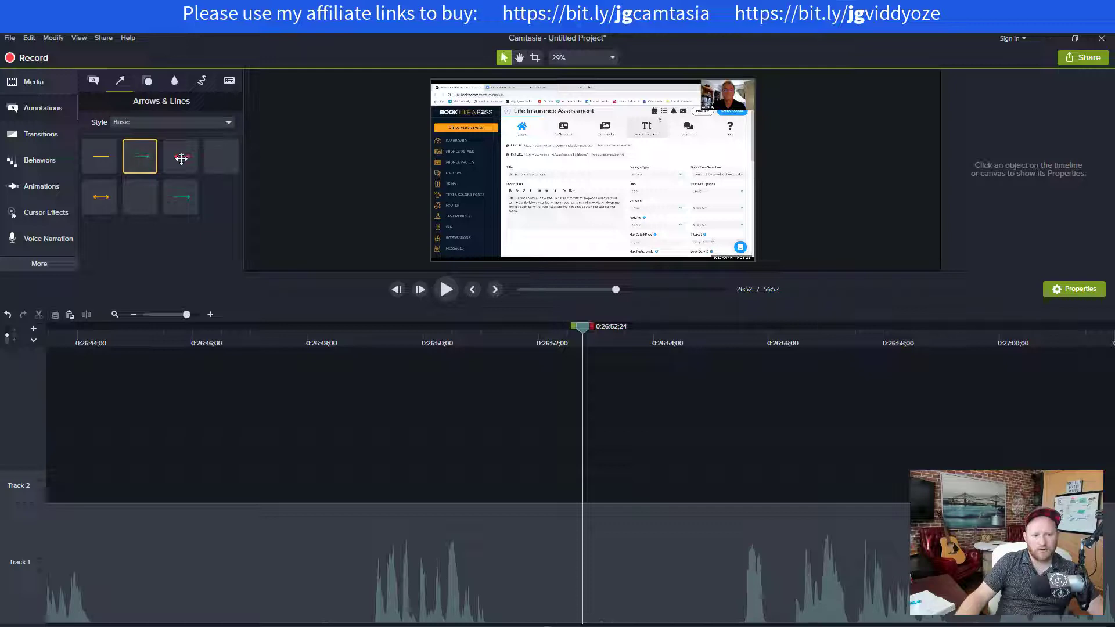
{"action": "left_click", "coordinate": [148, 123]}
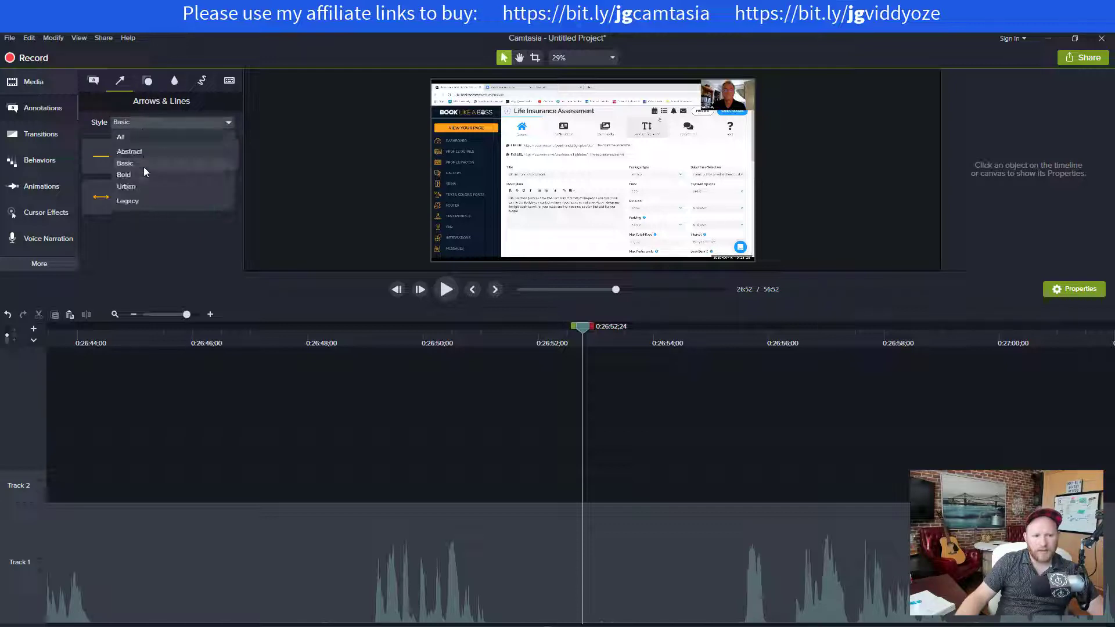
{"action": "left_click", "coordinate": [138, 137]}
{"action": "scroll", "coordinate": [169, 192], "scroll_direction": "down", "scroll_amount": 5}
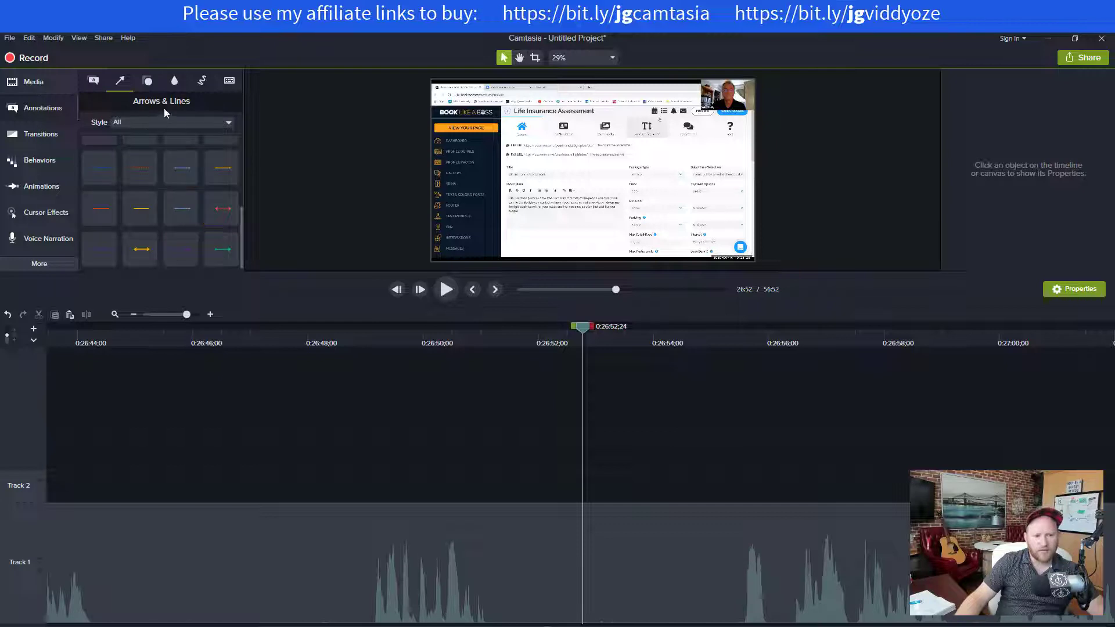
{"action": "left_click", "coordinate": [203, 80]}
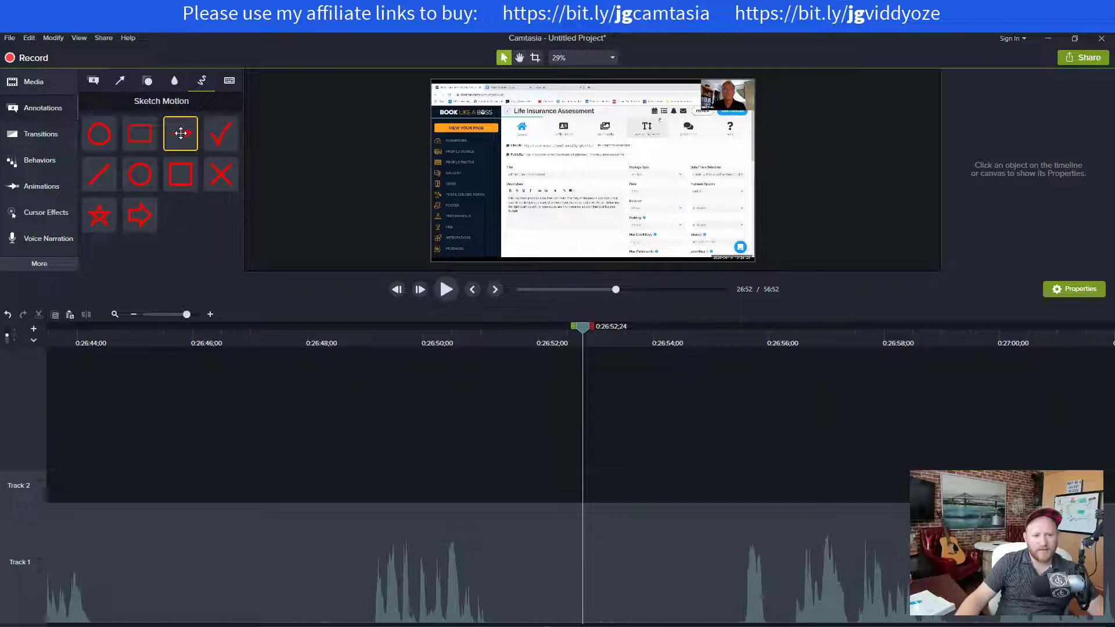
Add a Sketch Motion Checkmark, preview it, then swap it for a Sketch Motion Arrow
{"action": "mouse_move", "coordinate": [216, 165]}
{"action": "left_mouse_down"}
{"action": "mouse_move", "coordinate": [517, 398]}
{"action": "mouse_move", "coordinate": [549, 447]}
{"action": "mouse_move", "coordinate": [591, 478]}
{"action": "left_mouse_up"}
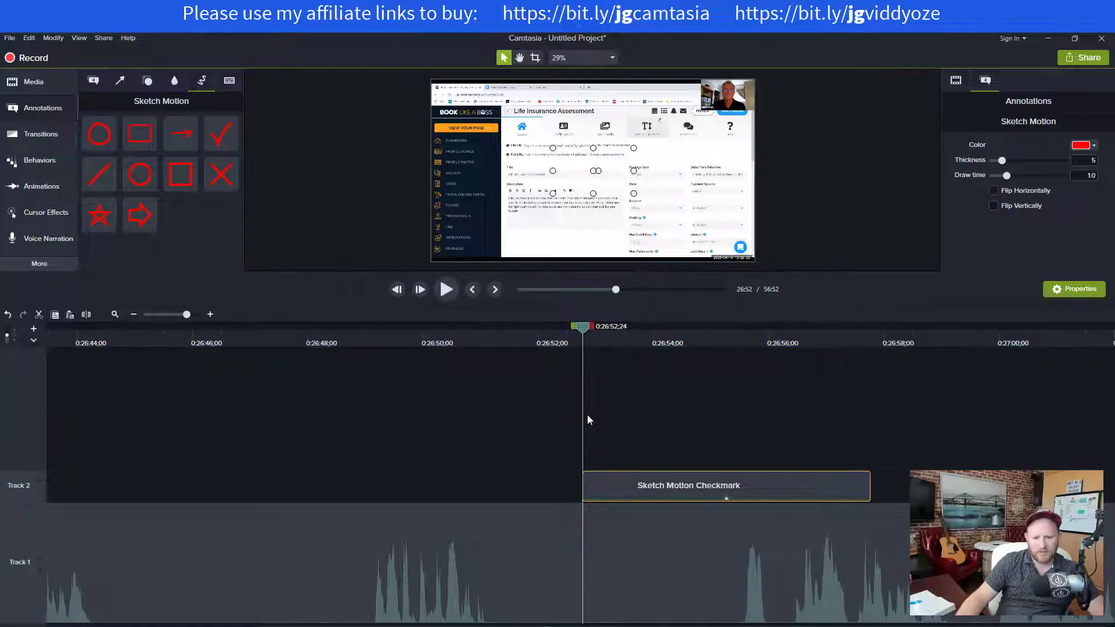
{"action": "left_click", "coordinate": [566, 340]}
{"action": "left_click_drag", "start_coordinate": [569, 327], "coordinate": [655, 321]}
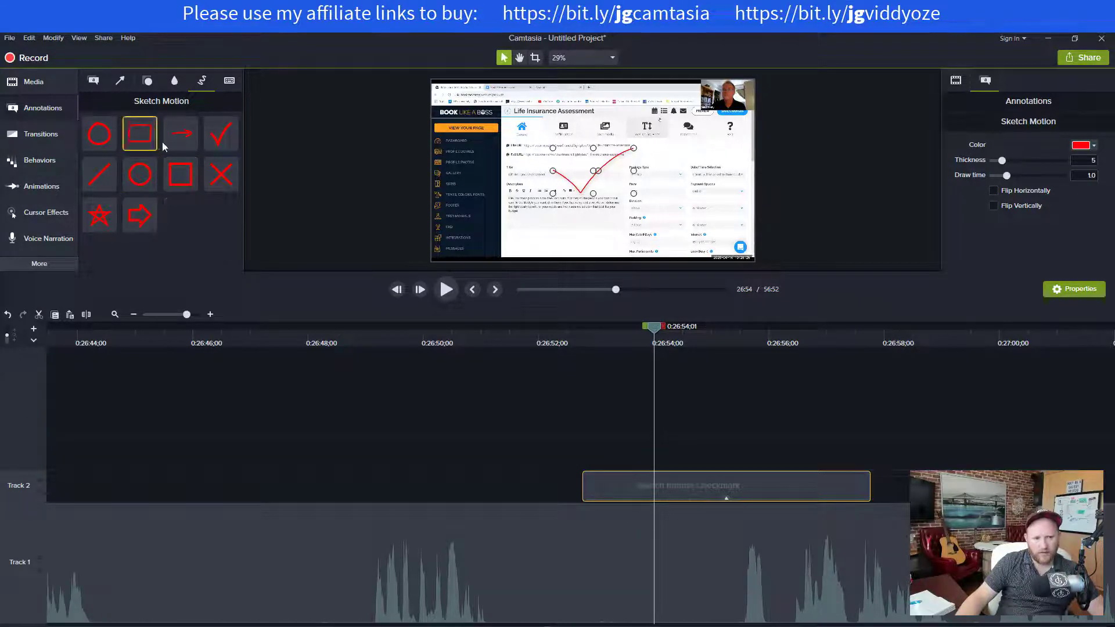
{"action": "mouse_move", "coordinate": [183, 136]}
{"action": "left_mouse_down"}
{"action": "mouse_move", "coordinate": [506, 384]}
{"action": "mouse_move", "coordinate": [553, 446]}
{"action": "mouse_move", "coordinate": [583, 451]}
{"action": "mouse_move", "coordinate": [590, 476]}
{"action": "left_mouse_up"}
{"action": "left_click", "coordinate": [590, 480]}
{"action": "key", "text": "Delete"}
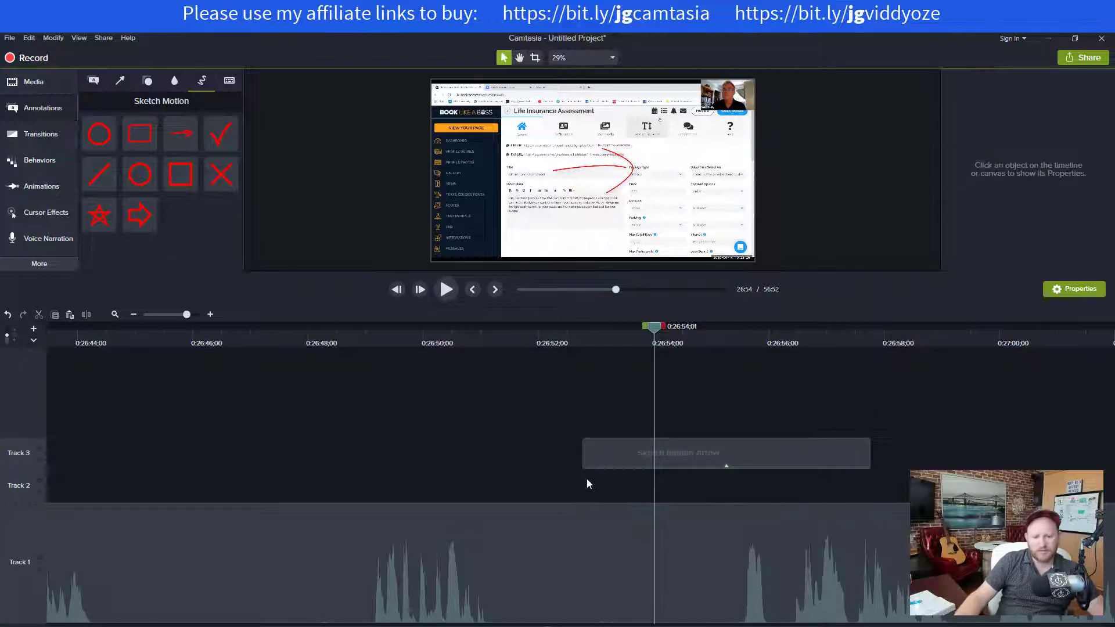
Preview the arrow drawing in and move its clip down onto Track 2
{"action": "left_click", "coordinate": [558, 342]}
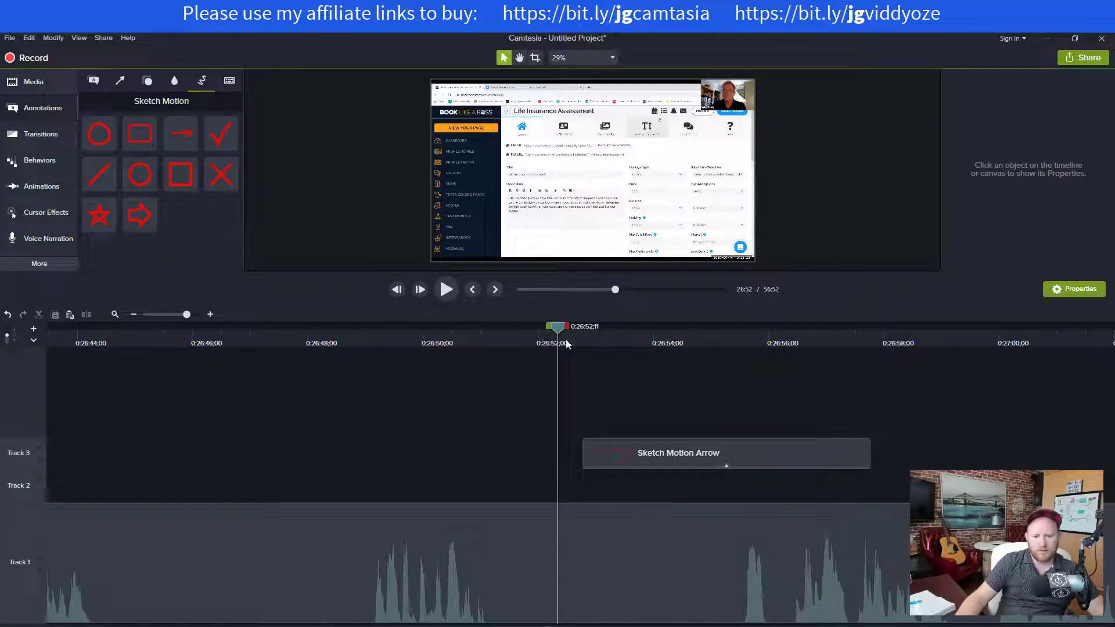
{"action": "left_click_drag", "start_coordinate": [564, 330], "coordinate": [695, 342]}
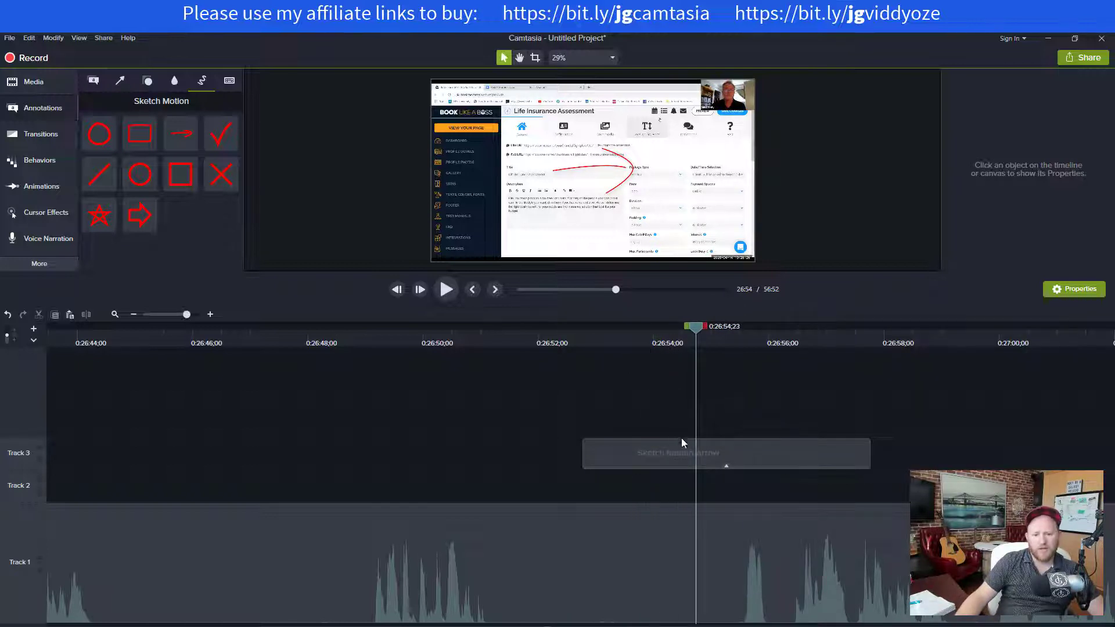
{"action": "left_click_drag", "start_coordinate": [684, 453], "coordinate": [691, 503]}
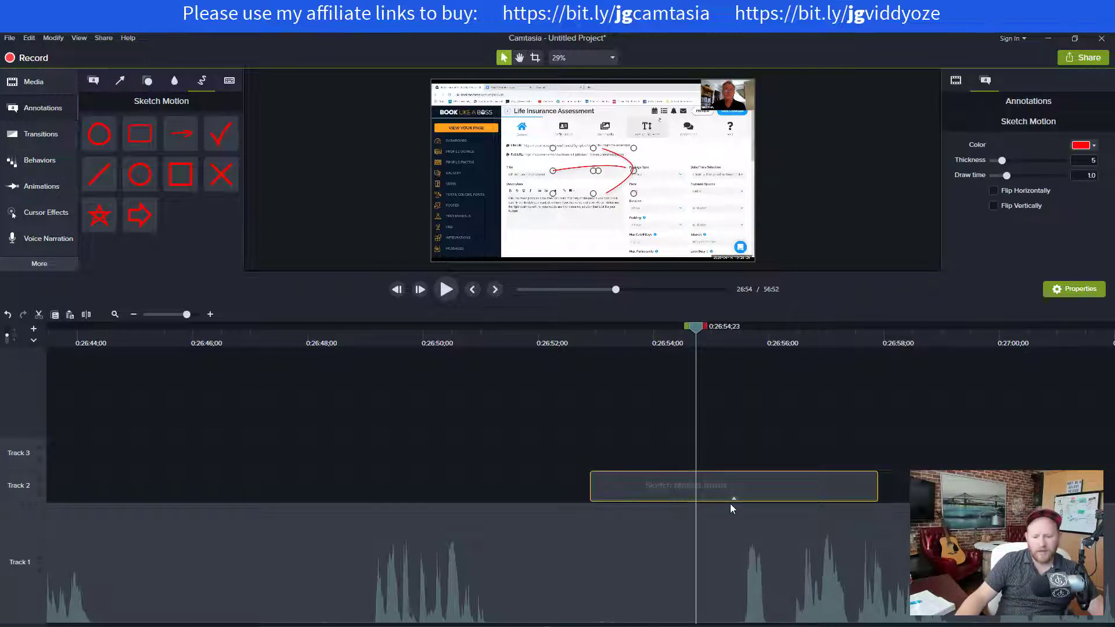
{"action": "scroll", "coordinate": [735, 507], "scroll_direction": "down", "scroll_amount": 3}
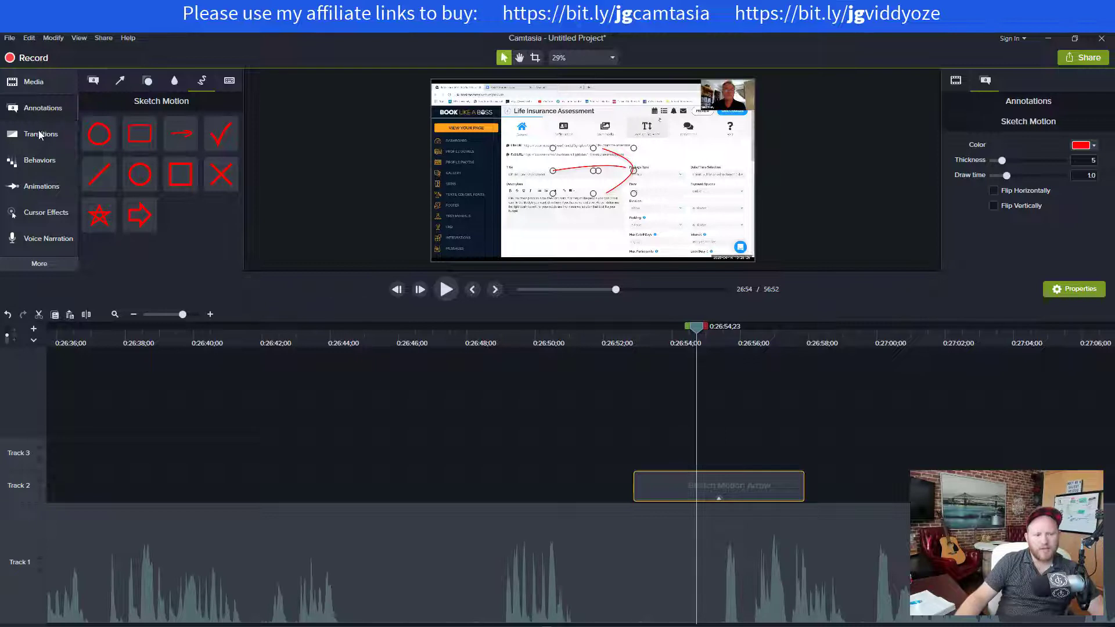
{"action": "left_click", "coordinate": [172, 82]}
Drag the blue ABC callout onto Track 3 and position it right of the sketch arrow
{"action": "left_click", "coordinate": [145, 82]}
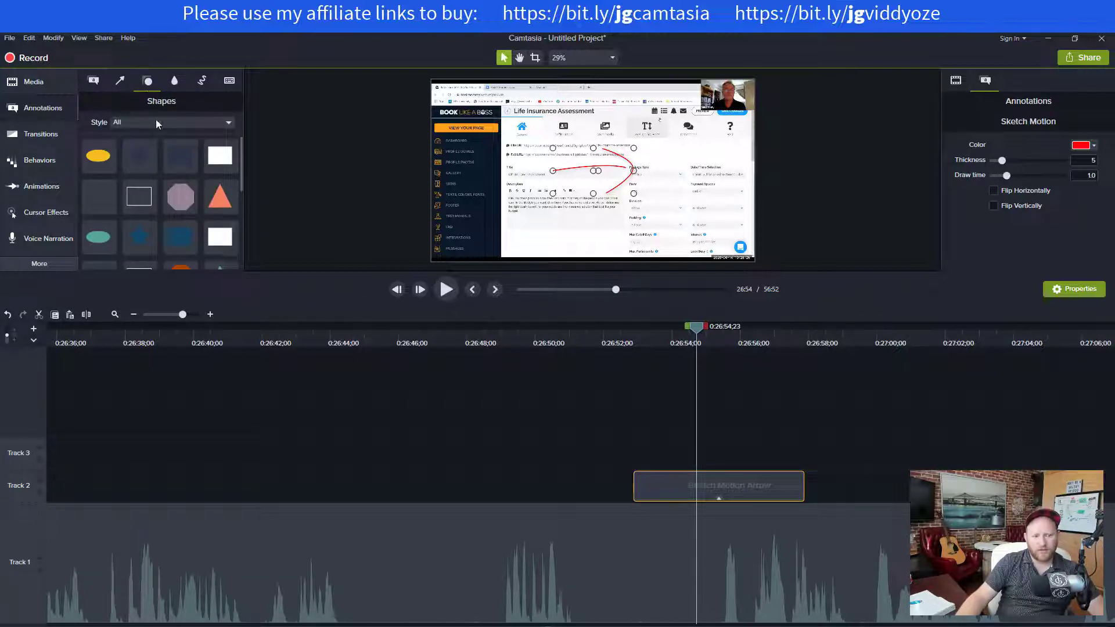
{"action": "left_click", "coordinate": [94, 81]}
{"action": "scroll", "coordinate": [200, 183], "scroll_direction": "down", "scroll_amount": 5}
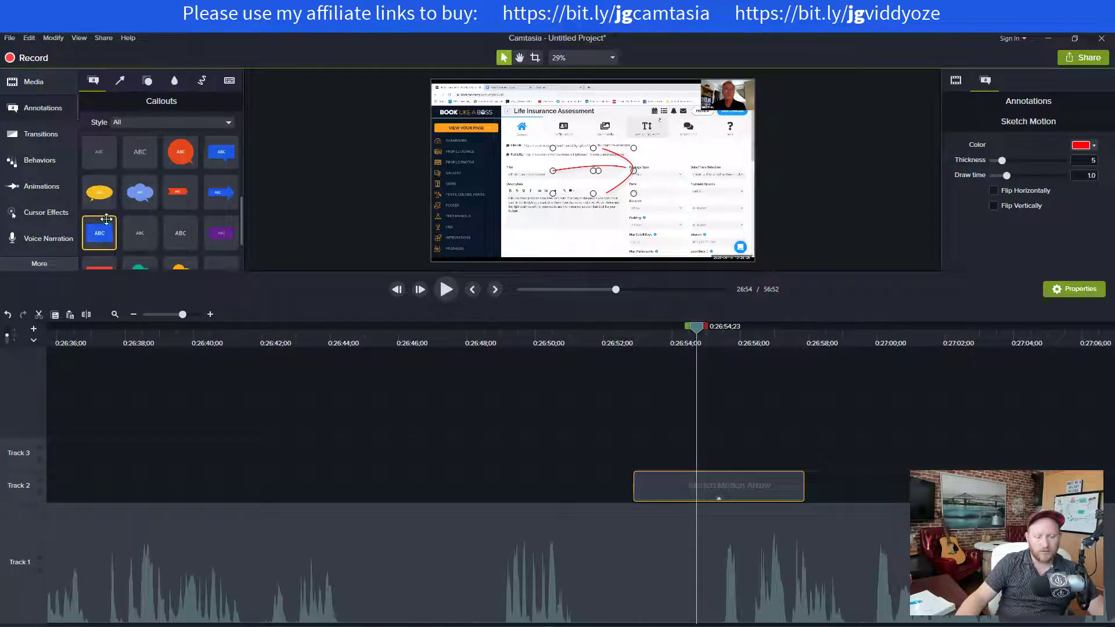
{"action": "scroll", "coordinate": [147, 219], "scroll_direction": "down", "scroll_amount": 2}
{"action": "scroll", "coordinate": [155, 221], "scroll_direction": "up", "scroll_amount": 2}
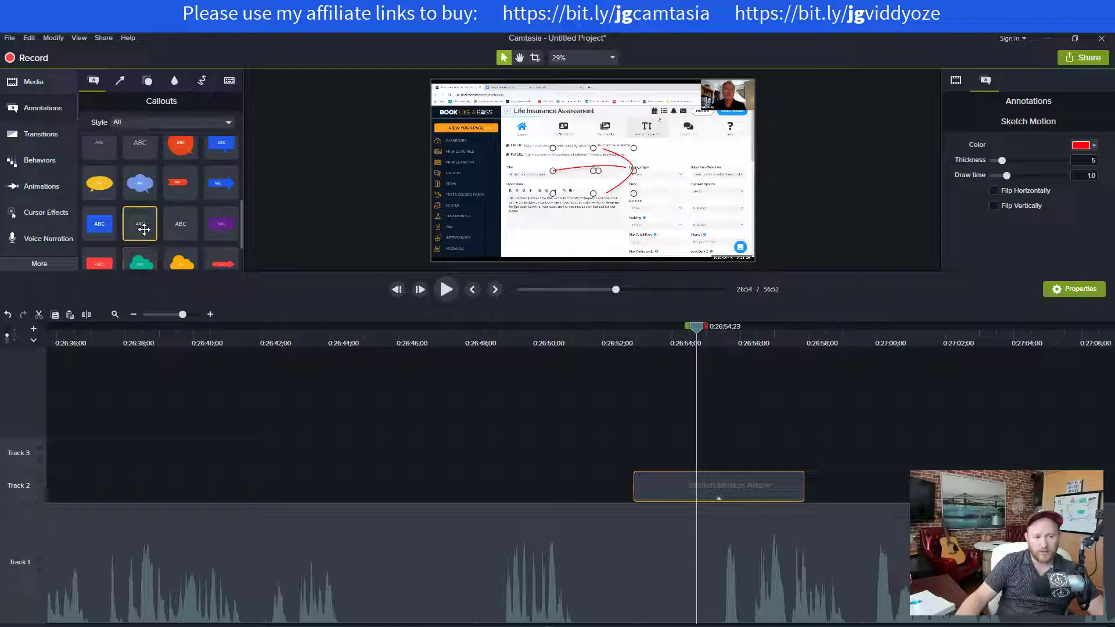
{"action": "left_click_drag", "start_coordinate": [98, 224], "coordinate": [640, 451]}
{"action": "left_click_drag", "start_coordinate": [581, 175], "coordinate": [756, 147]}
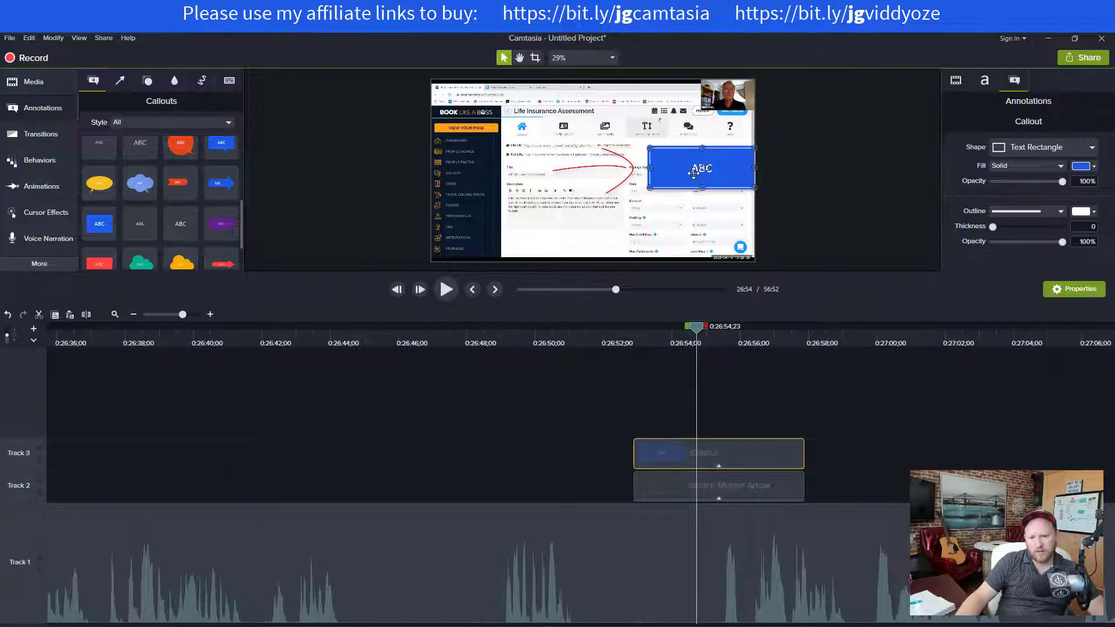
Set the callout text to Montserrat ExtraBold at size 113
{"action": "double_click", "coordinate": [700, 168]}
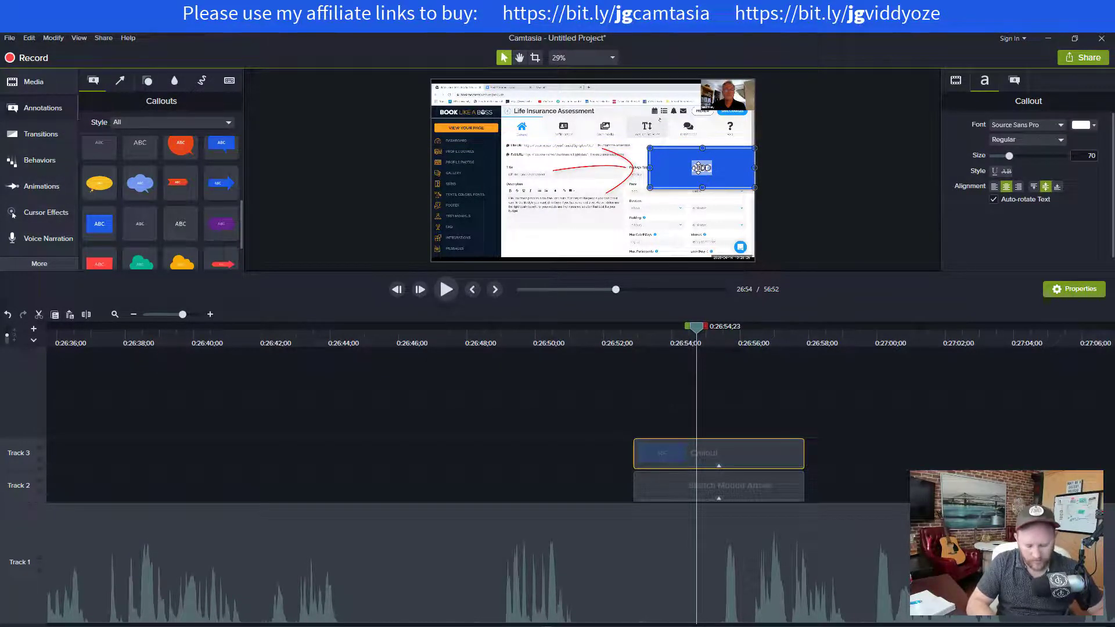
{"action": "type", "text": "k"}
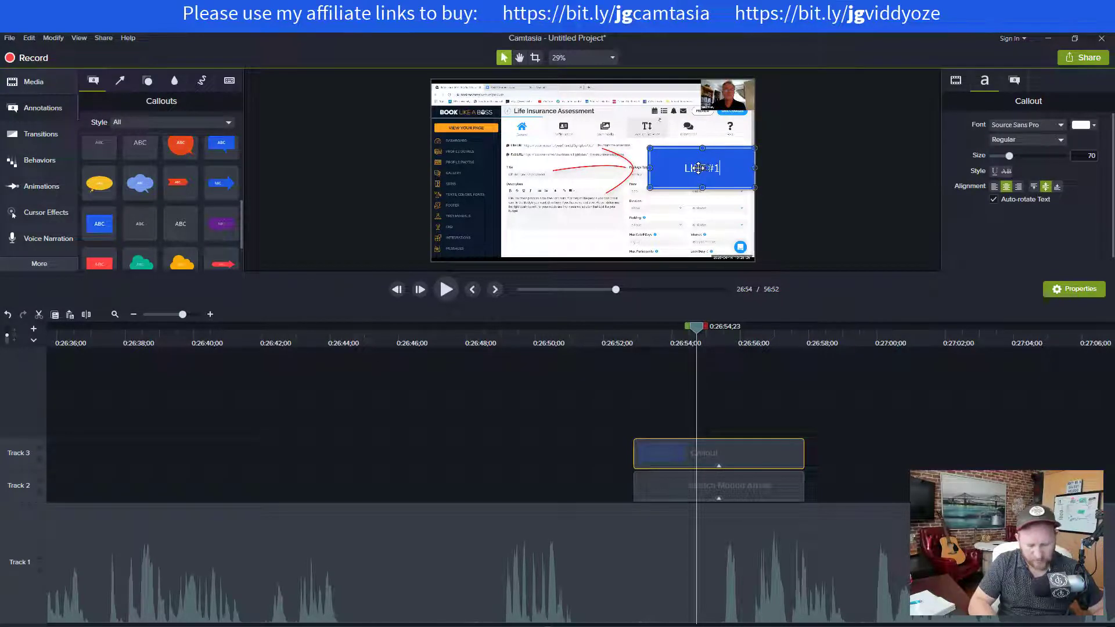
{"action": "key", "text": "ctrl+a"}
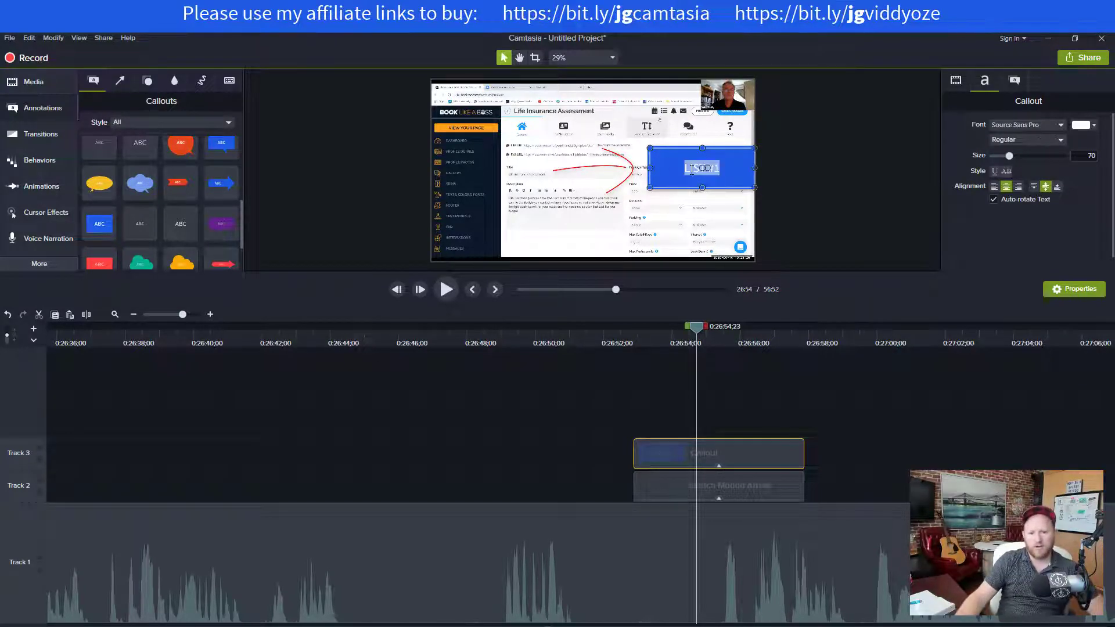
{"action": "left_click", "coordinate": [1029, 127]}
{"action": "scroll", "coordinate": [1017, 152], "scroll_direction": "down", "scroll_amount": 4}
{"action": "scroll", "coordinate": [1012, 187], "scroll_direction": "down", "scroll_amount": 4}
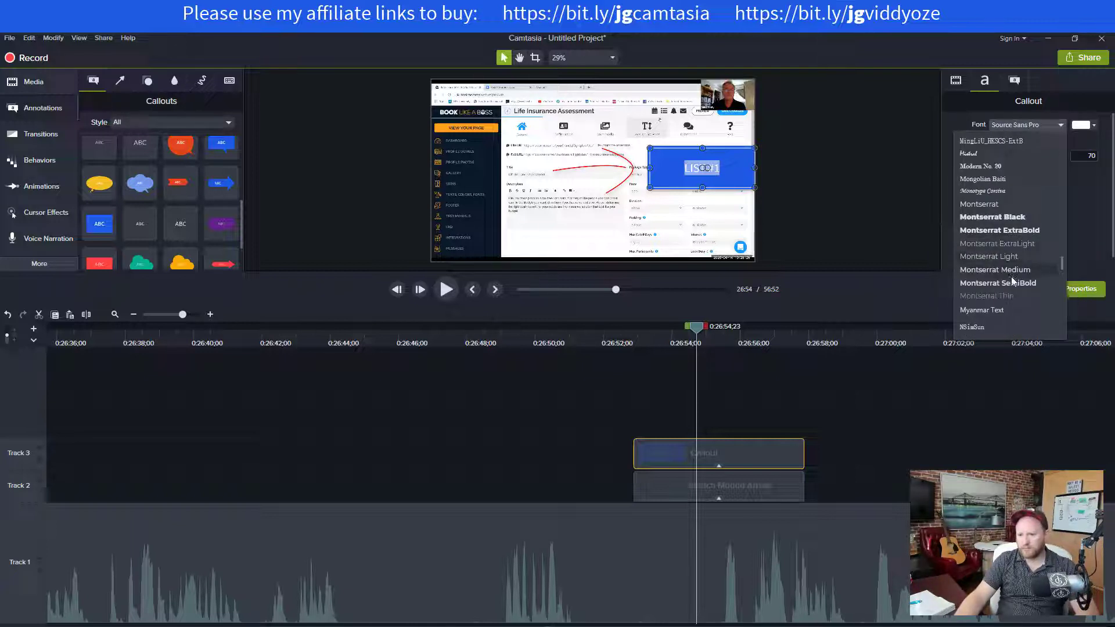
{"action": "left_click", "coordinate": [1004, 230]}
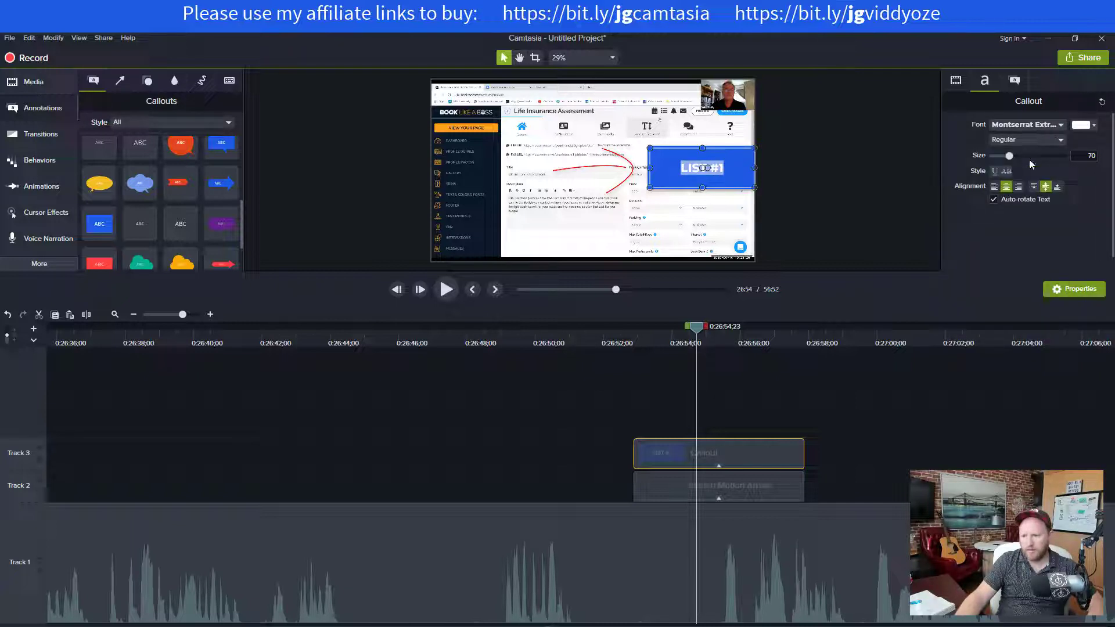
{"action": "left_click_drag", "start_coordinate": [1011, 156], "coordinate": [1022, 157]}
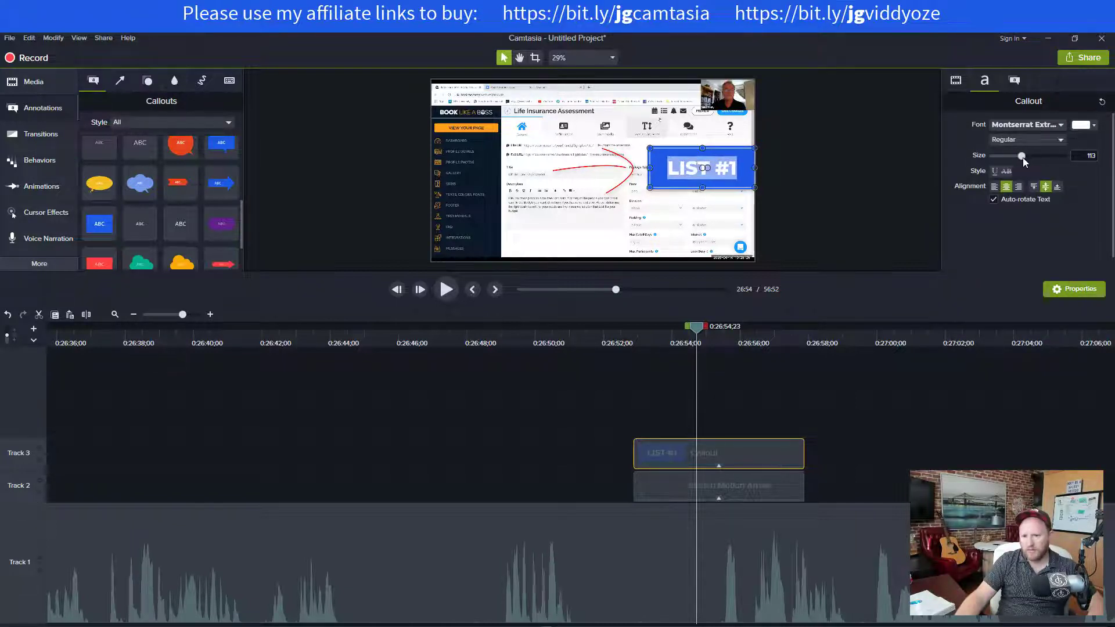
Change the callout's fill colour from blue to red
{"action": "left_click", "coordinate": [1018, 86]}
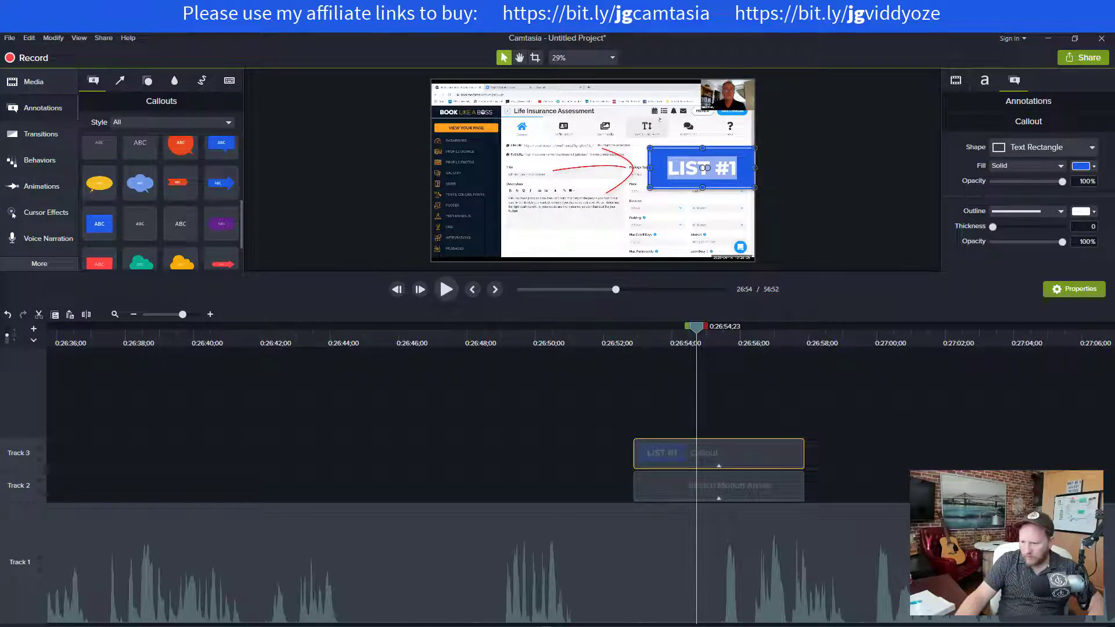
{"action": "left_click", "coordinate": [1081, 166]}
{"action": "left_click", "coordinate": [792, 162]}
{"action": "left_click", "coordinate": [728, 180]}
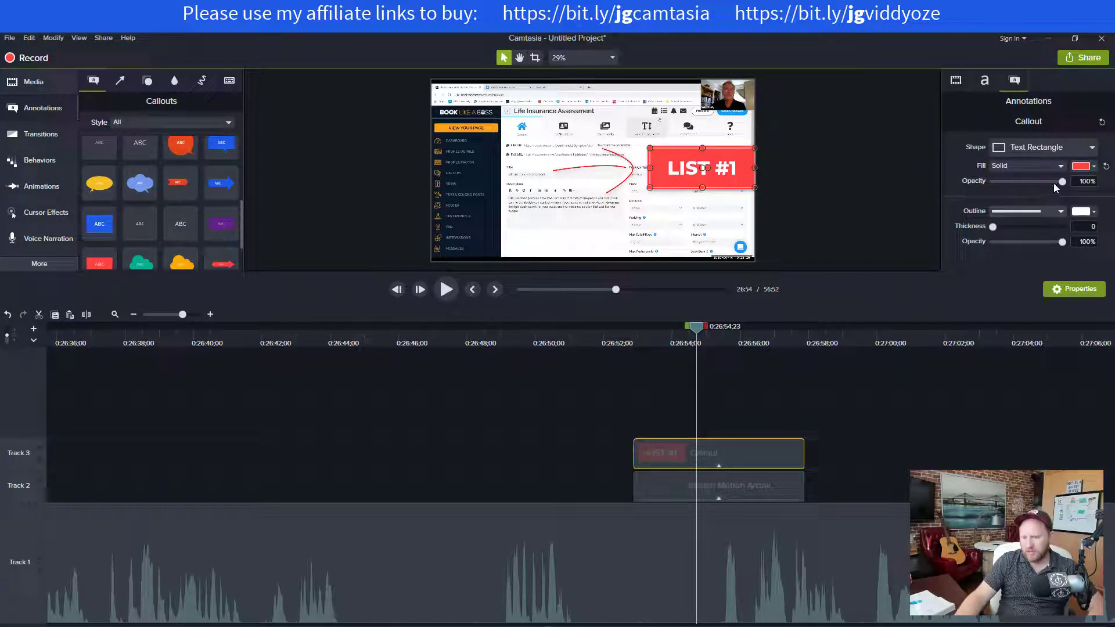
{"action": "left_click", "coordinate": [986, 81]}
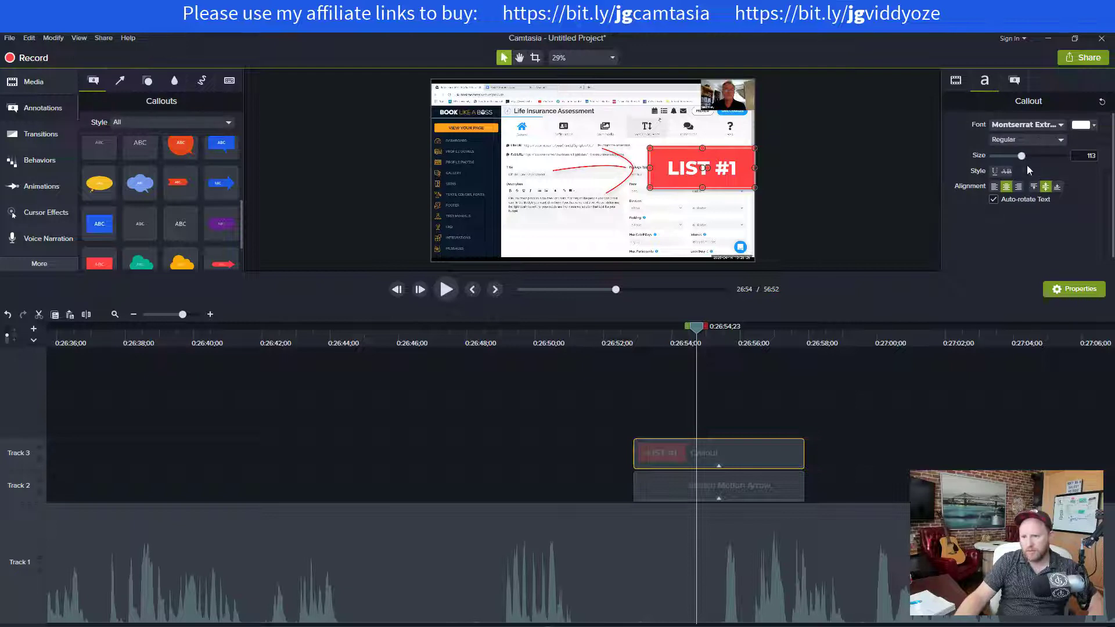
{"action": "left_click", "coordinate": [915, 175]}
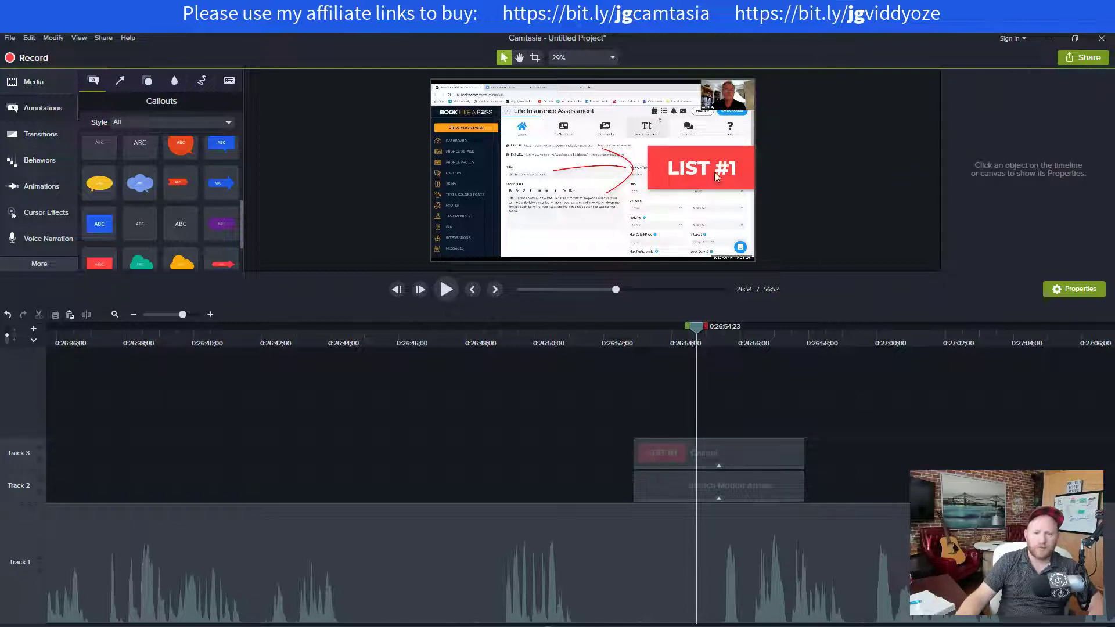
Shift the callout clip to start at about 0:26:56 and scrub to check the timing
{"action": "left_click_drag", "start_coordinate": [661, 457], "coordinate": [807, 446]}
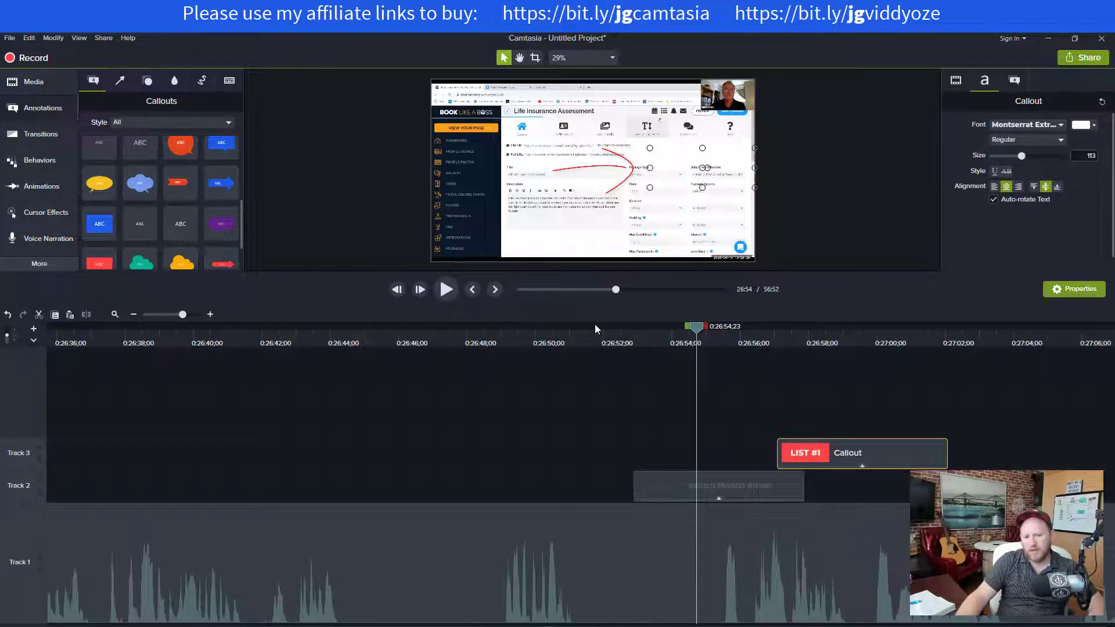
{"action": "left_click", "coordinate": [596, 339]}
{"action": "mouse_move", "coordinate": [612, 334]}
{"action": "left_mouse_down"}
{"action": "mouse_move", "coordinate": [707, 355]}
{"action": "mouse_move", "coordinate": [802, 354]}
{"action": "left_mouse_up"}
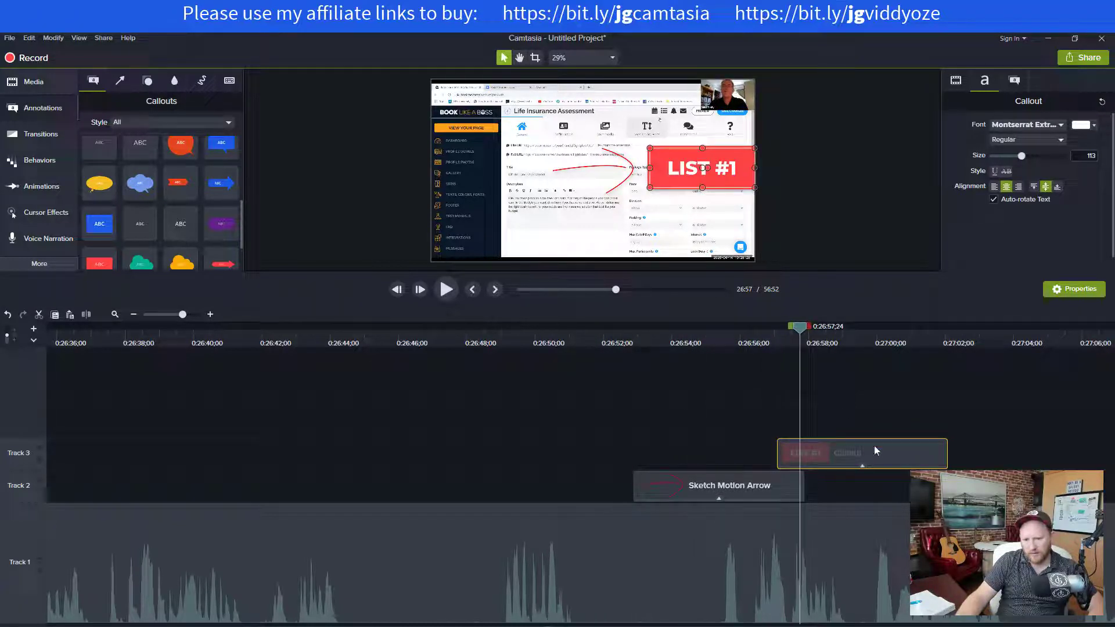
Add a Fade transition to the callout clip on Track 3
{"action": "left_click", "coordinate": [52, 134]}
{"action": "scroll", "coordinate": [143, 175], "scroll_direction": "up", "scroll_amount": 2}
{"action": "left_click_drag", "start_coordinate": [106, 147], "coordinate": [859, 460]}
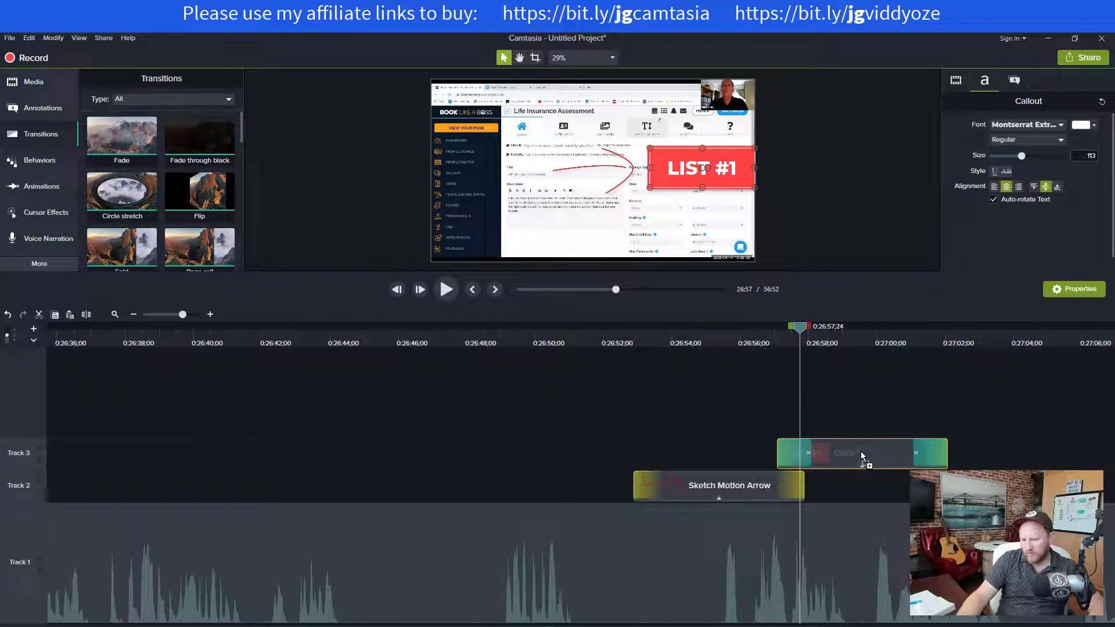
{"action": "left_click_drag", "start_coordinate": [748, 334], "coordinate": [947, 338]}
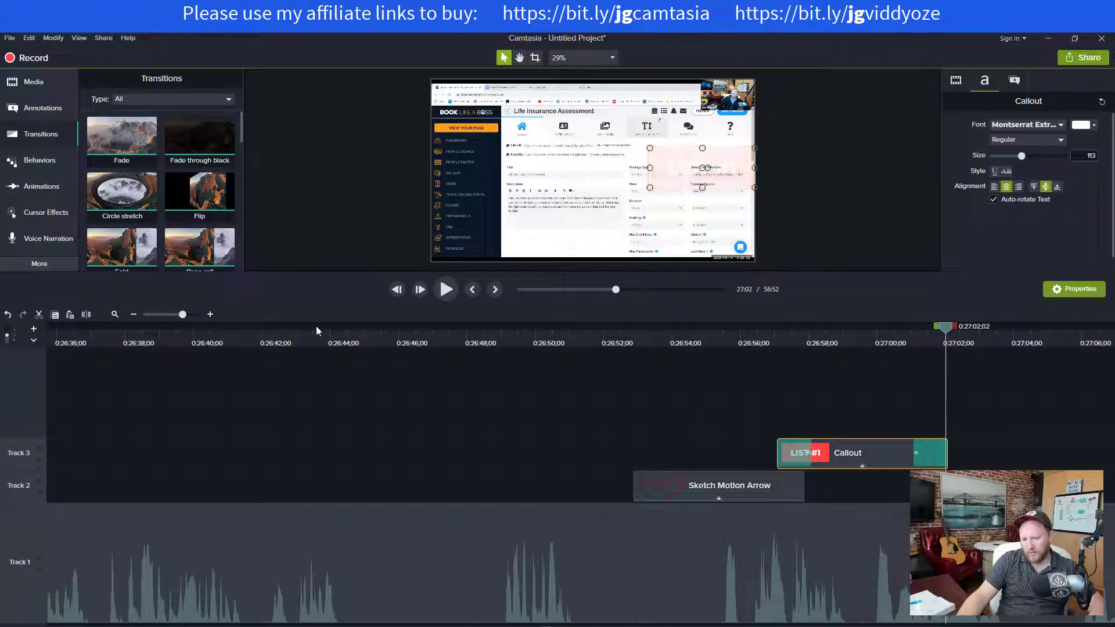
Apply a Glow transition to the callout clip and preview it fading in
{"action": "scroll", "coordinate": [186, 207], "scroll_direction": "down", "scroll_amount": 3}
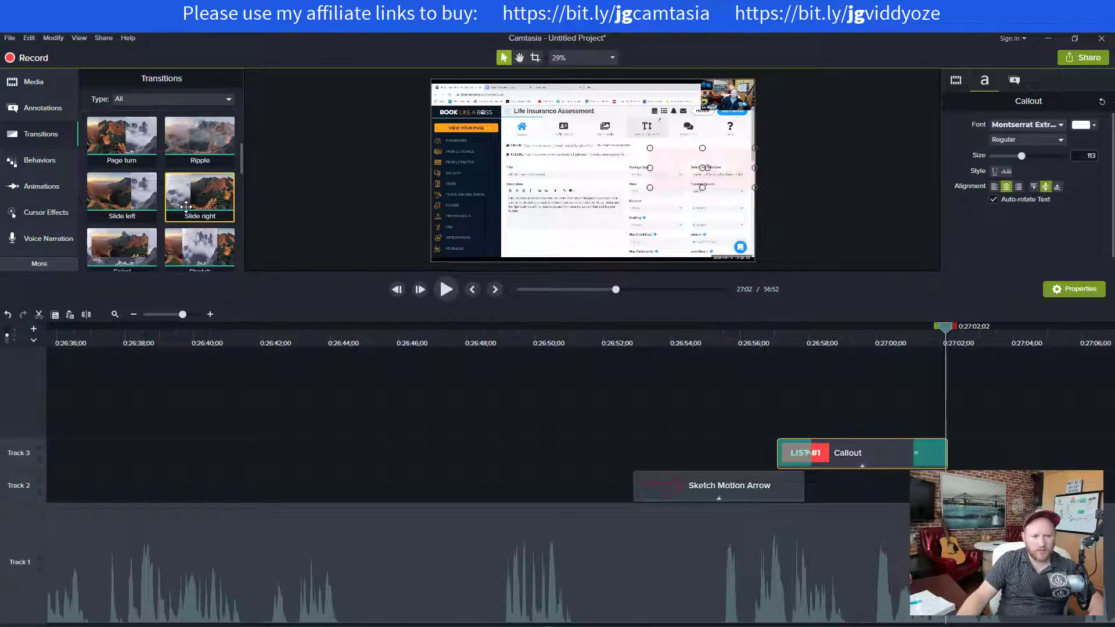
{"action": "scroll", "coordinate": [116, 203], "scroll_direction": "down", "scroll_amount": 3}
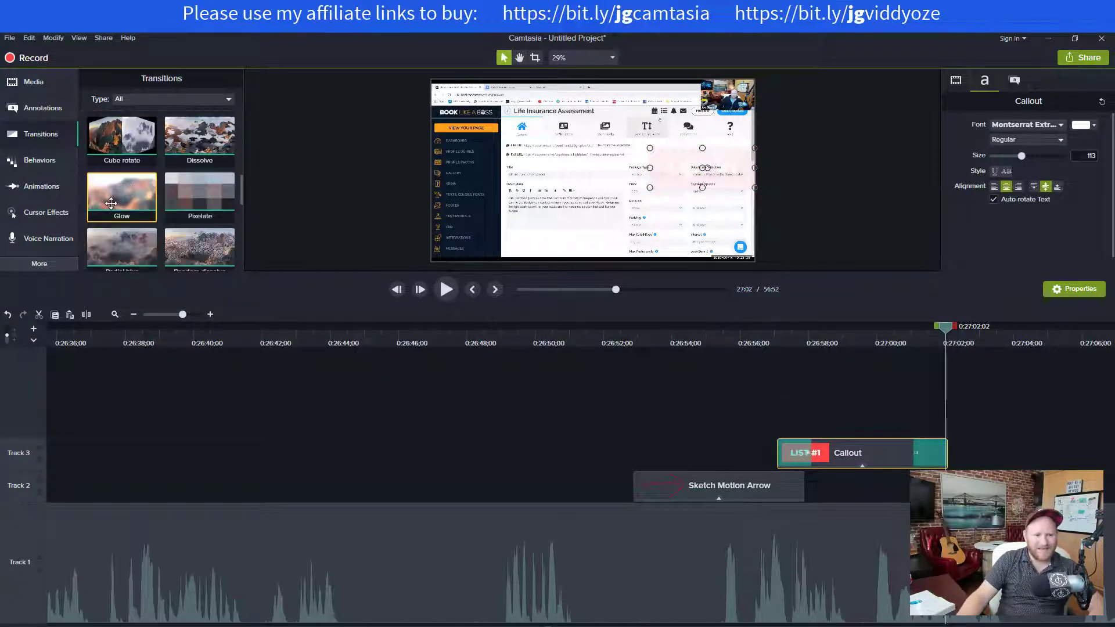
{"action": "mouse_move", "coordinate": [151, 211]}
{"action": "left_mouse_down"}
{"action": "mouse_move", "coordinate": [797, 401]}
{"action": "mouse_move", "coordinate": [852, 456]}
{"action": "left_mouse_up"}
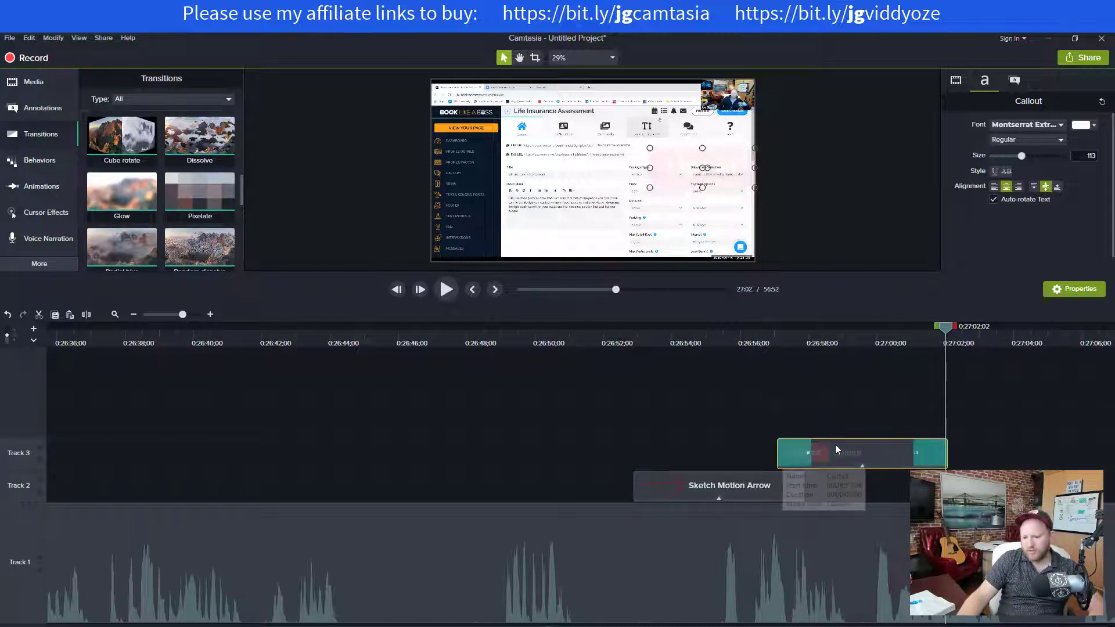
{"action": "left_click", "coordinate": [760, 343]}
{"action": "left_click_drag", "start_coordinate": [759, 330], "coordinate": [964, 343]}
Split the Track 1 recording at 0:26:52 and put a Glow transition on the cut
{"action": "left_click", "coordinate": [598, 514]}
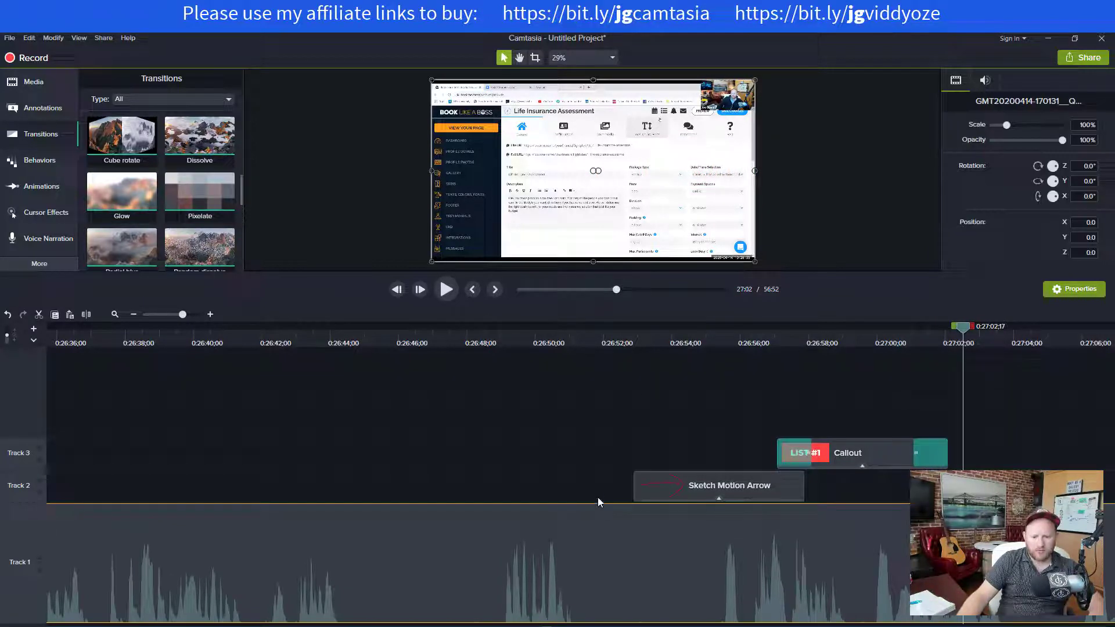
{"action": "left_click", "coordinate": [607, 338]}
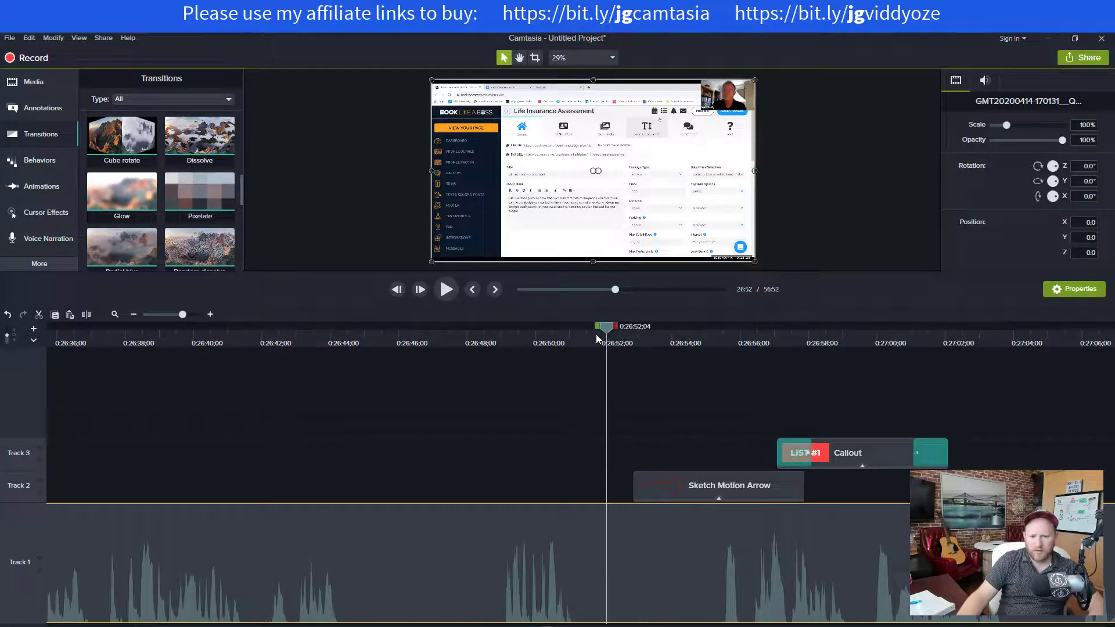
{"action": "key", "text": "s"}
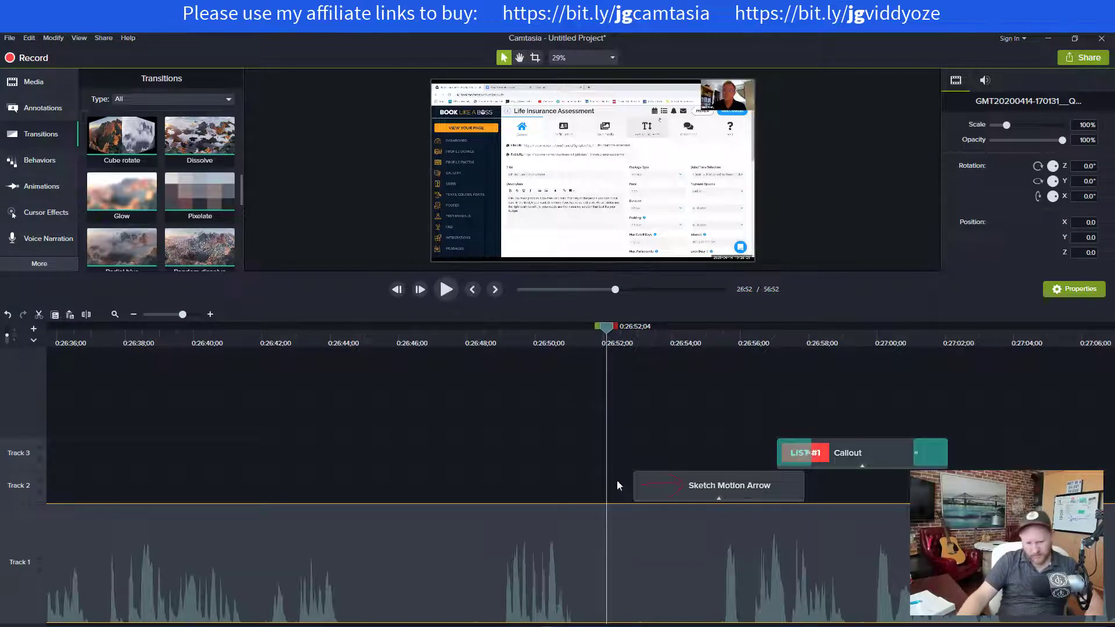
{"action": "left_click_drag", "start_coordinate": [149, 209], "coordinate": [608, 584]}
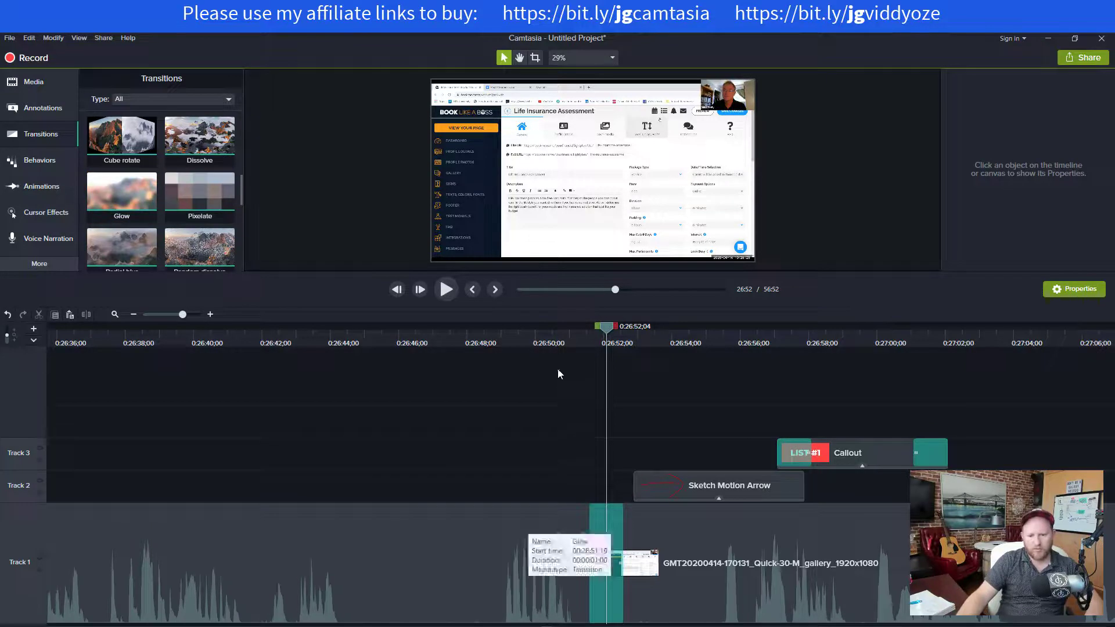
{"action": "left_click", "coordinate": [570, 341]}
{"action": "left_click_drag", "start_coordinate": [570, 330], "coordinate": [648, 349]}
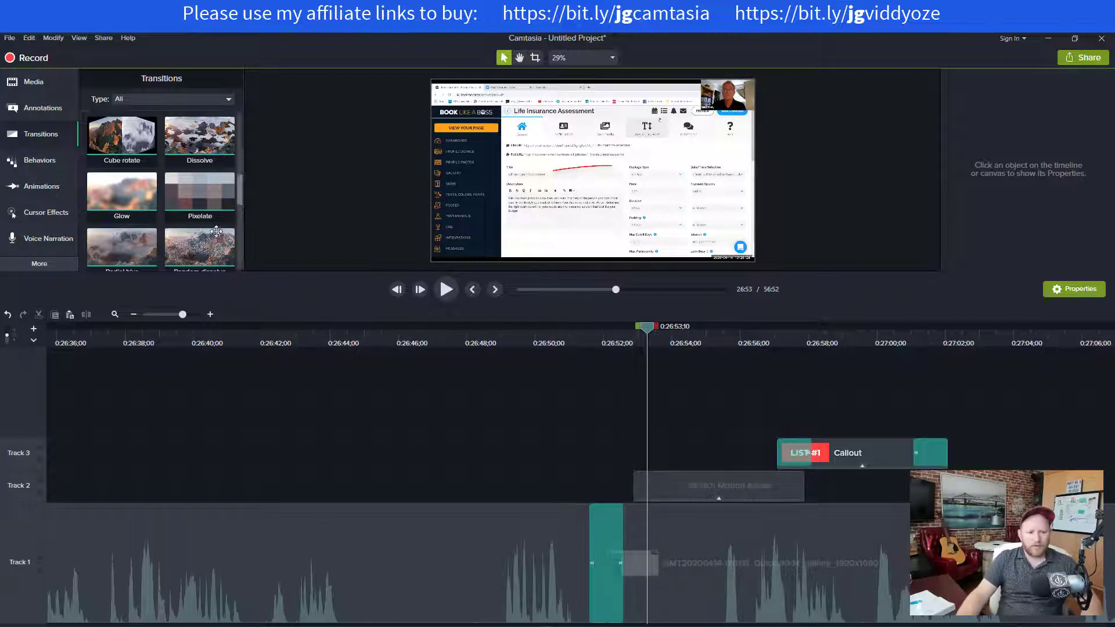
Replace the cut's transition with Pixelate and preview it
{"action": "left_click_drag", "start_coordinate": [200, 191], "coordinate": [599, 546]}
{"action": "left_click", "coordinate": [574, 342]}
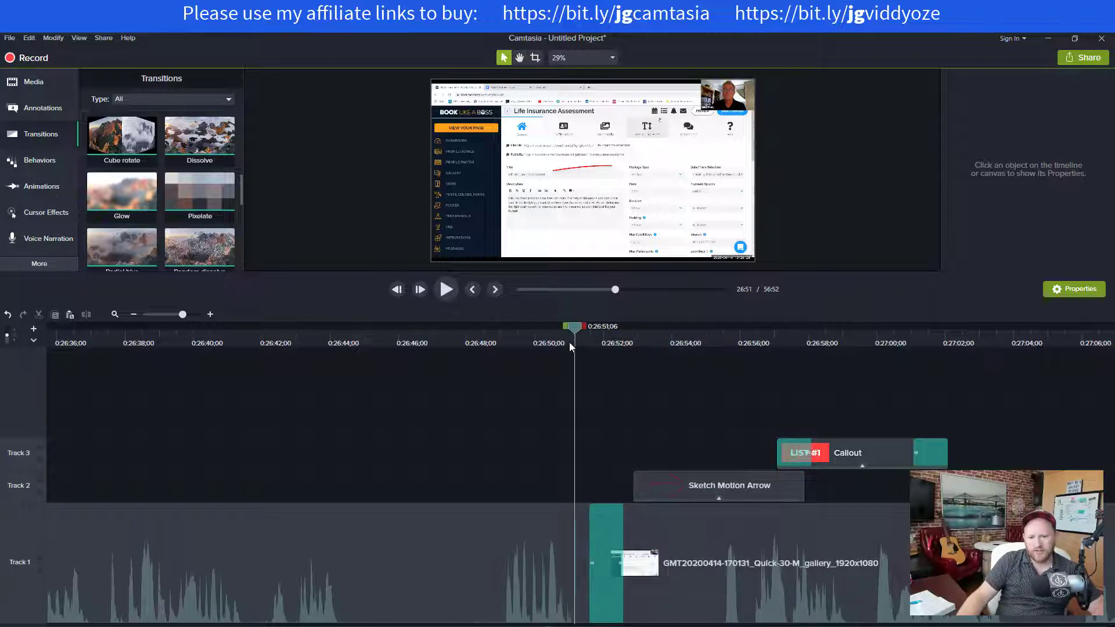
{"action": "left_click_drag", "start_coordinate": [580, 329], "coordinate": [647, 328]}
{"action": "scroll", "coordinate": [176, 174], "scroll_direction": "up", "scroll_amount": 2}
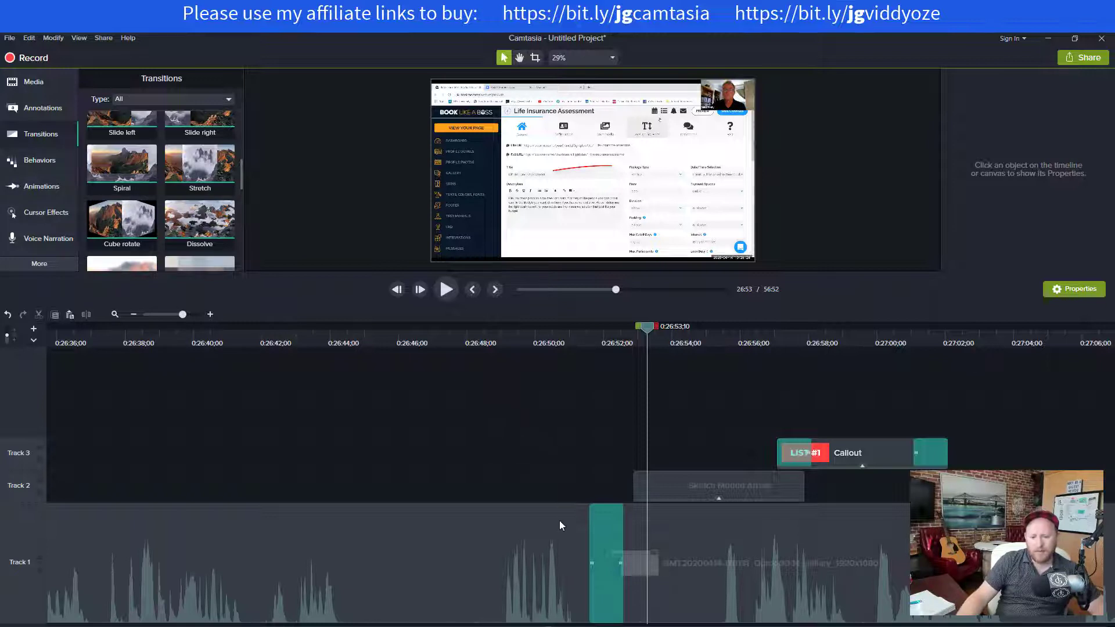
{"action": "scroll", "coordinate": [546, 446], "scroll_direction": "down", "scroll_amount": 2}
{"action": "scroll", "coordinate": [555, 499], "scroll_direction": "down", "scroll_amount": 3}
Delete the recording before the cut and the small leftover clip at the start
{"action": "left_click", "coordinate": [560, 556]}
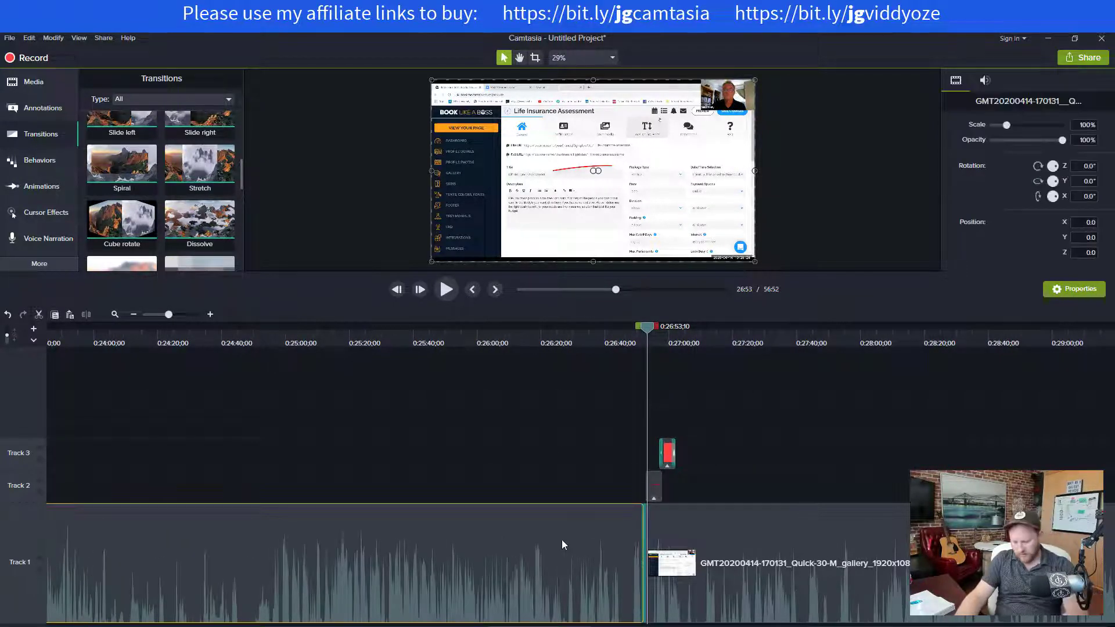
{"action": "key", "text": "Delete"}
{"action": "left_click", "coordinate": [644, 553]}
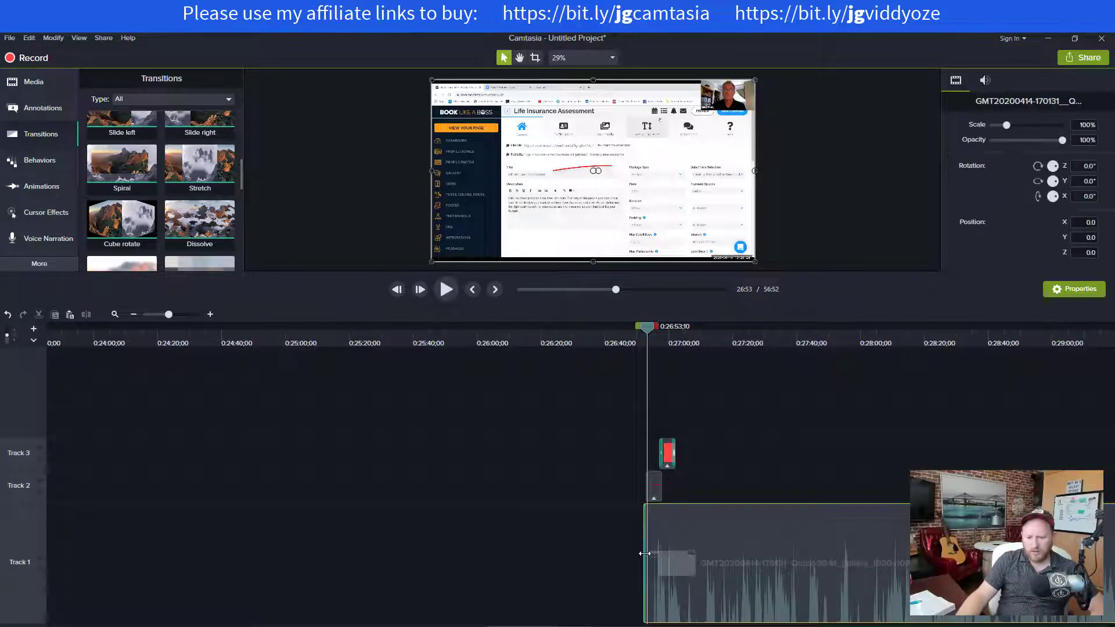
{"action": "scroll", "coordinate": [551, 494], "scroll_direction": "down", "scroll_amount": 2}
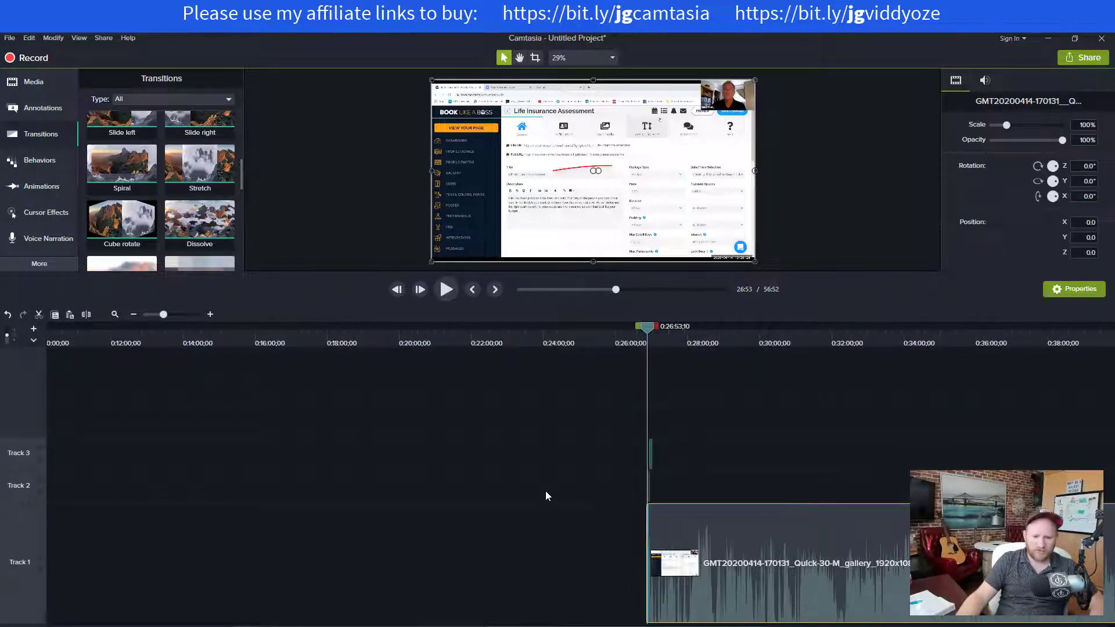
{"action": "scroll", "coordinate": [546, 492], "scroll_direction": "down", "scroll_amount": 3}
{"action": "left_click", "coordinate": [111, 540]}
{"action": "key", "text": "Delete"}
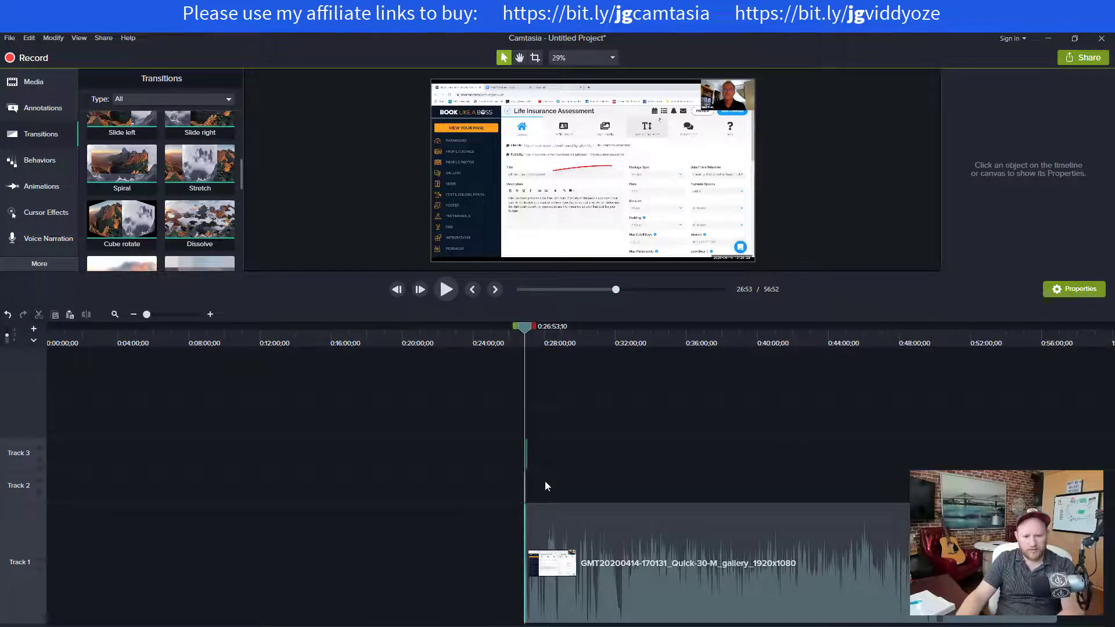
Split the recording at 27:45, discard the rest, and select all remaining clips
{"action": "left_click", "coordinate": [539, 344]}
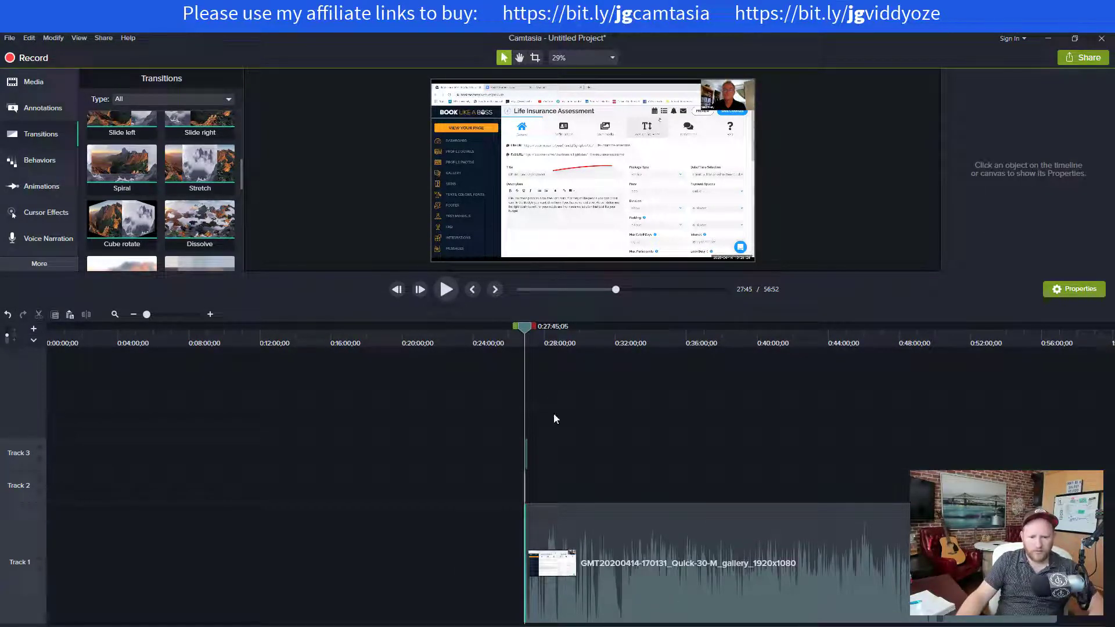
{"action": "left_click", "coordinate": [560, 530]}
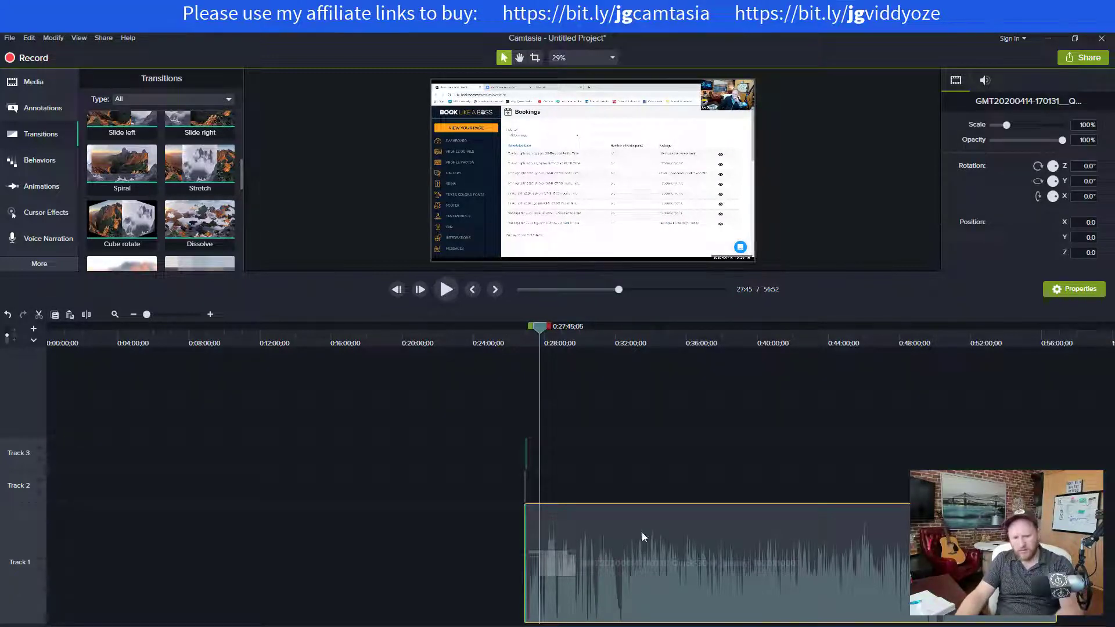
{"action": "key", "text": "s"}
{"action": "left_click", "coordinate": [674, 552]}
{"action": "key", "text": "Delete"}
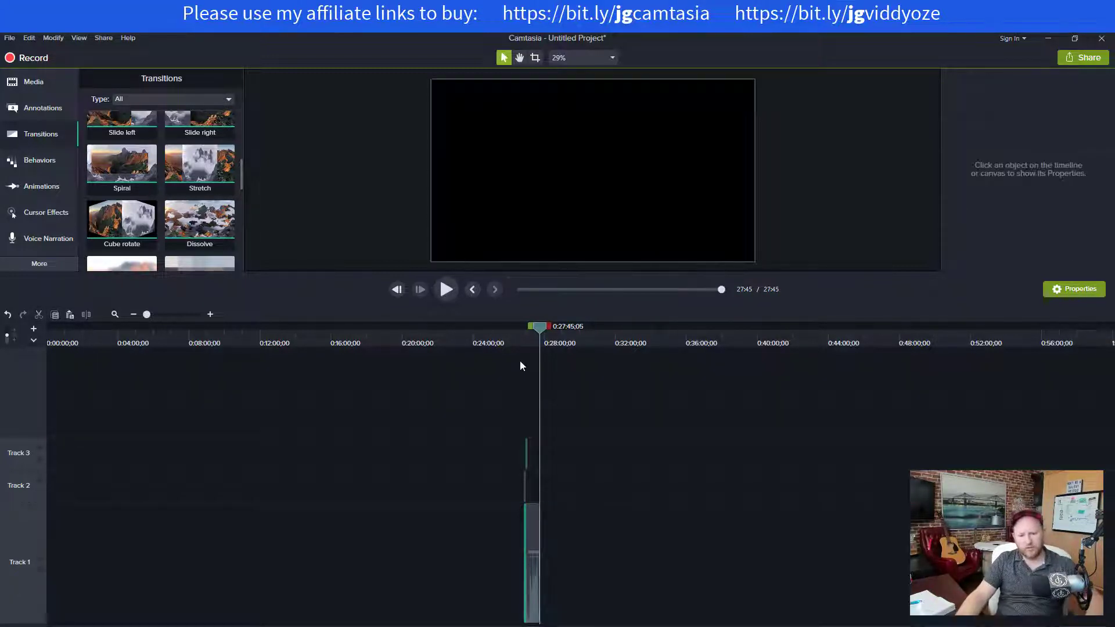
{"action": "left_click", "coordinate": [514, 345]}
{"action": "left_click_drag", "start_coordinate": [499, 392], "coordinate": [29, 564]}
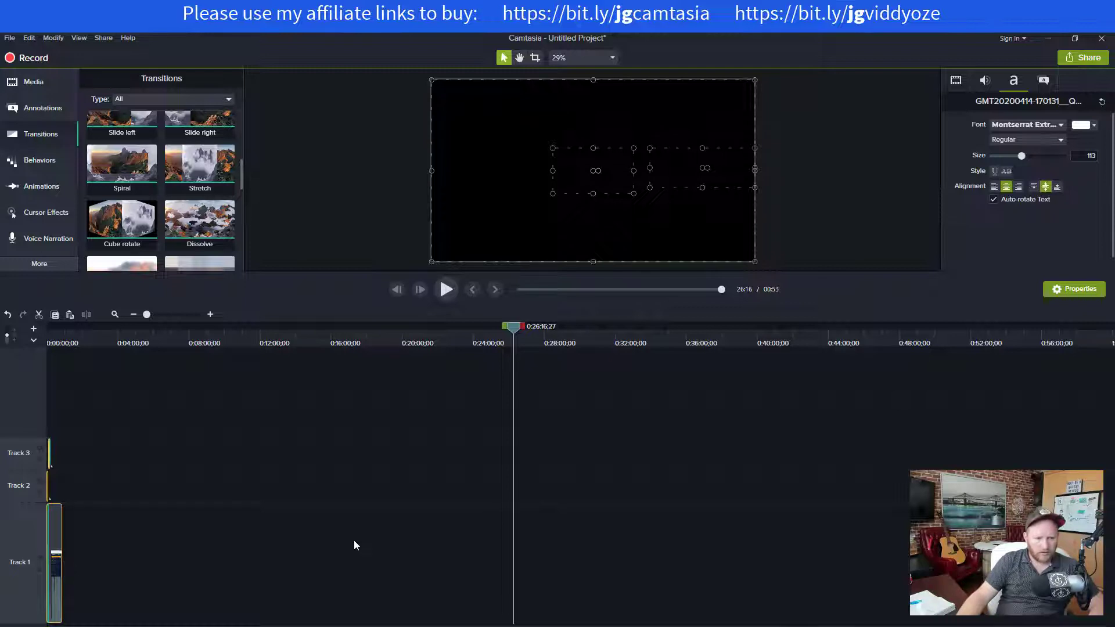
{"action": "scroll", "coordinate": [87, 399], "scroll_direction": "up", "scroll_amount": 5}
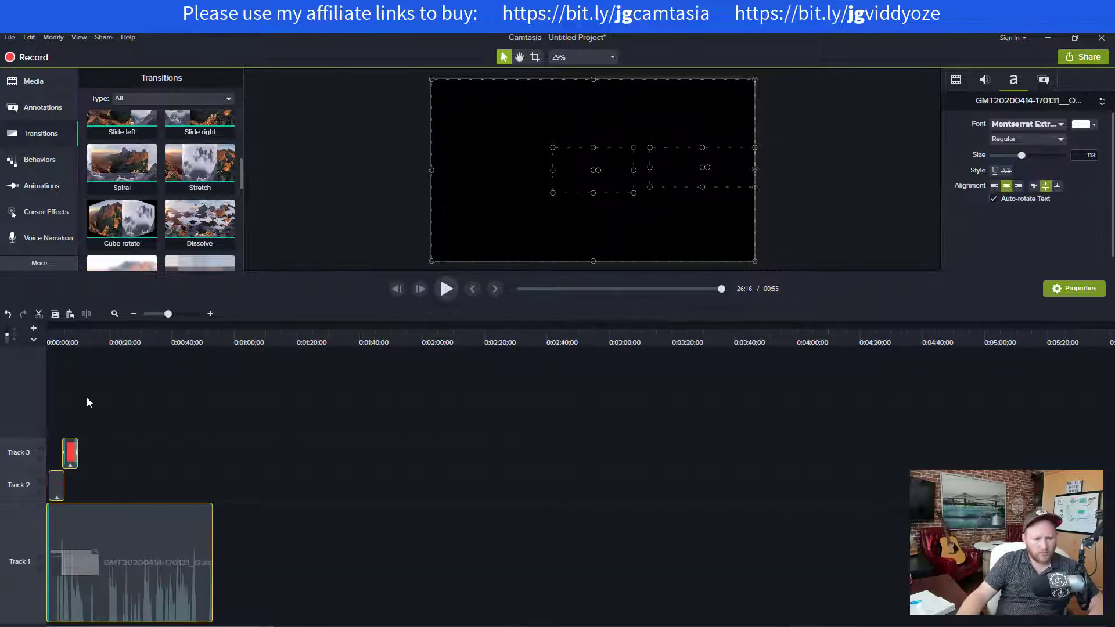
Split the Track 1 recording at 0:20, delete the rest, and return the playhead to 0
{"action": "left_click", "coordinate": [75, 342]}
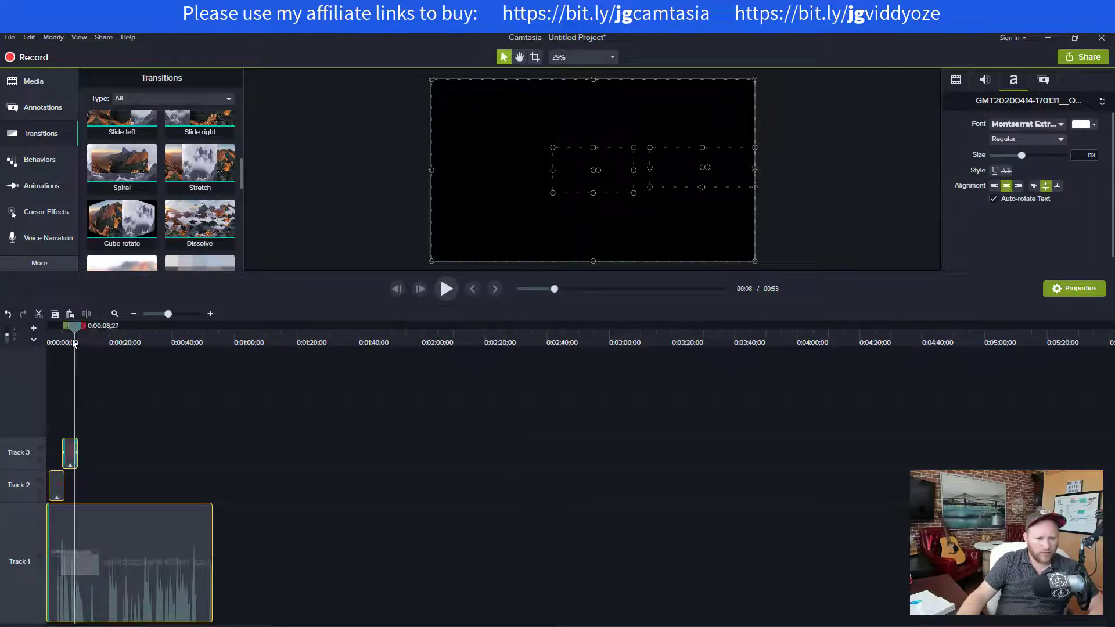
{"action": "left_click", "coordinate": [124, 559]}
{"action": "left_click", "coordinate": [112, 344]}
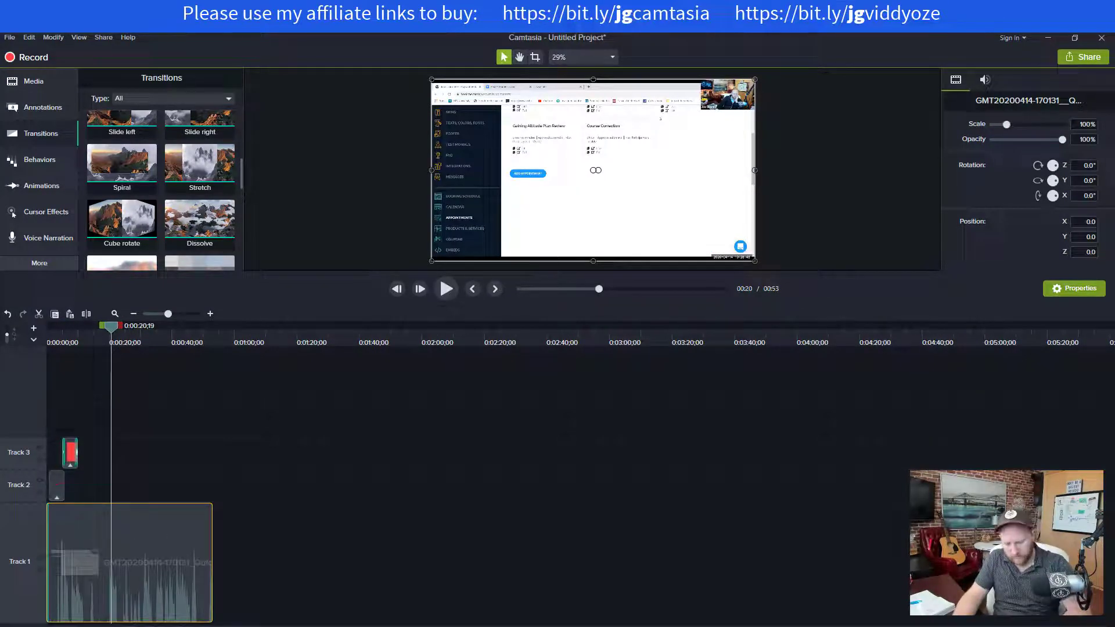
{"action": "left_click", "coordinate": [337, 503]}
{"action": "left_click", "coordinate": [162, 535]}
{"action": "key", "text": "s"}
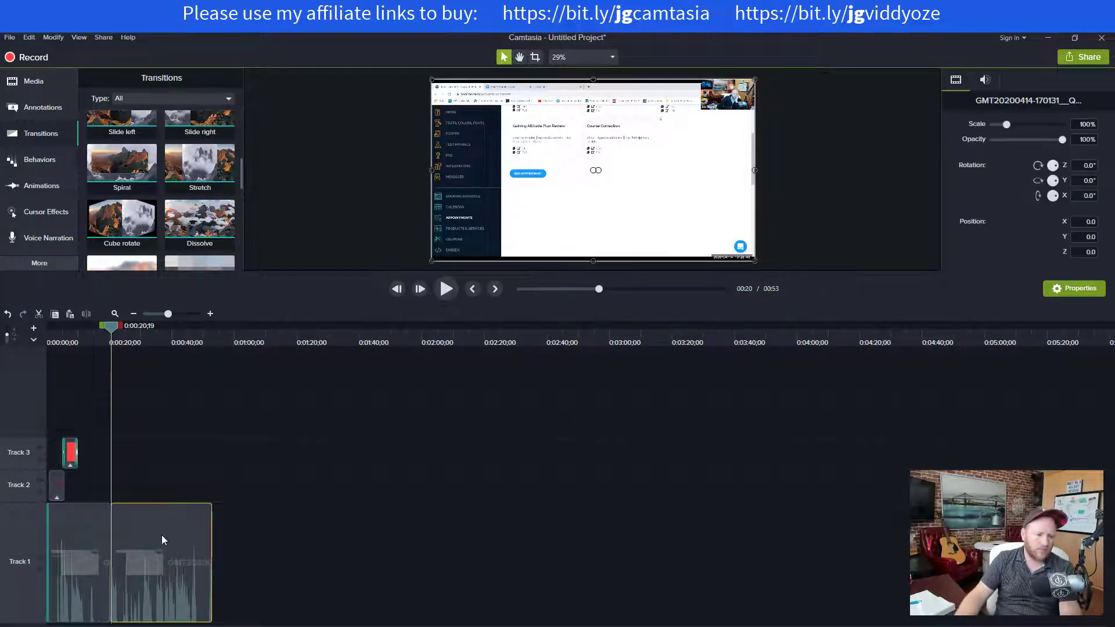
{"action": "key", "text": "Delete"}
{"action": "left_click_drag", "start_coordinate": [113, 328], "coordinate": [15, 337]}
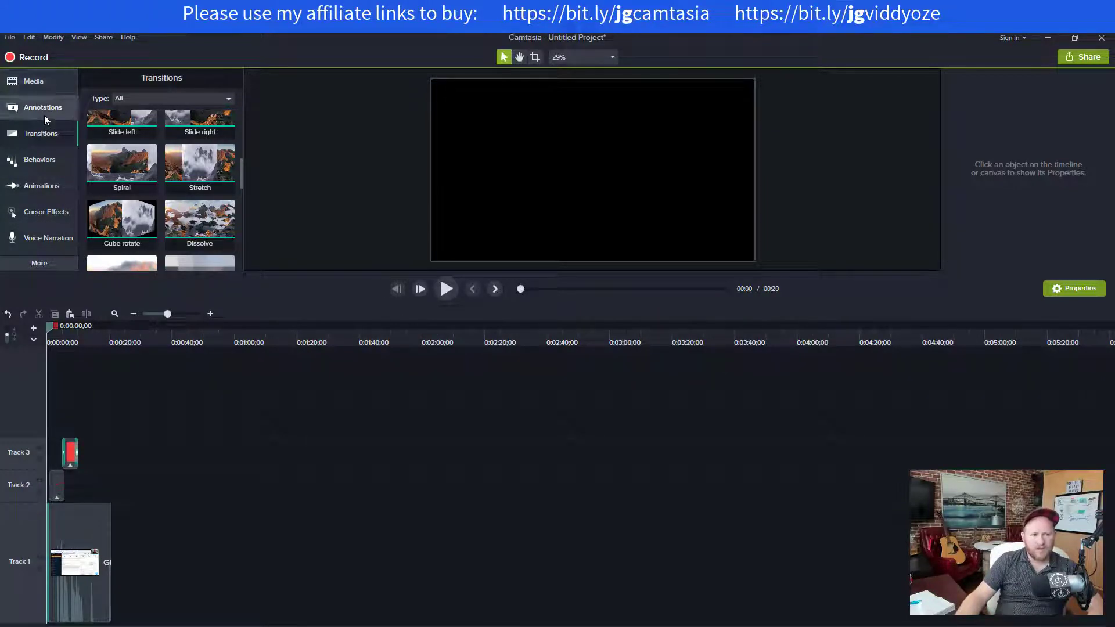
Trim the Track 1 recording again at 0:13, delete the remainder, and bring the Viddyoze page forward
{"action": "left_click", "coordinate": [42, 267]}
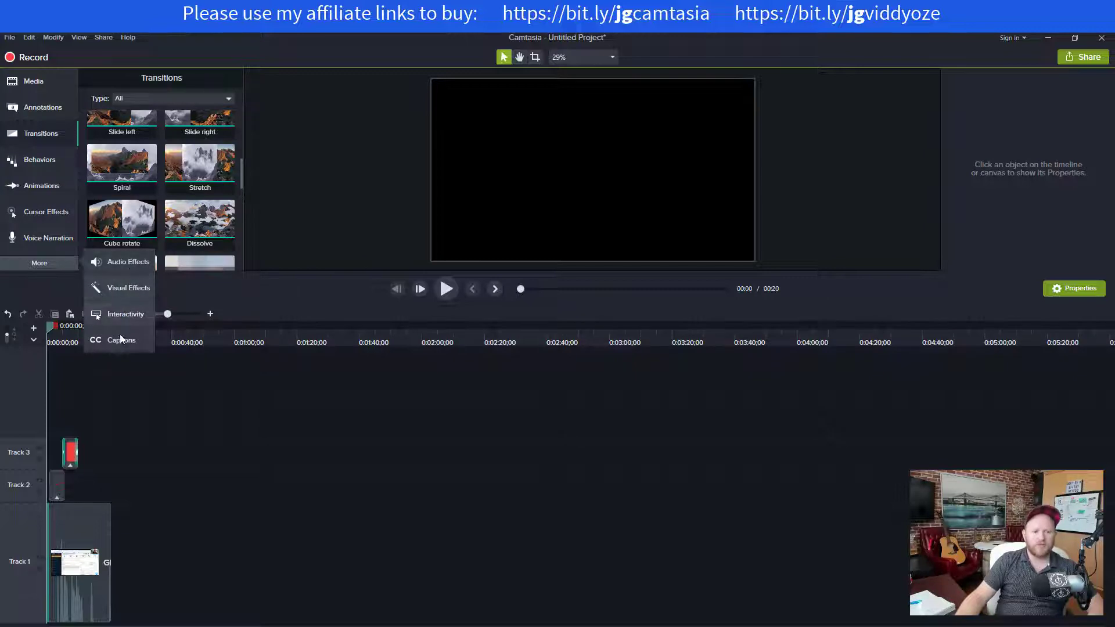
{"action": "left_click", "coordinate": [314, 216]}
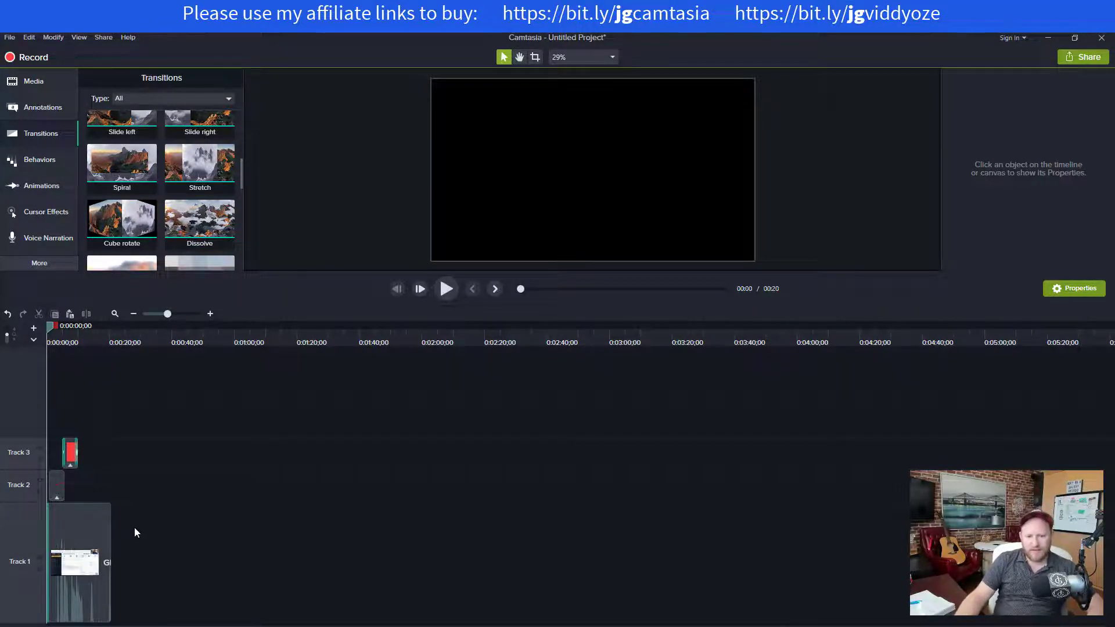
{"action": "left_click_drag", "start_coordinate": [50, 331], "coordinate": [90, 398]}
{"action": "left_click", "coordinate": [100, 588]}
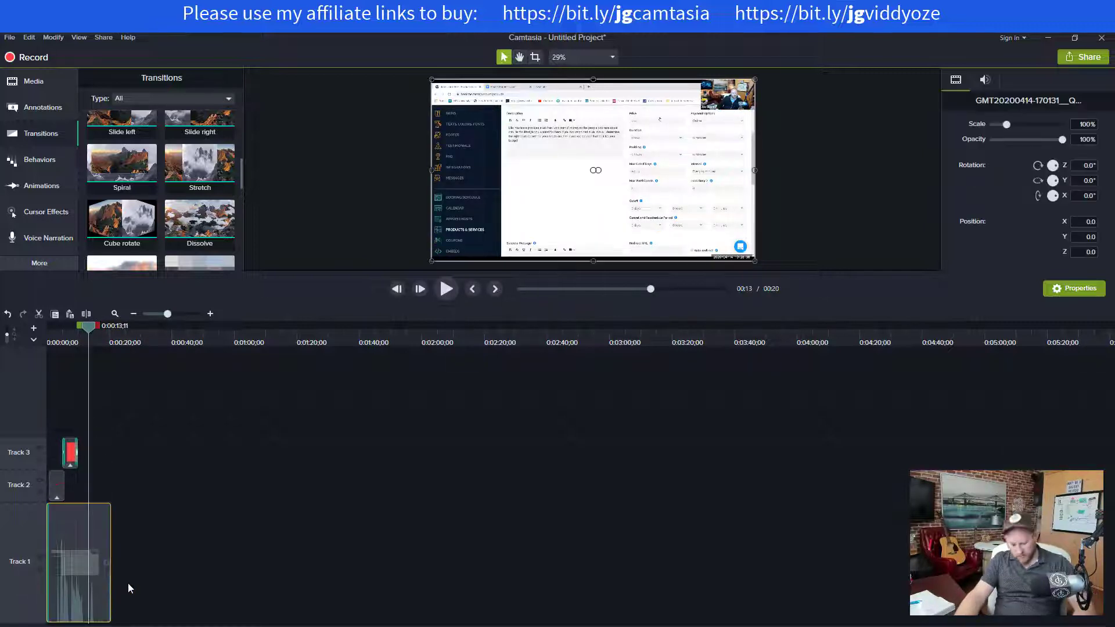
{"action": "key", "text": "s"}
{"action": "left_click", "coordinate": [96, 531]}
{"action": "key", "text": "Delete"}
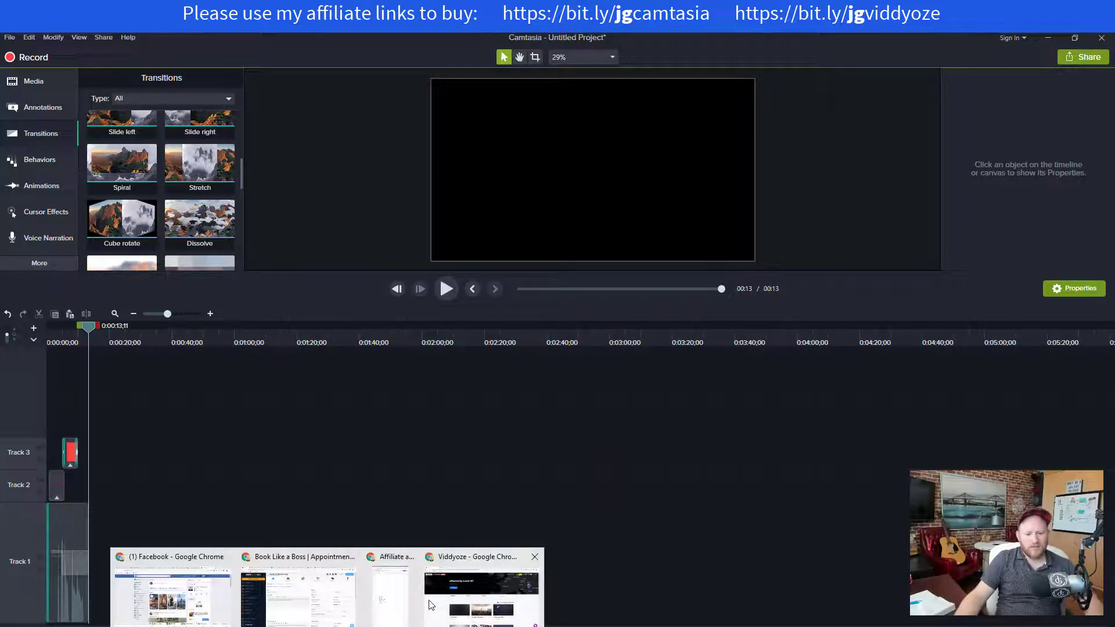
{"action": "left_click", "coordinate": [431, 604]}
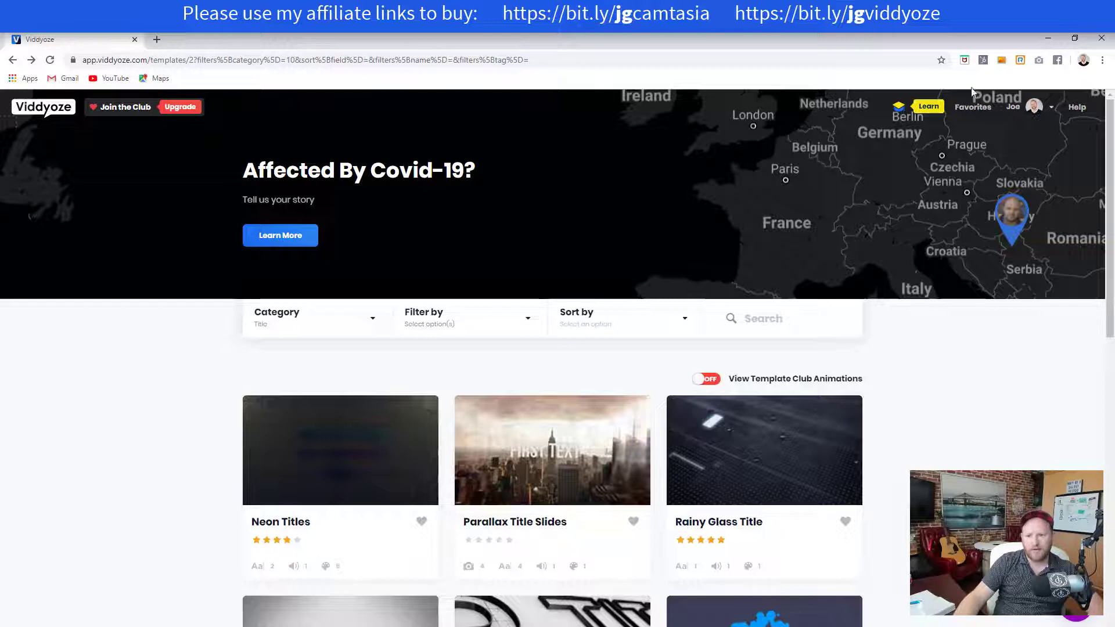
Filter Viddyoze templates to the Intro category and open the App Developer template
{"action": "left_click", "coordinate": [331, 338]}
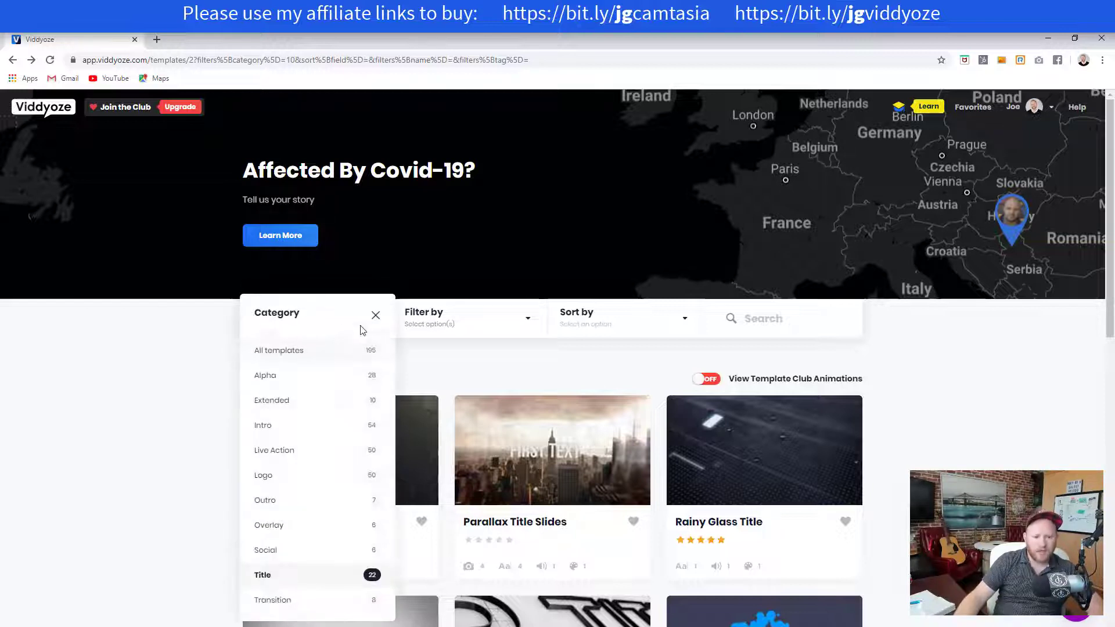
{"action": "left_click", "coordinate": [267, 427]}
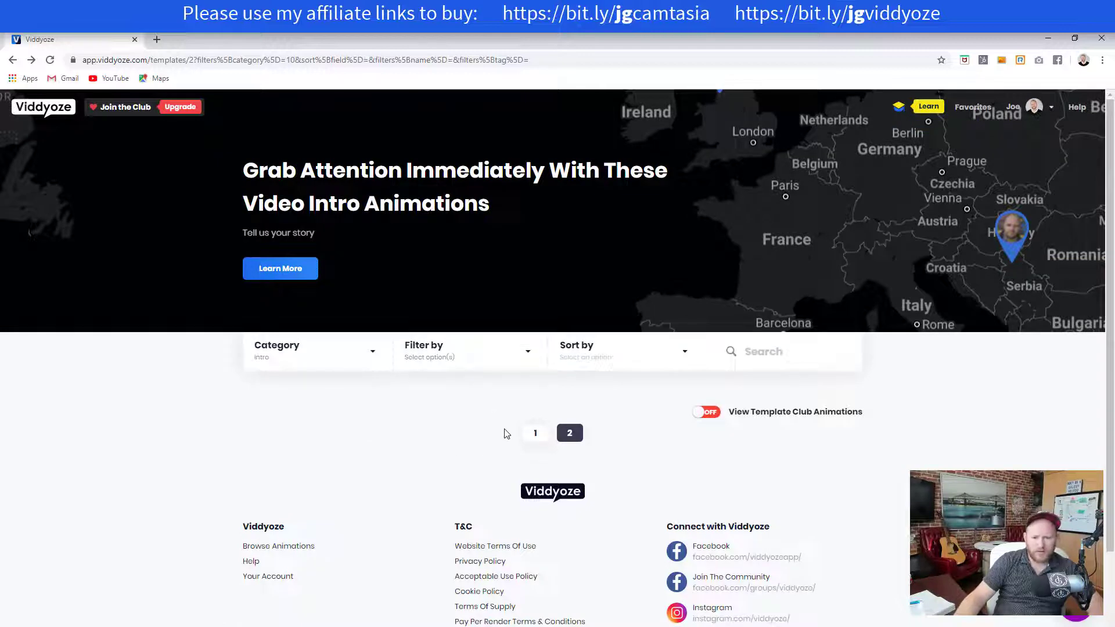
{"action": "scroll", "coordinate": [514, 423], "scroll_direction": "down", "scroll_amount": 5}
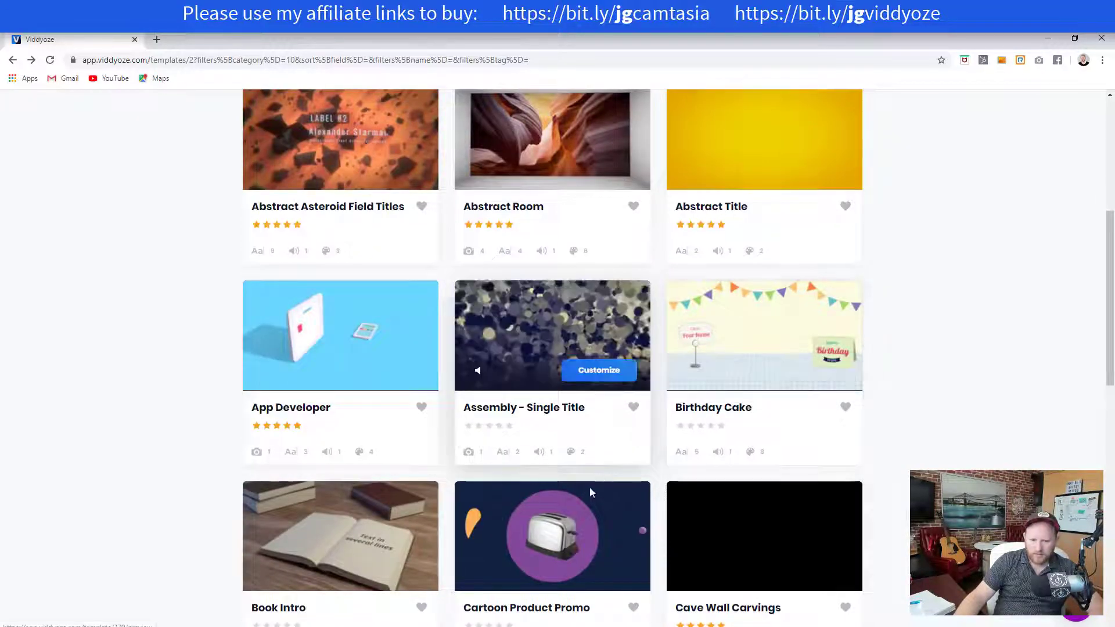
{"action": "scroll", "coordinate": [360, 532], "scroll_direction": "down", "scroll_amount": 2}
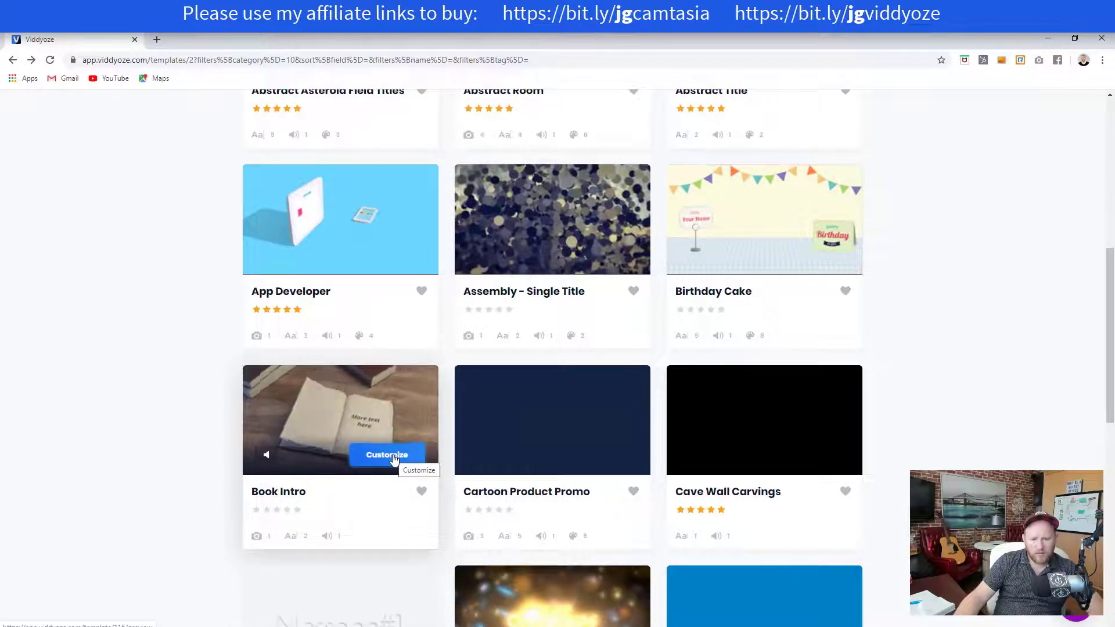
{"action": "left_click", "coordinate": [371, 256]}
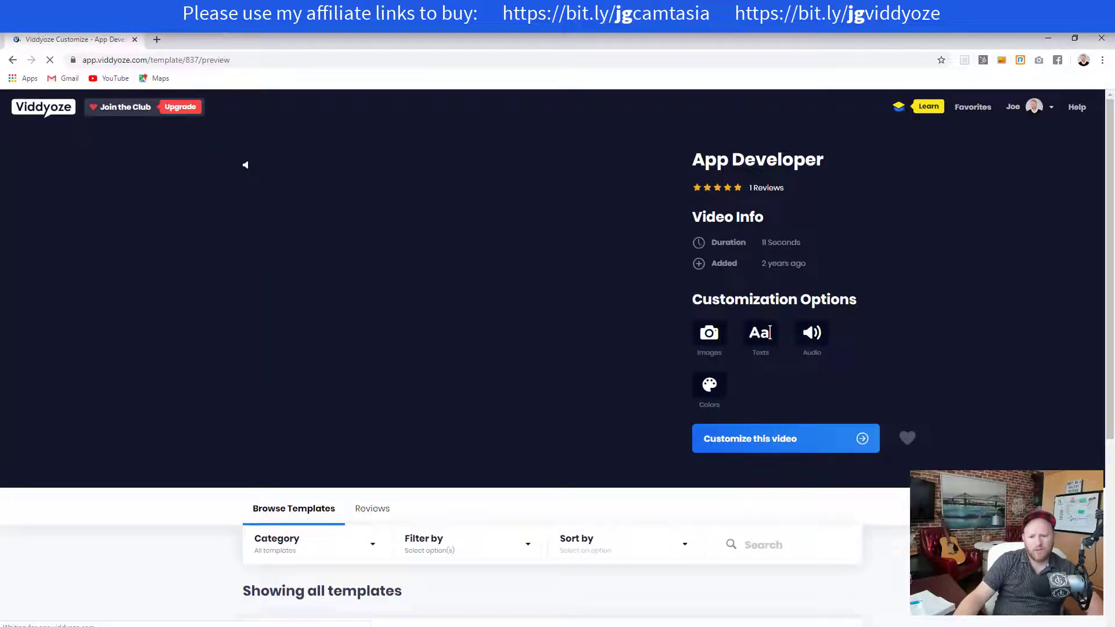
Upload BLAB logo.png as the App Developer template's logo and continue to the Texts step
{"action": "left_click", "coordinate": [766, 445]}
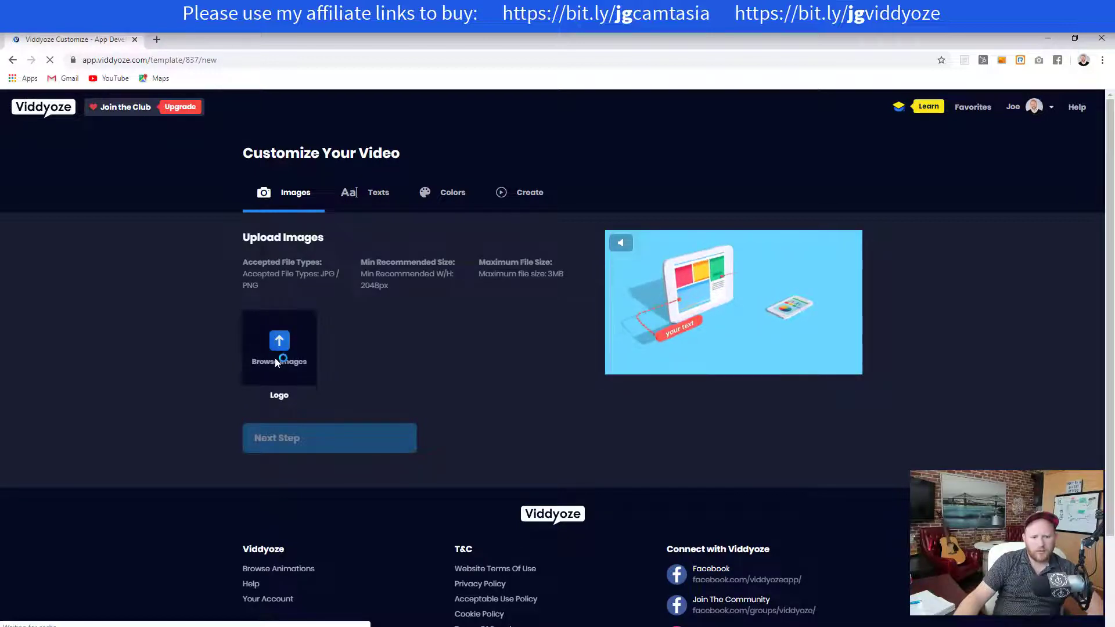
{"action": "left_click", "coordinate": [271, 343]}
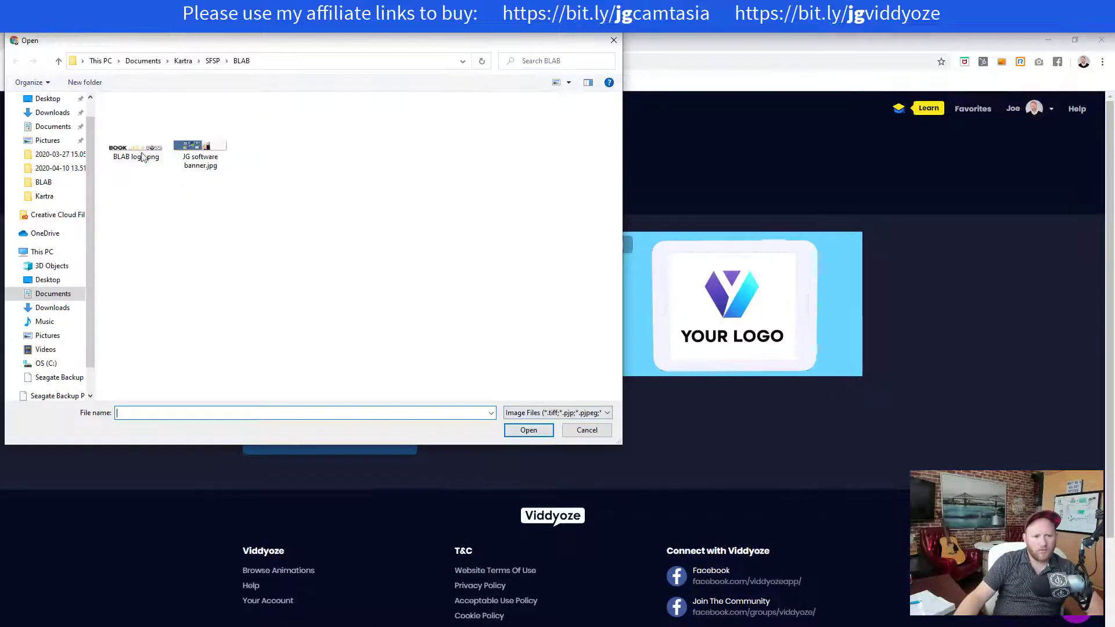
{"action": "left_click", "coordinate": [134, 149]}
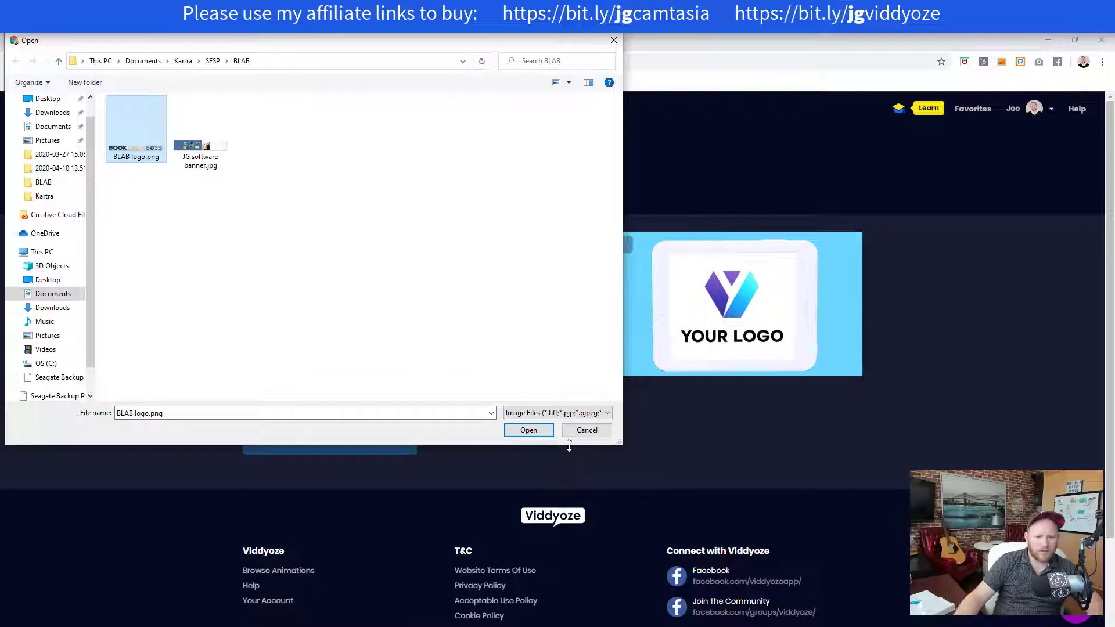
{"action": "left_click", "coordinate": [529, 430]}
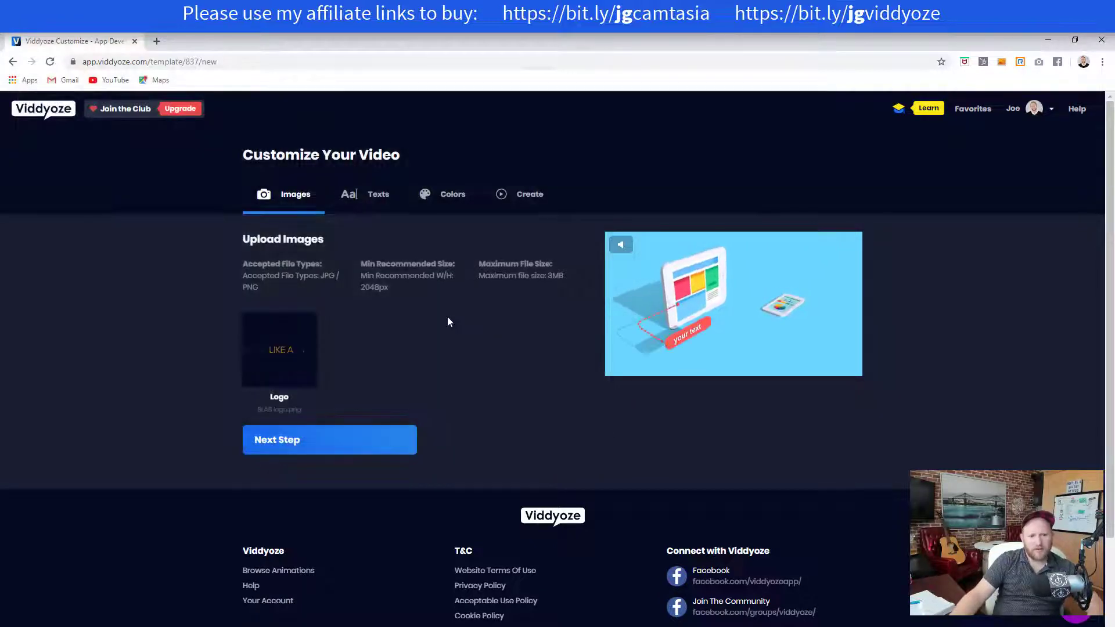
{"action": "left_click", "coordinate": [318, 446]}
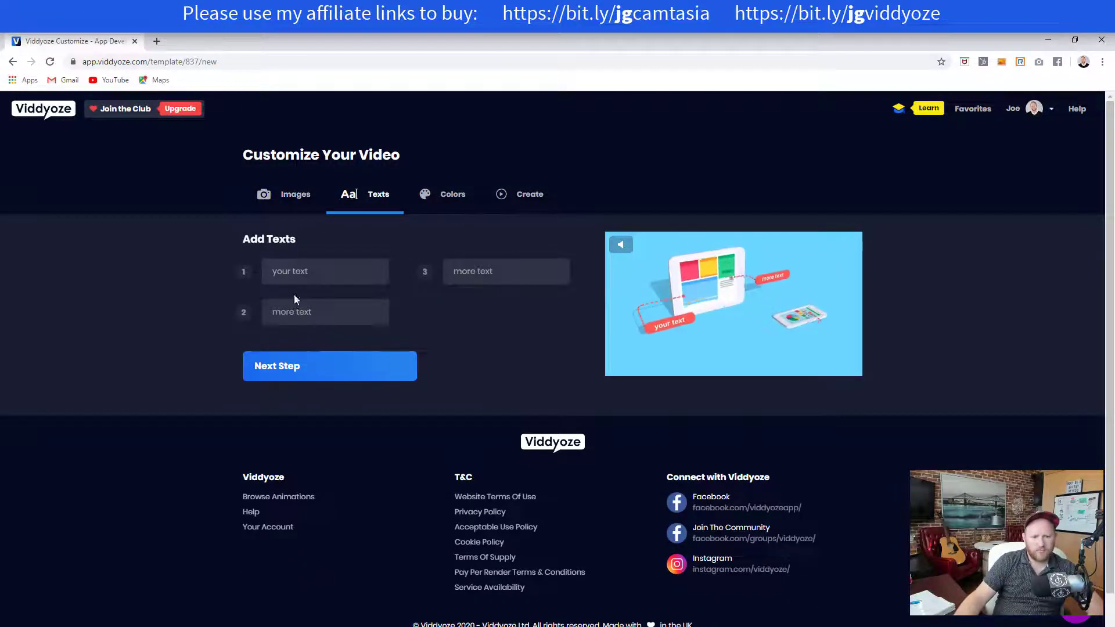
Fill the three texts with 'step 1', 'cool thing' and a short shout-out, then continue to Colors
{"action": "left_click", "coordinate": [300, 273]}
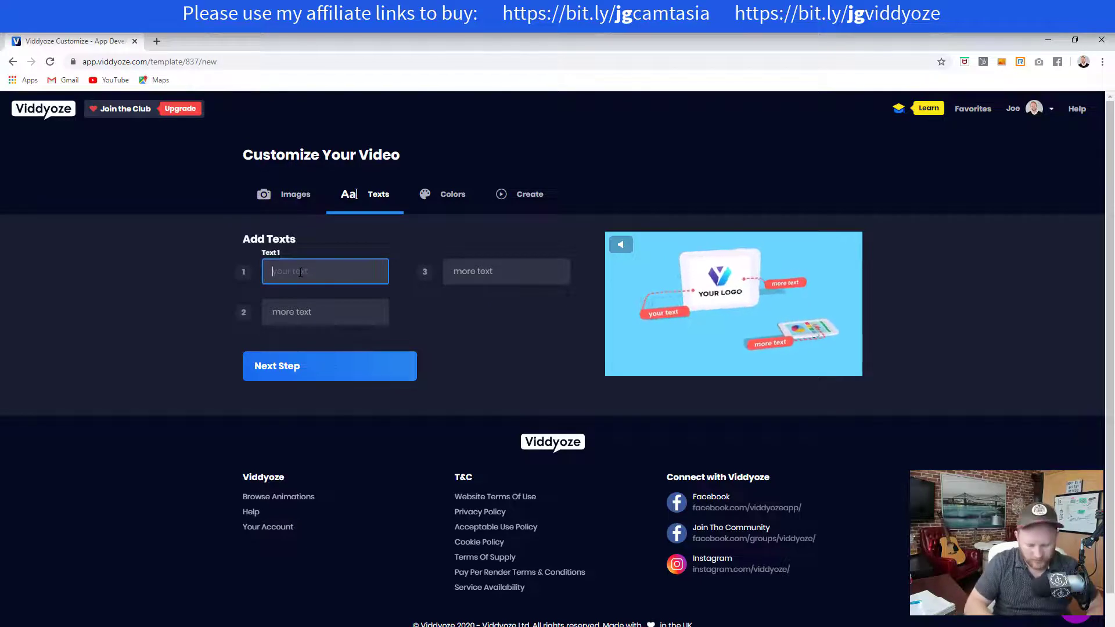
{"action": "type", "text": "step 1"}
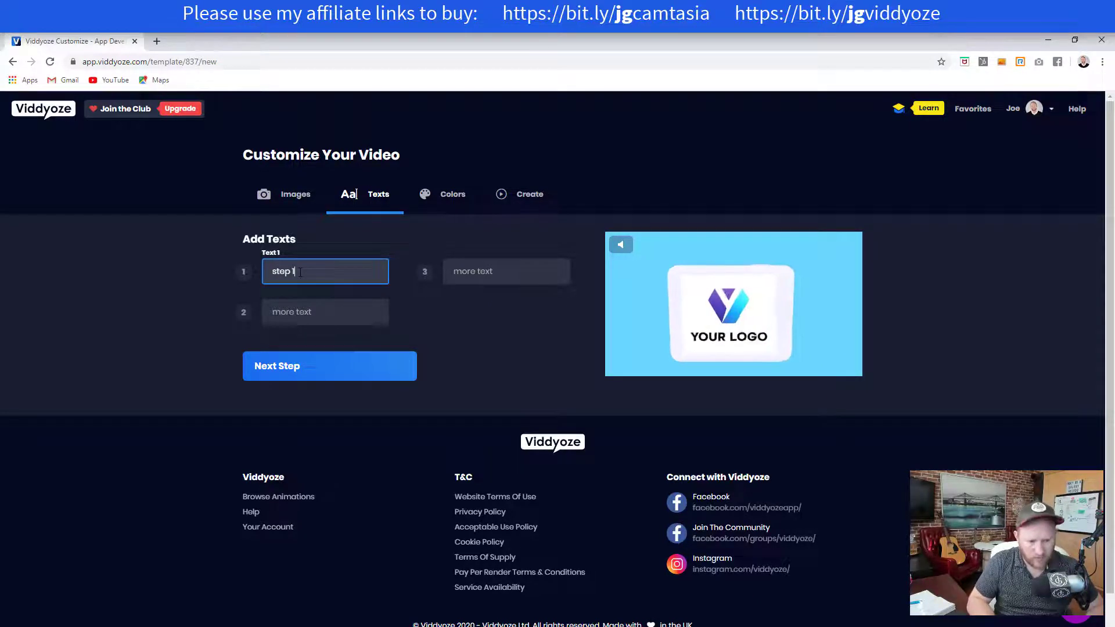
{"action": "key", "text": "Tab"}
{"action": "type", "text": "cool thing"}
{"action": "key", "text": "Tab"}
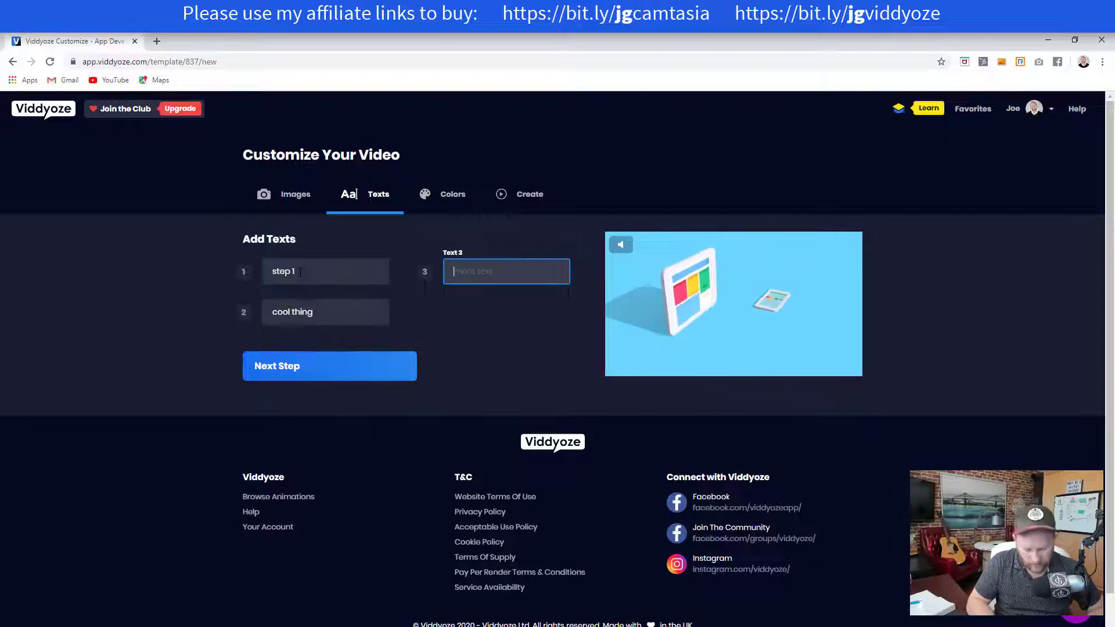
{"action": "type", "text": "Joe Rocks"}
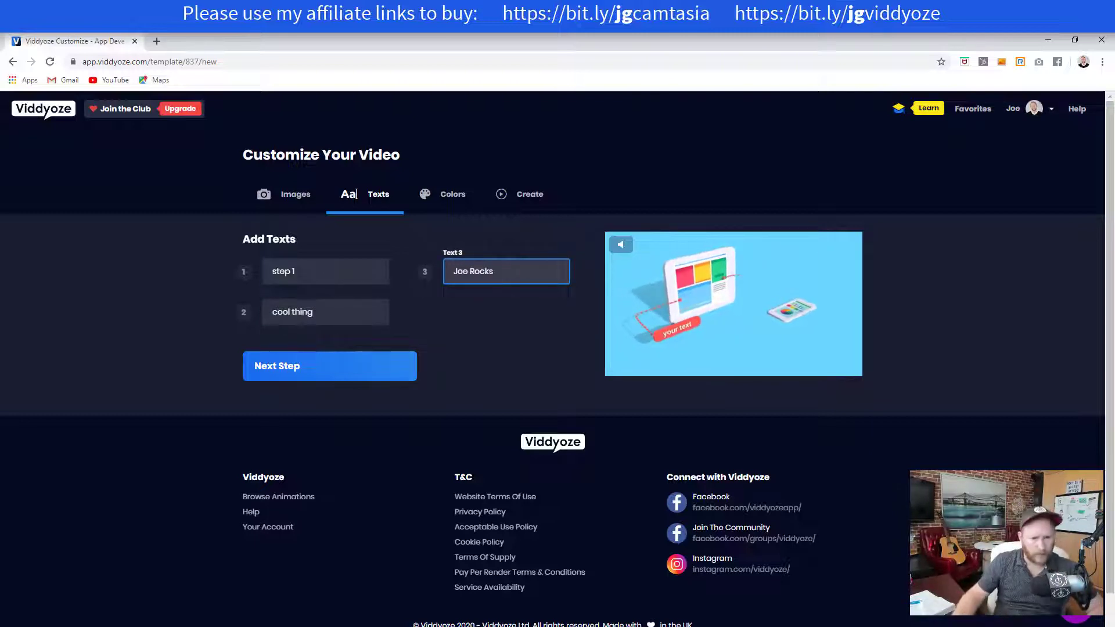
{"action": "left_click", "coordinate": [311, 380]}
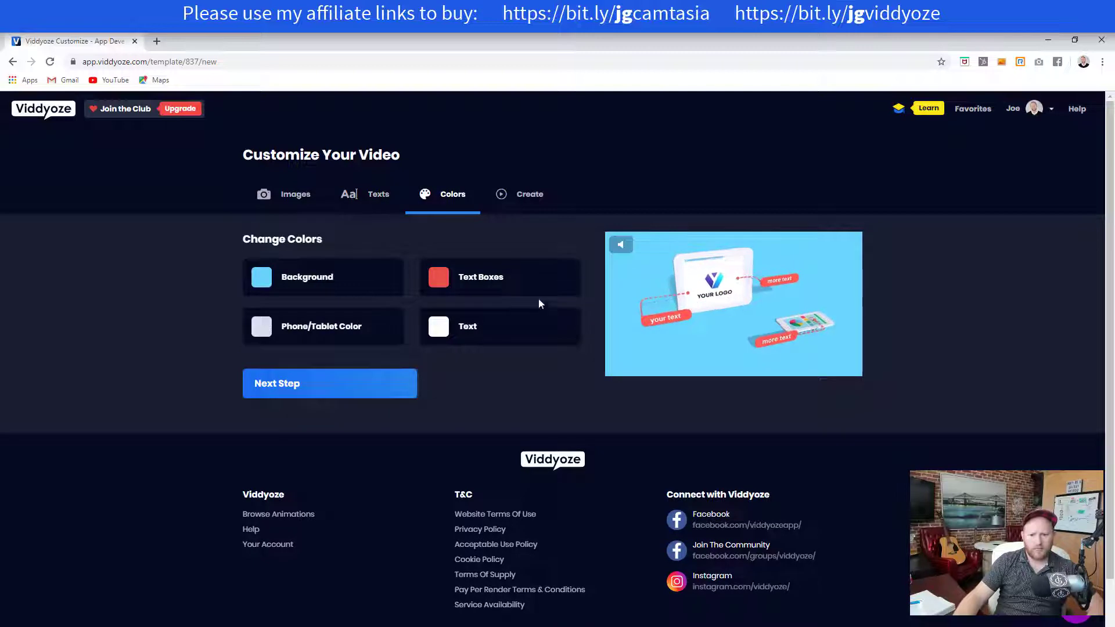
Keep the default colours and create the customized App Developer intro video
{"action": "left_click", "coordinate": [299, 384]}
{"action": "left_click", "coordinate": [331, 407]}
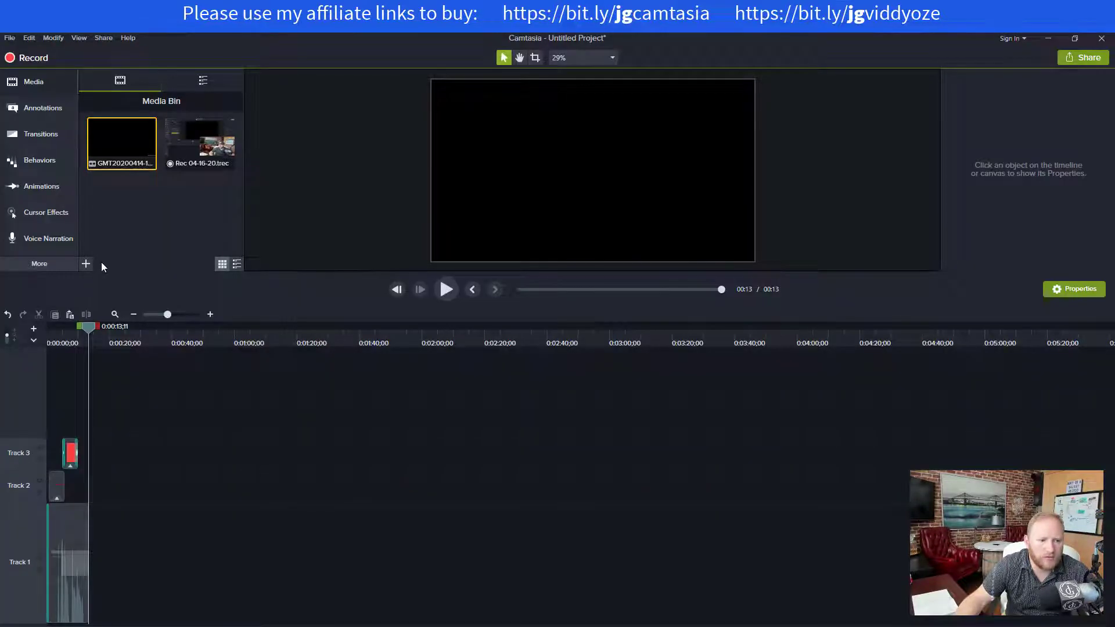
Import the downloaded App Developer intro video from the Downloads folder into the Media Bin
{"action": "left_click", "coordinate": [86, 264]}
{"action": "left_click", "coordinate": [117, 225]}
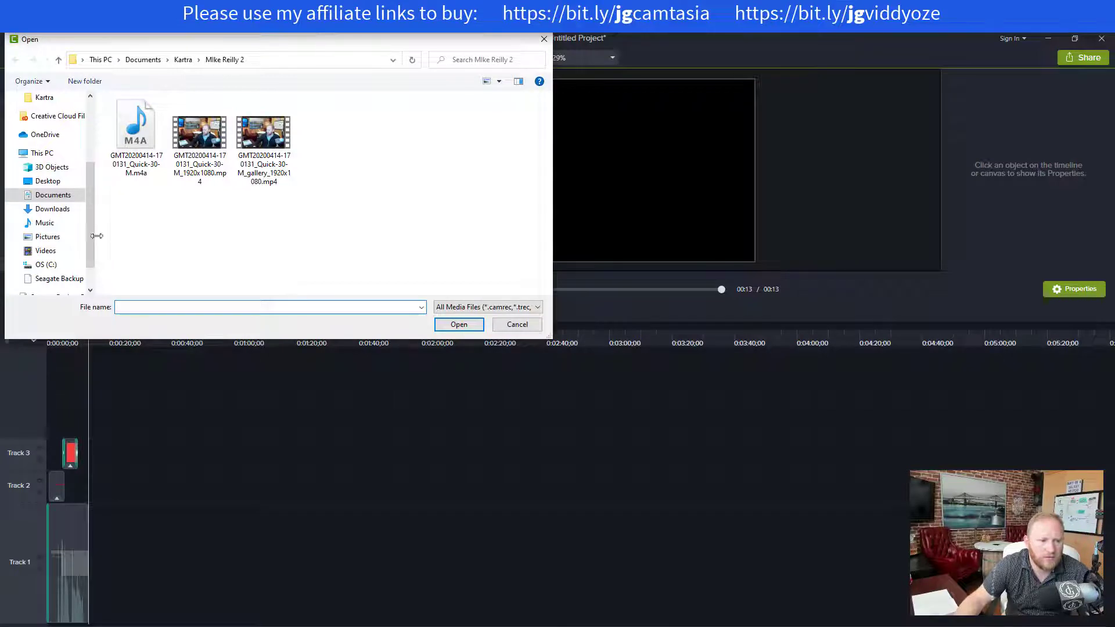
{"action": "left_click", "coordinate": [51, 209]}
{"action": "double_click", "coordinate": [132, 134]}
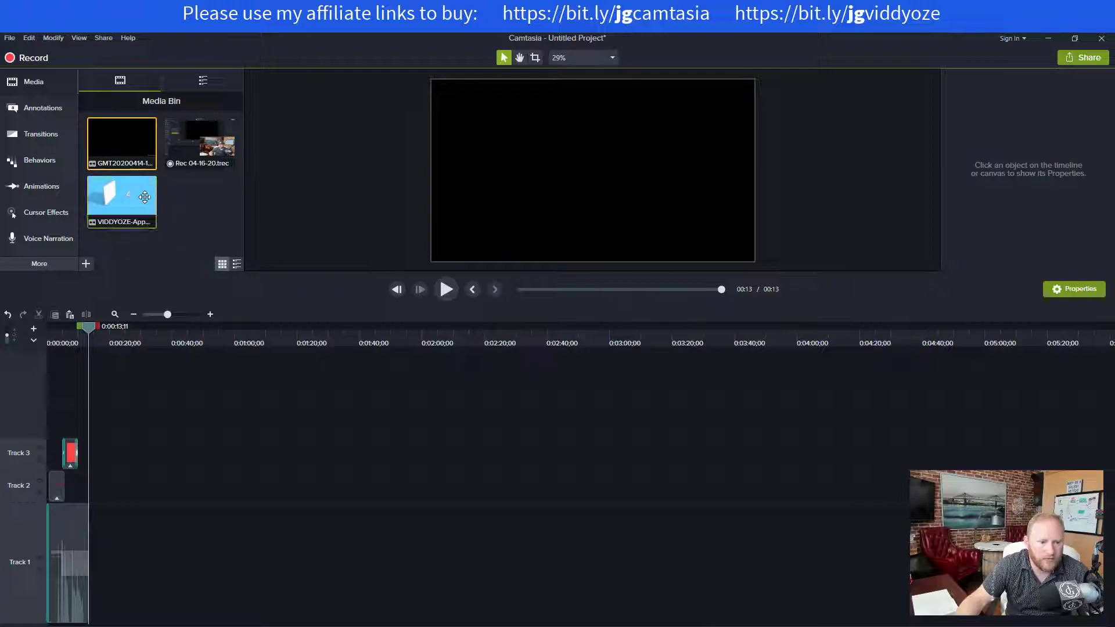
Place the Viddyoze intro at the timeline start with the recording, arrow and callout following it
{"action": "left_click_drag", "start_coordinate": [72, 511], "coordinate": [169, 529]}
{"action": "left_click_drag", "start_coordinate": [126, 192], "coordinate": [45, 445]}
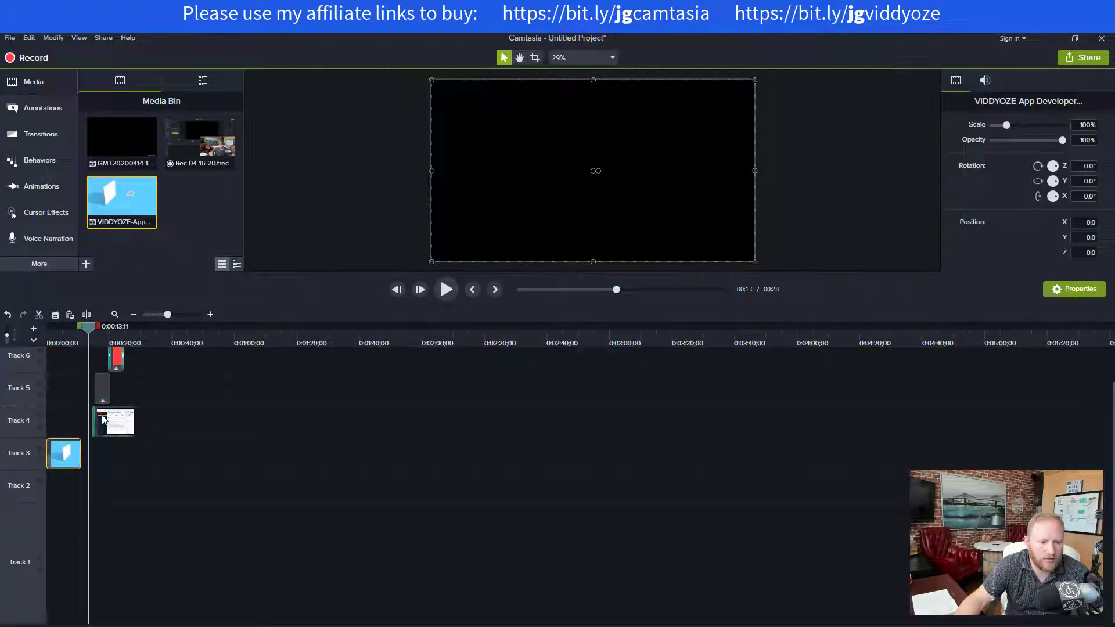
{"action": "left_click_drag", "start_coordinate": [146, 462], "coordinate": [98, 359]}
{"action": "left_click_drag", "start_coordinate": [120, 433], "coordinate": [93, 463]}
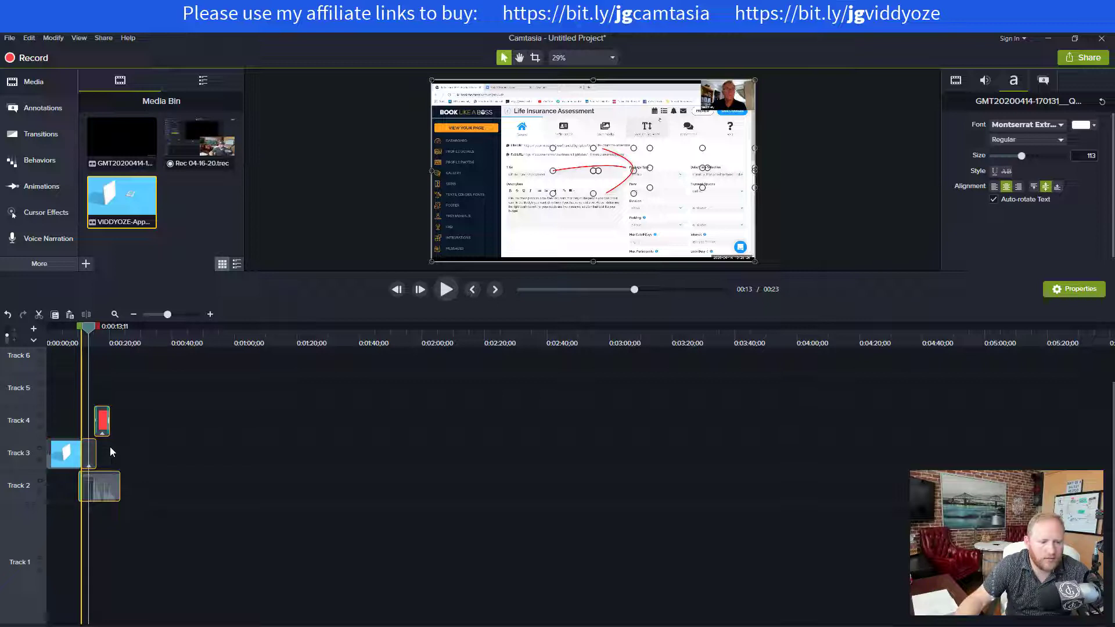
{"action": "left_click_drag", "start_coordinate": [98, 476], "coordinate": [98, 443]}
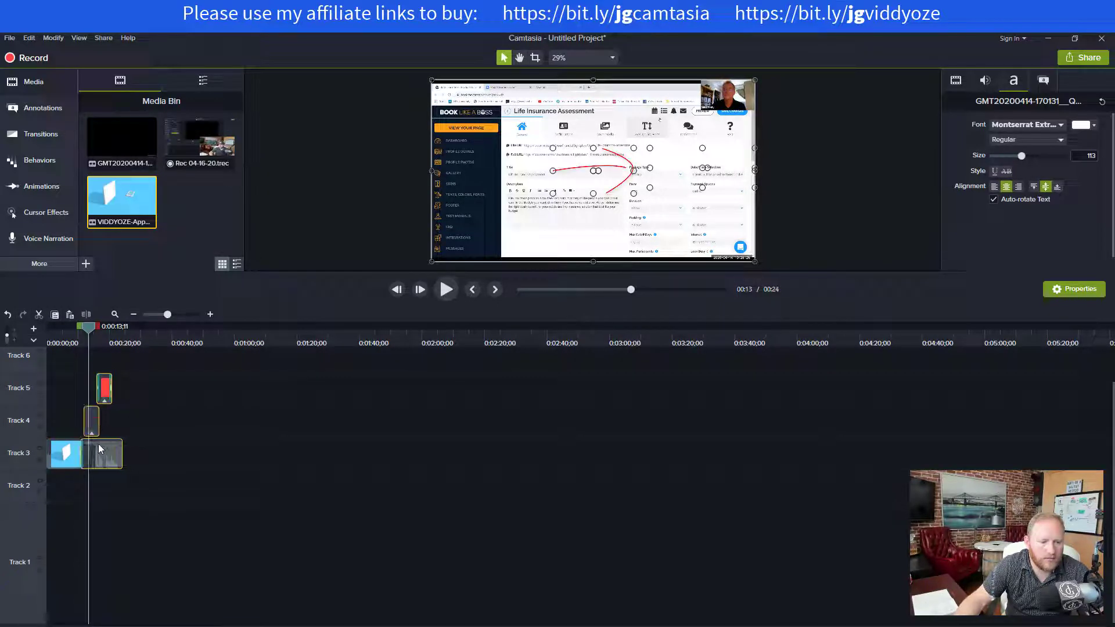
Apply the Ripple transition to the join between the intro and the Zoom recording
{"action": "left_click", "coordinate": [76, 341]}
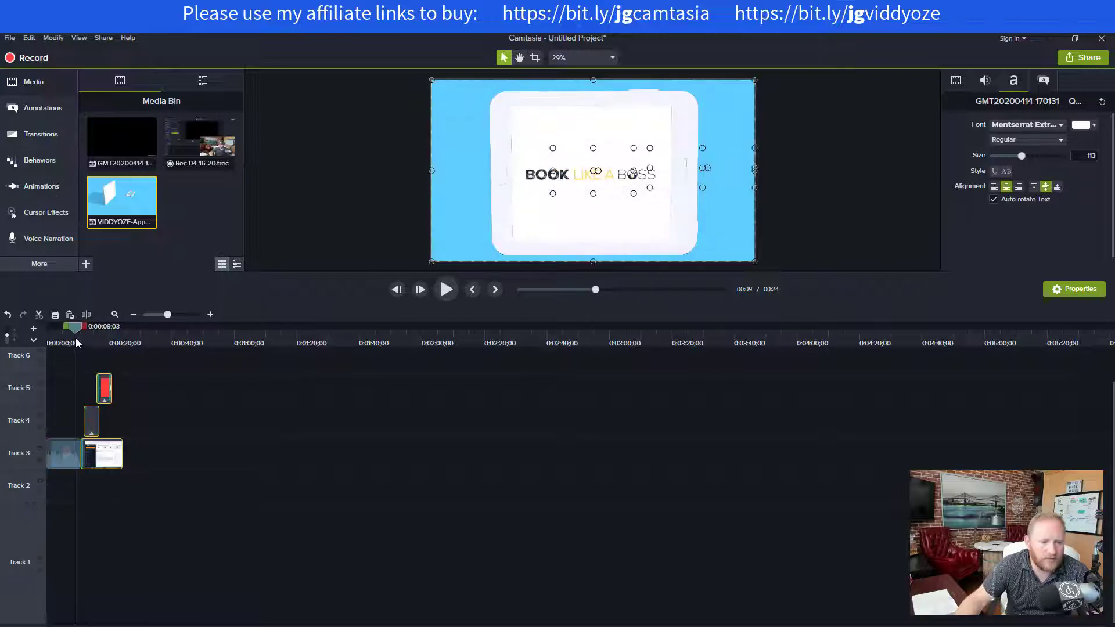
{"action": "left_click", "coordinate": [41, 134]}
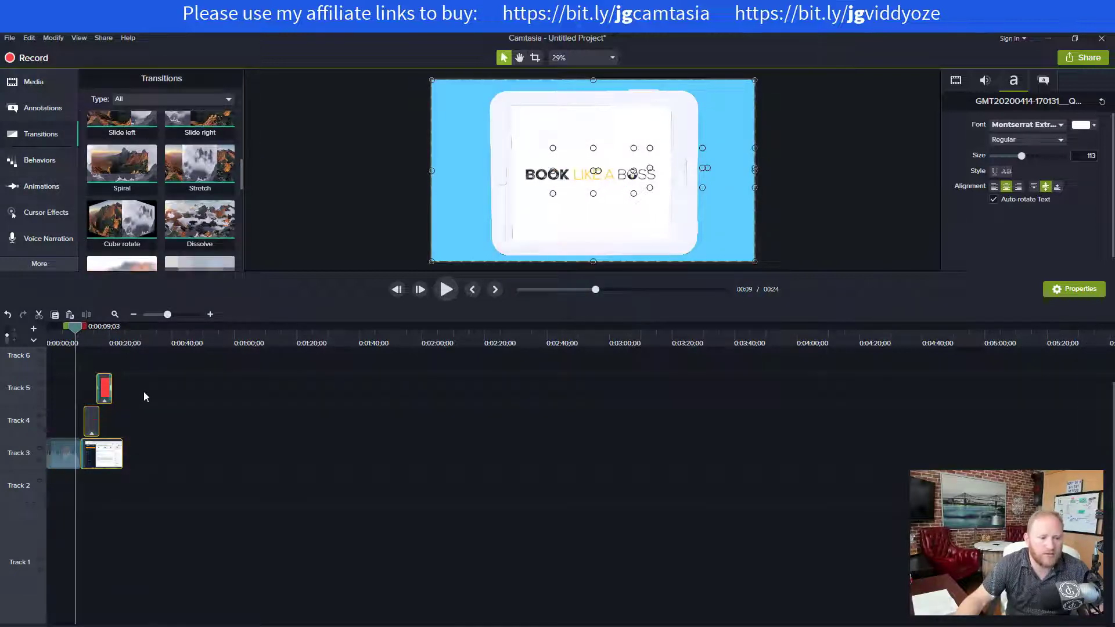
{"action": "scroll", "coordinate": [122, 405], "scroll_direction": "up", "scroll_amount": 5}
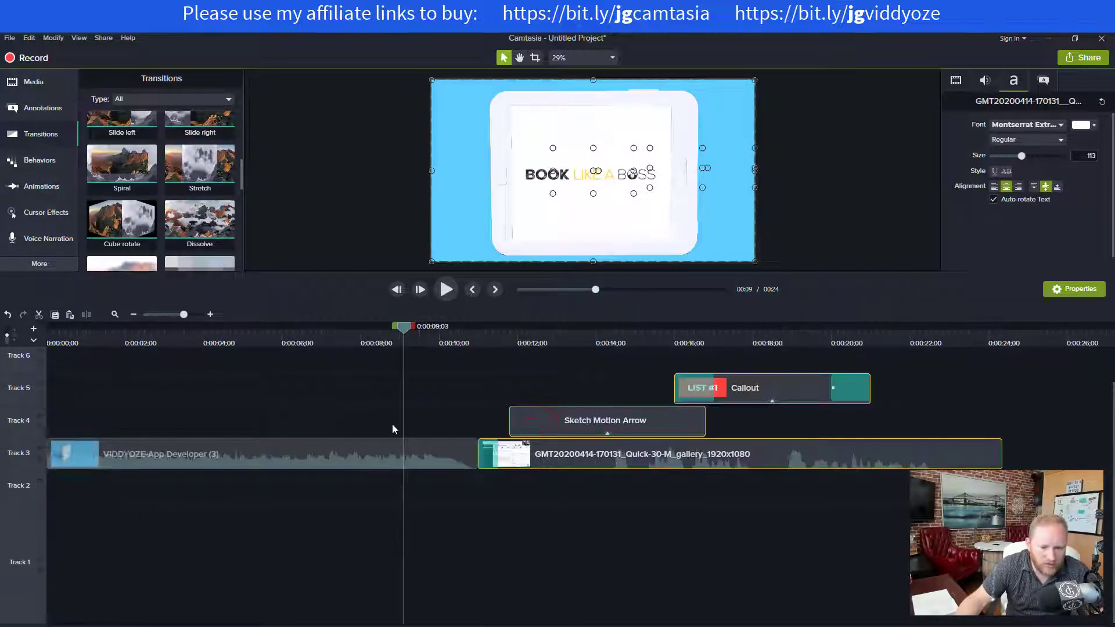
{"action": "left_click", "coordinate": [486, 452]}
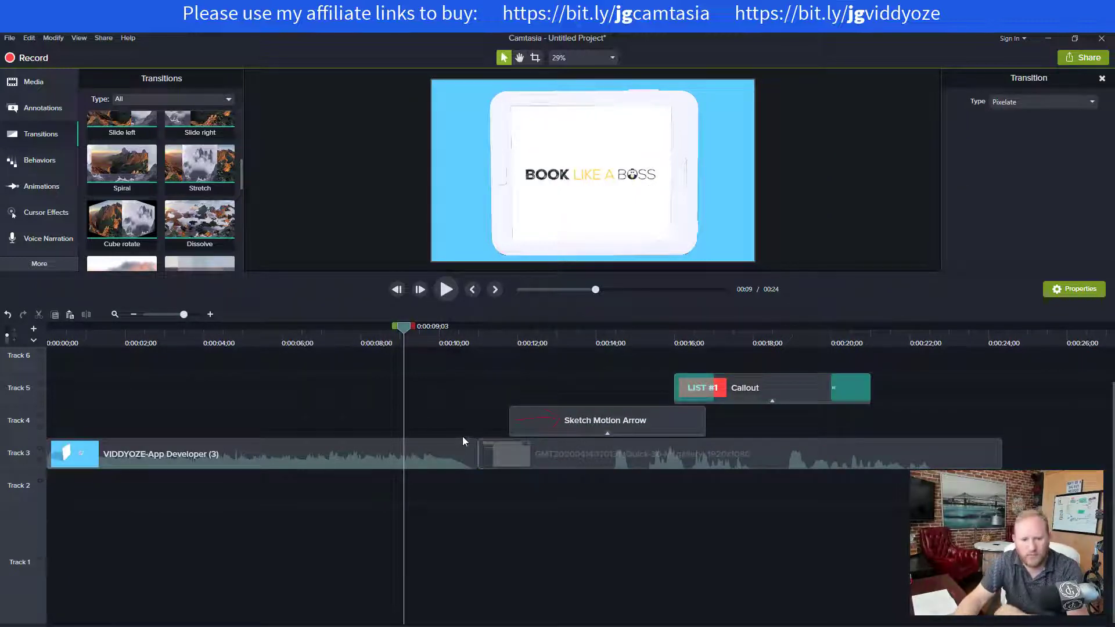
{"action": "scroll", "coordinate": [136, 204], "scroll_direction": "up", "scroll_amount": 2}
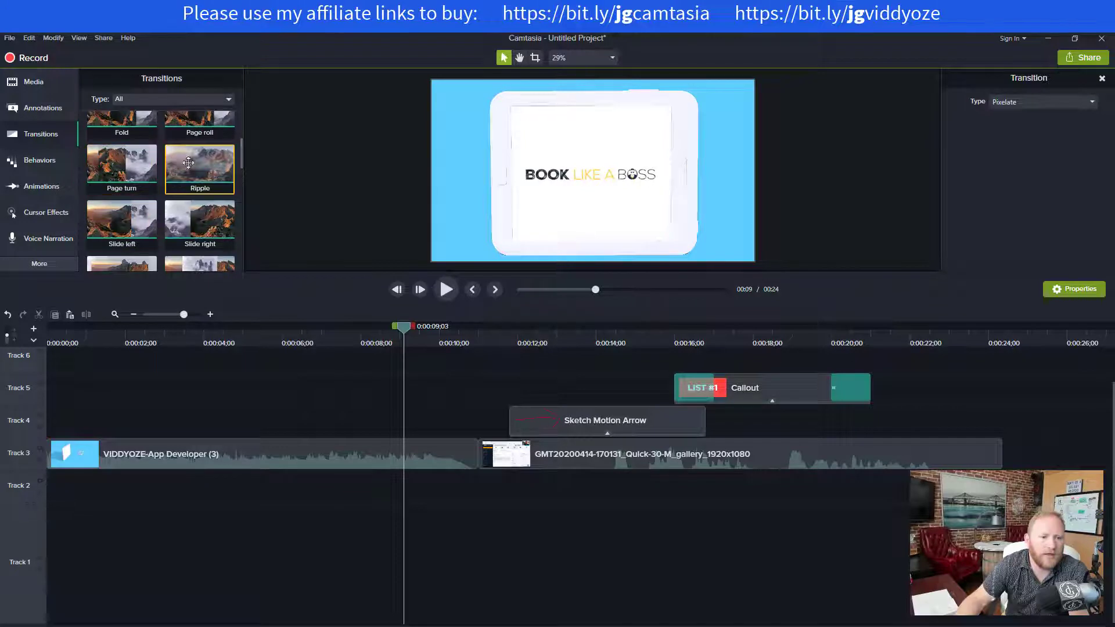
{"action": "scroll", "coordinate": [203, 174], "scroll_direction": "up", "scroll_amount": 1}
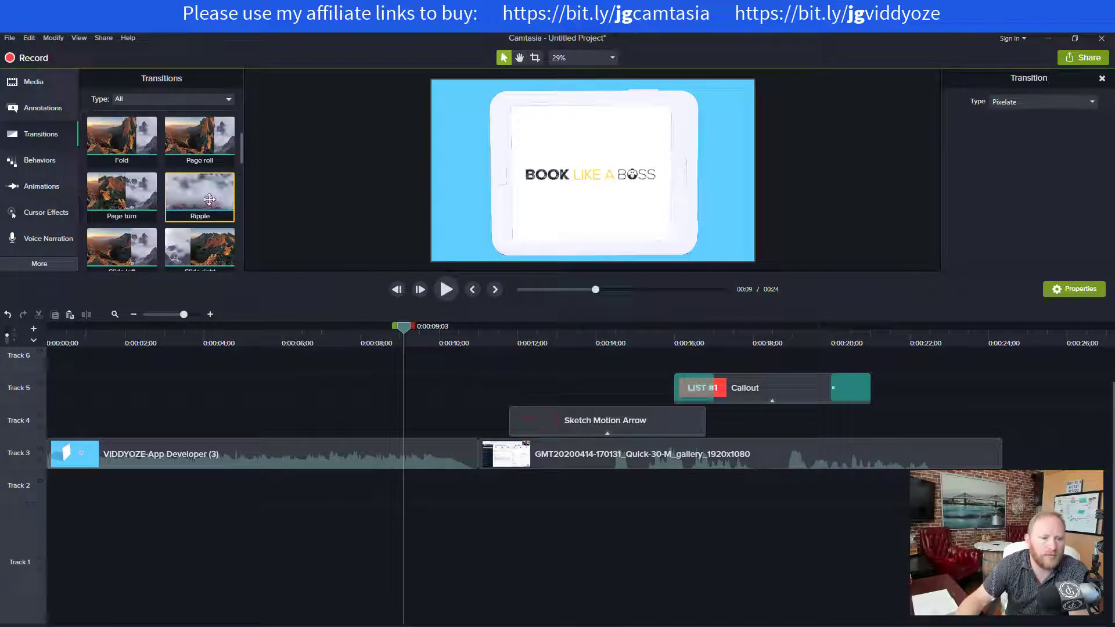
{"action": "left_click_drag", "start_coordinate": [208, 199], "coordinate": [480, 463]}
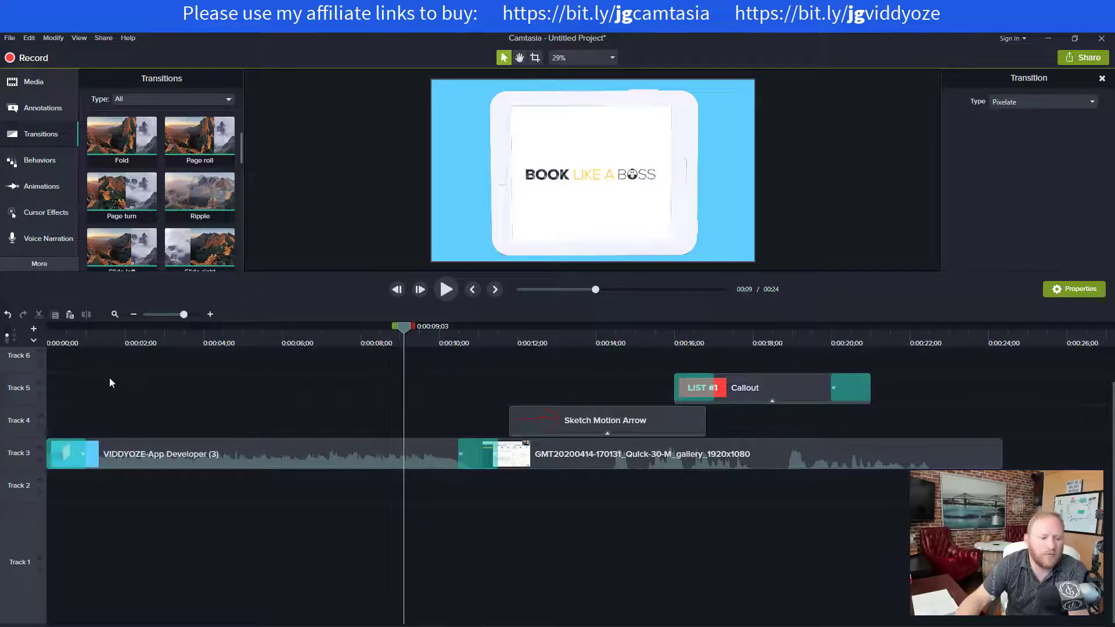
Remove the unwanted transition at the intro's start
{"action": "left_click", "coordinate": [79, 451]}
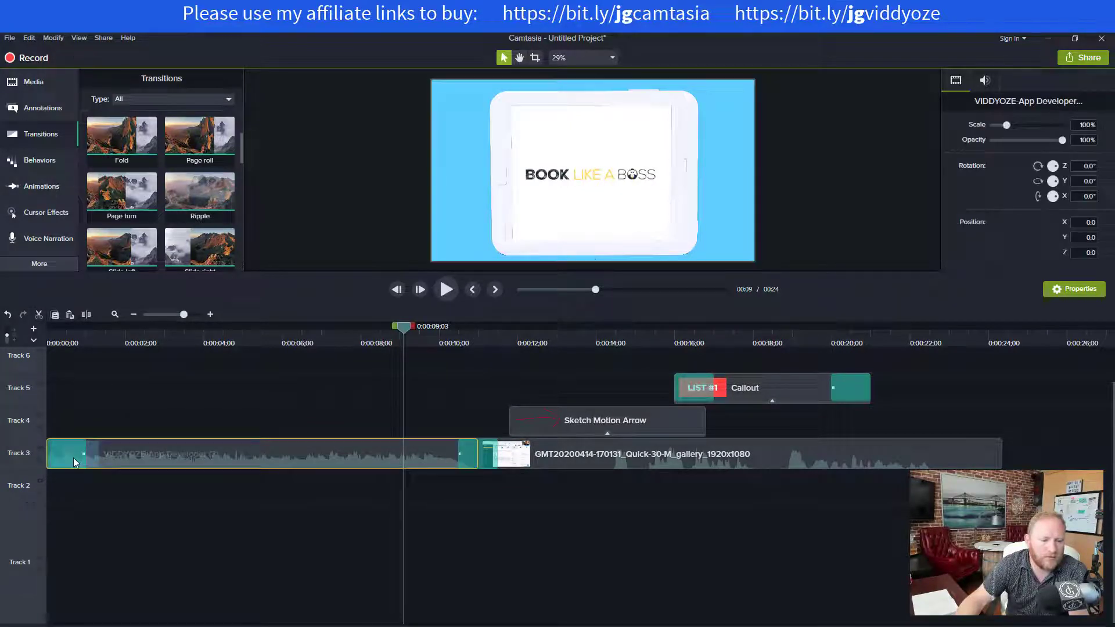
{"action": "left_click", "coordinate": [69, 459]}
{"action": "key", "text": "Delete"}
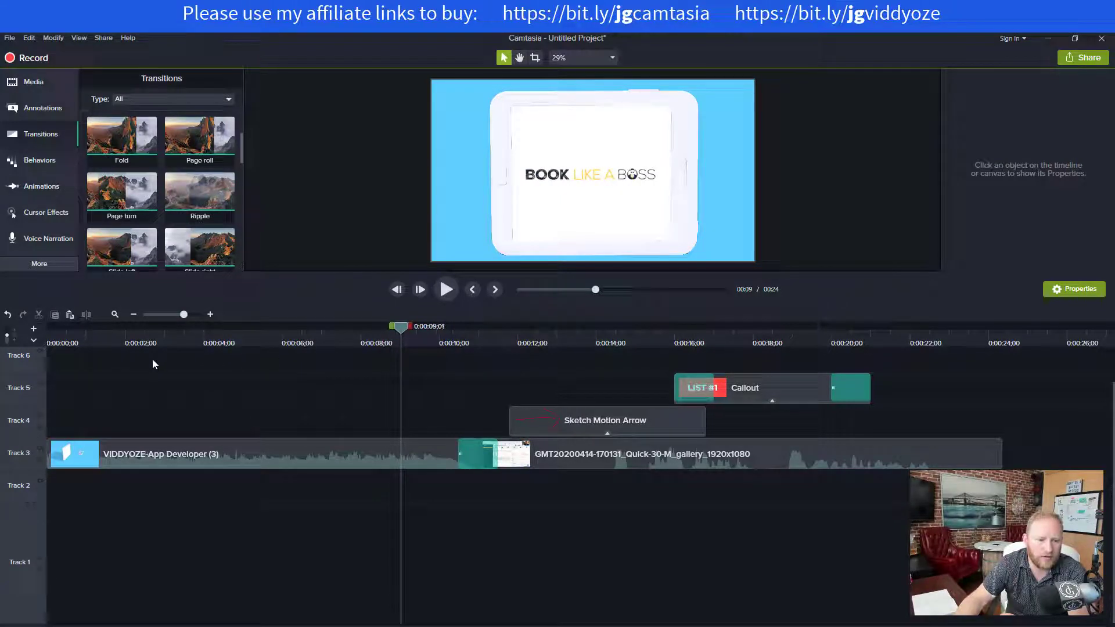
Separate the Viddyoze intro clip's audio from its video
{"action": "left_click_drag", "start_coordinate": [86, 347], "coordinate": [43, 340]}
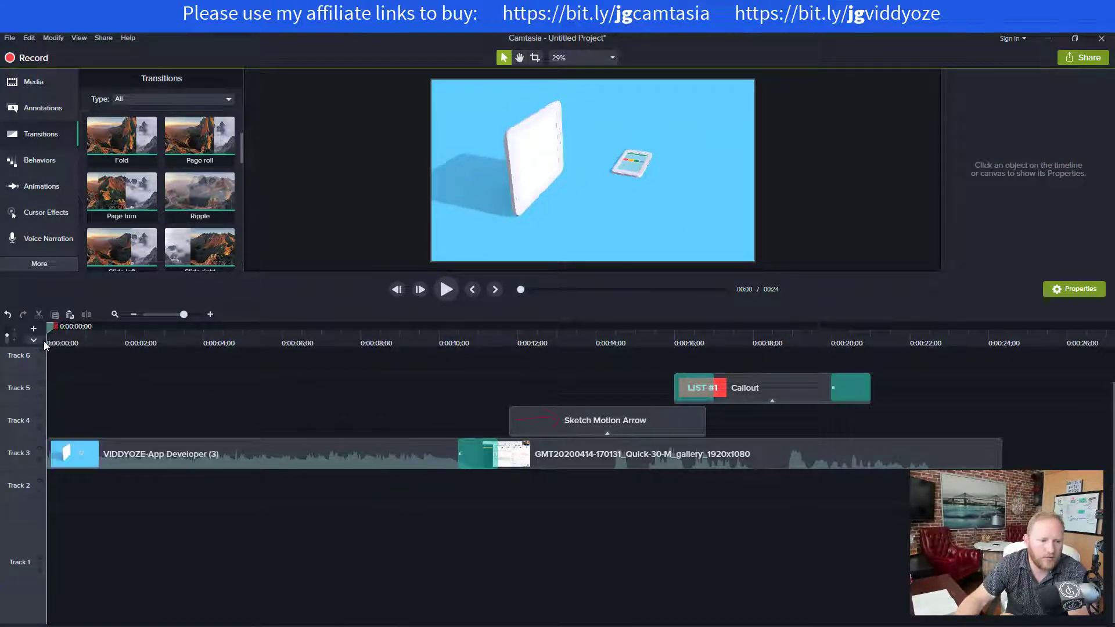
{"action": "left_click", "coordinate": [351, 452]}
{"action": "right_click", "coordinate": [351, 452]}
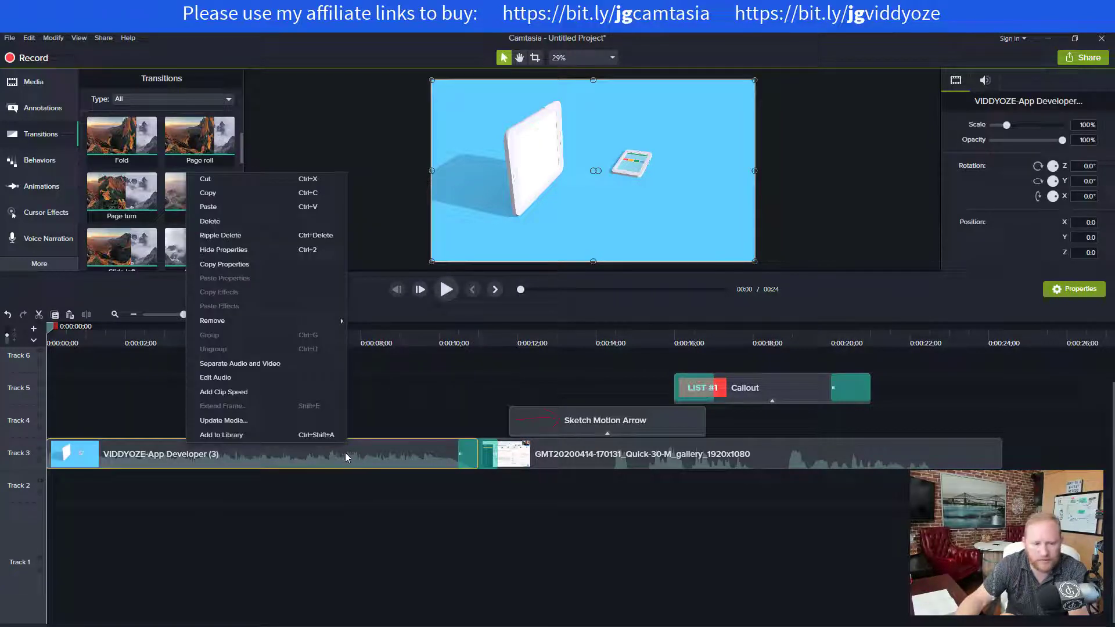
{"action": "left_click", "coordinate": [245, 364]}
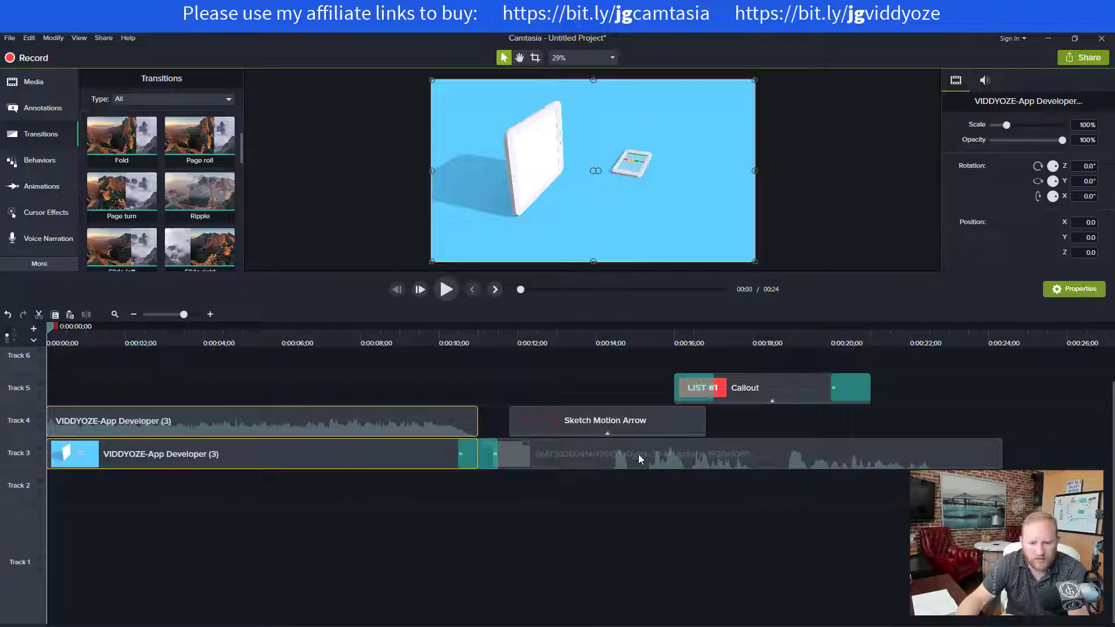
Copy the intro audio onto Track 1 where the recording begins and lower it to 15% volume
{"action": "left_click", "coordinate": [433, 479]}
{"action": "left_click", "coordinate": [427, 427]}
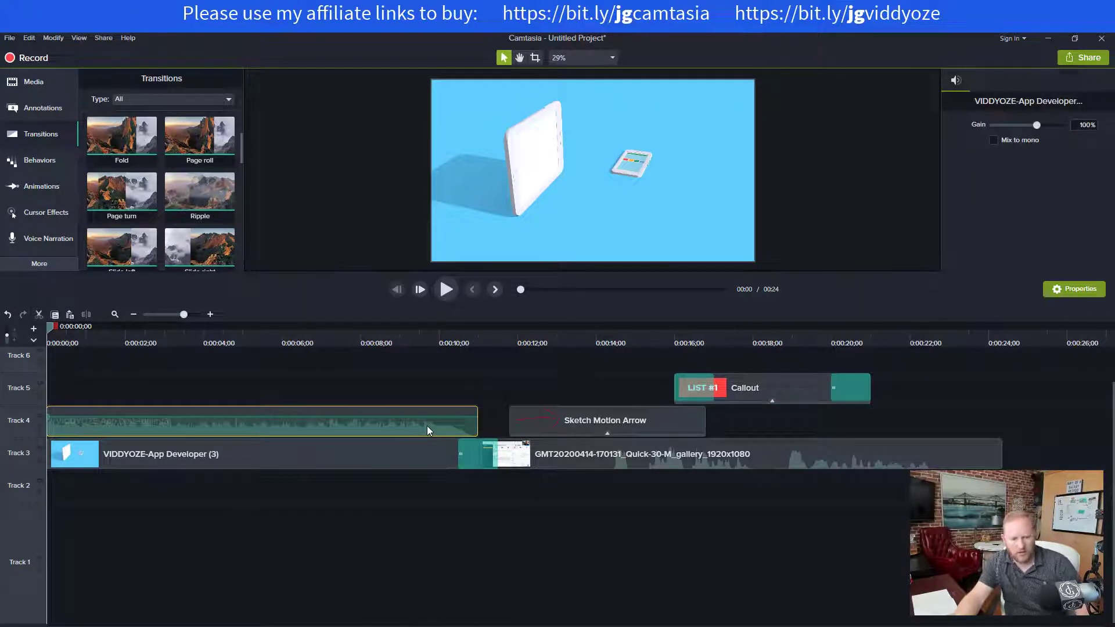
{"action": "key", "text": "ctrl+c"}
{"action": "key", "text": "ctrl+v"}
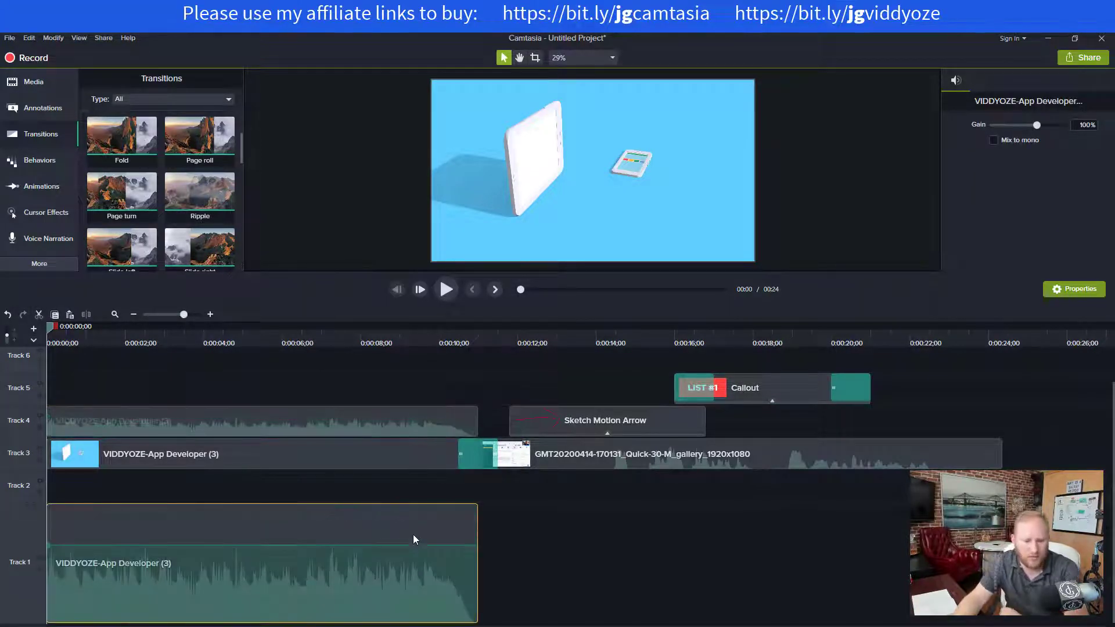
{"action": "left_click_drag", "start_coordinate": [405, 536], "coordinate": [835, 517]}
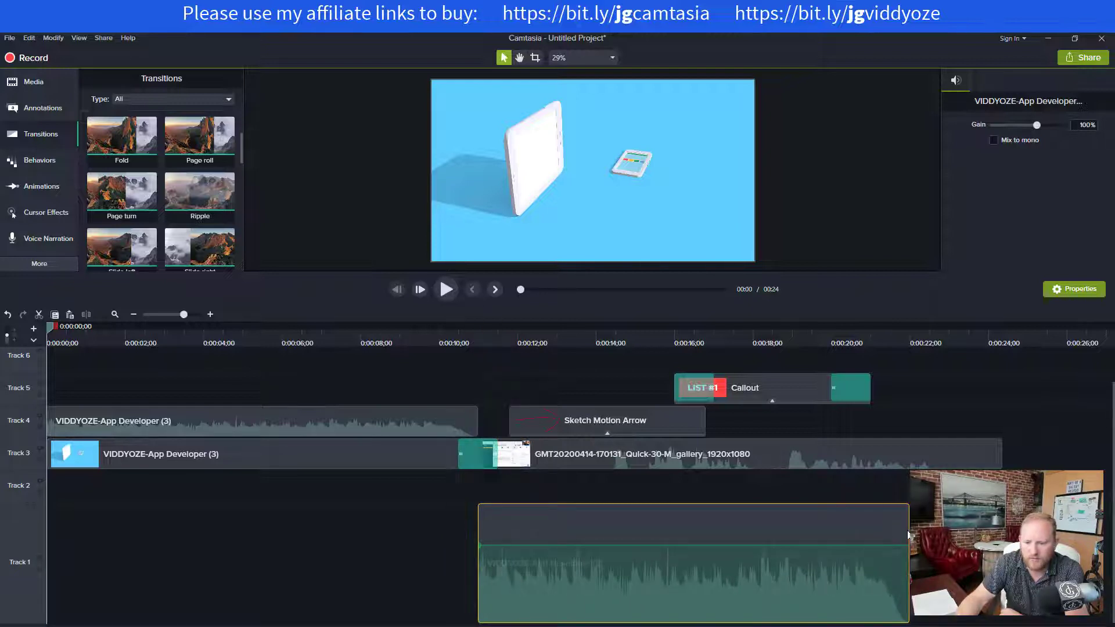
{"action": "left_click_drag", "start_coordinate": [591, 555], "coordinate": [592, 618]}
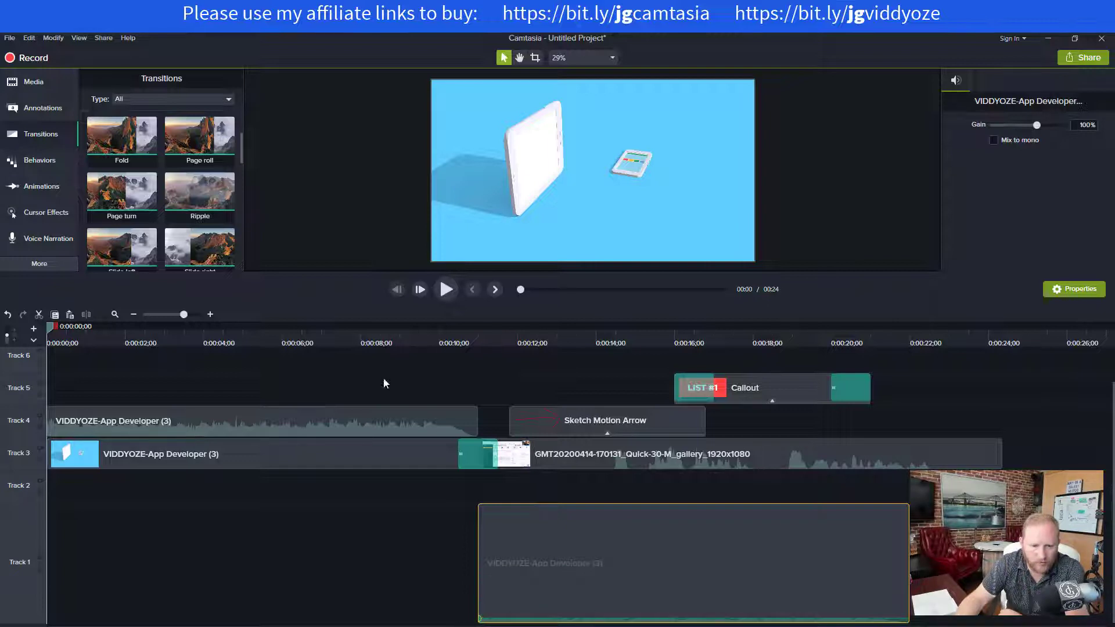
{"action": "left_click", "coordinate": [145, 342]}
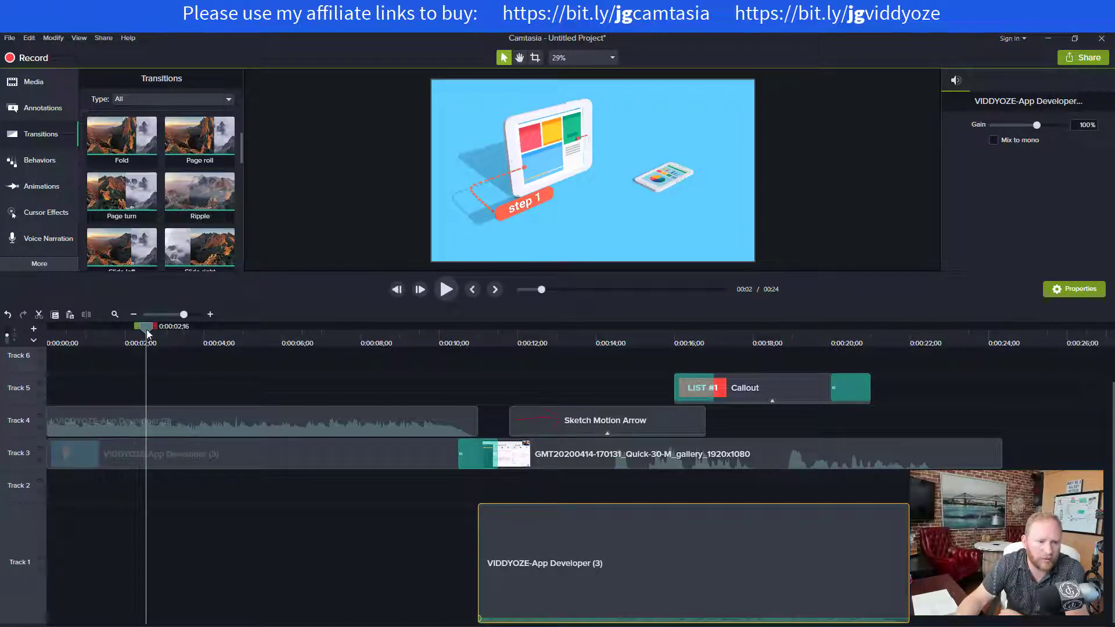
{"action": "left_click", "coordinate": [49, 342]}
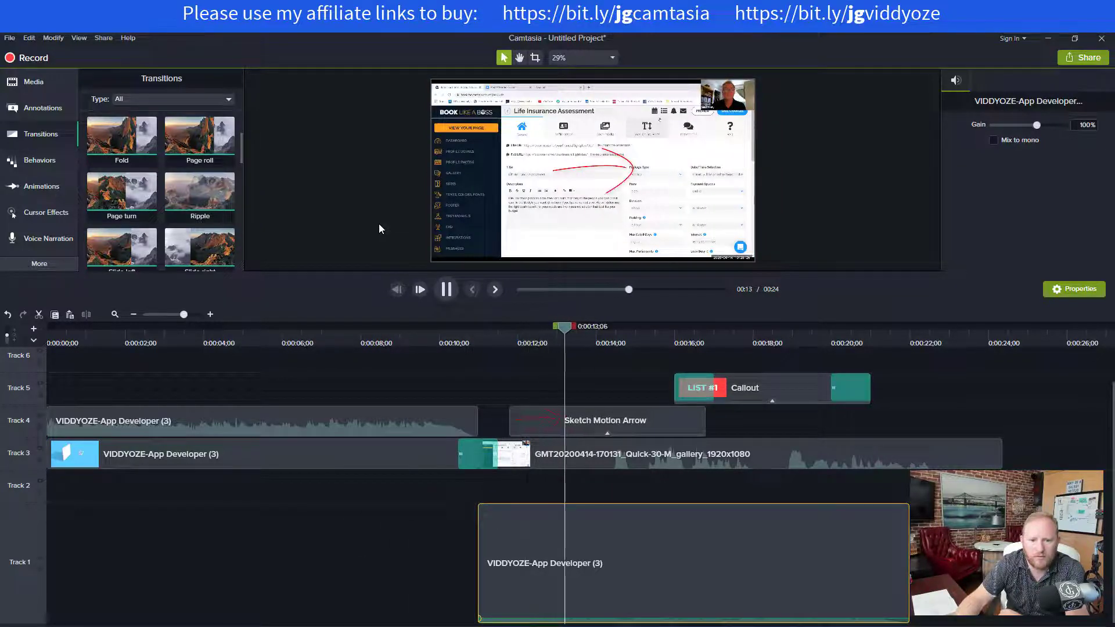
{"action": "left_click", "coordinate": [454, 293]}
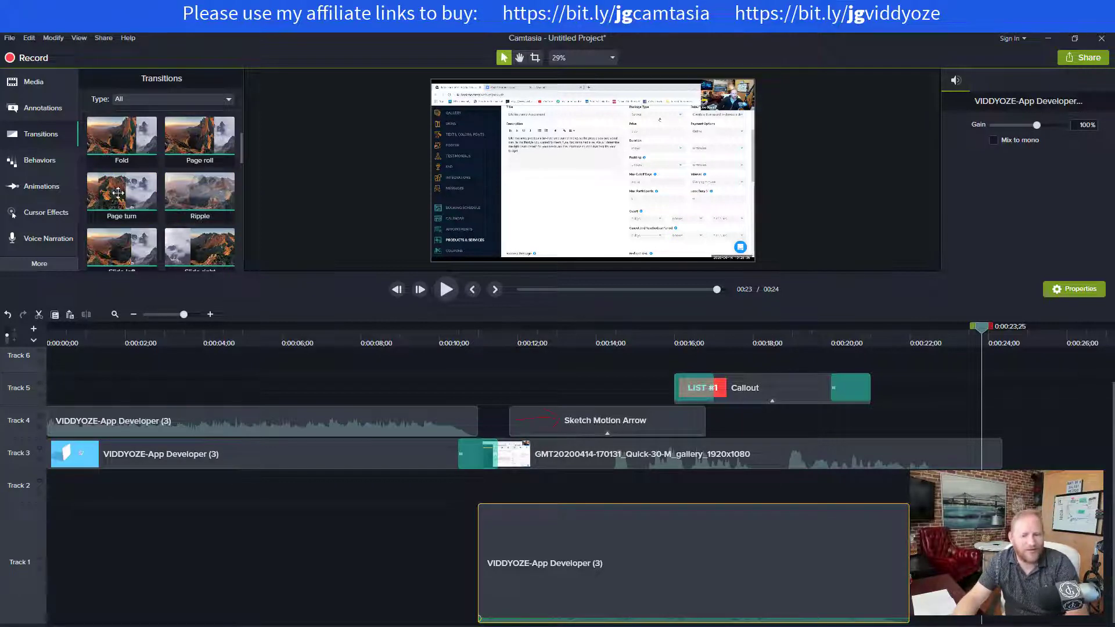
{"action": "left_click", "coordinate": [122, 156]}
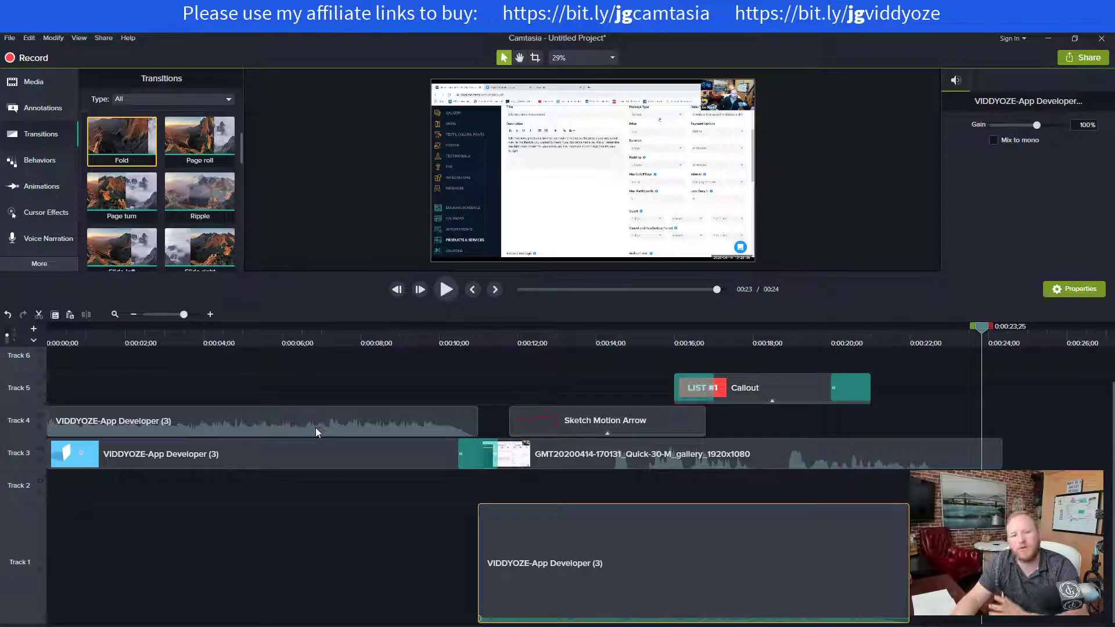
Show the Share menu's export destinations, such as Local File, YouTube and Google Drive
{"action": "left_click", "coordinate": [480, 601]}
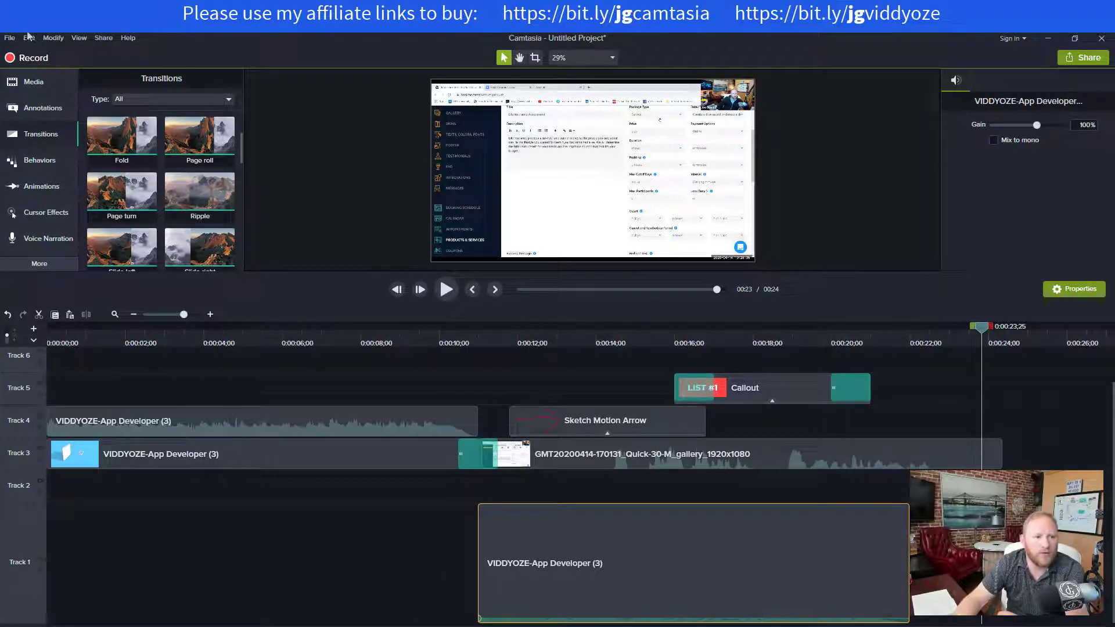
{"action": "left_click", "coordinate": [104, 39]}
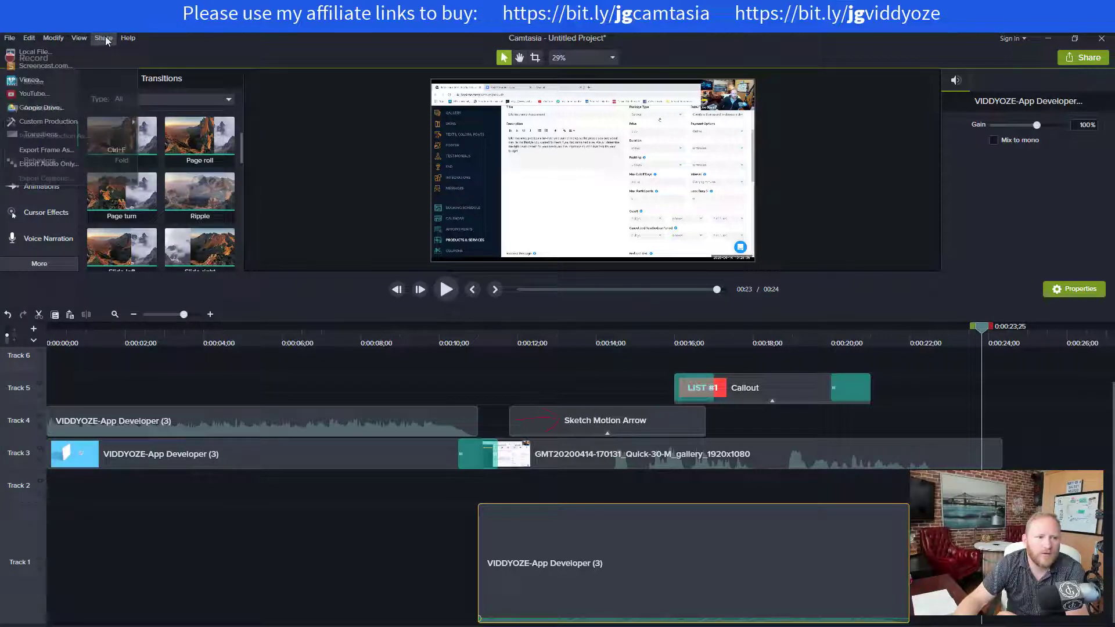